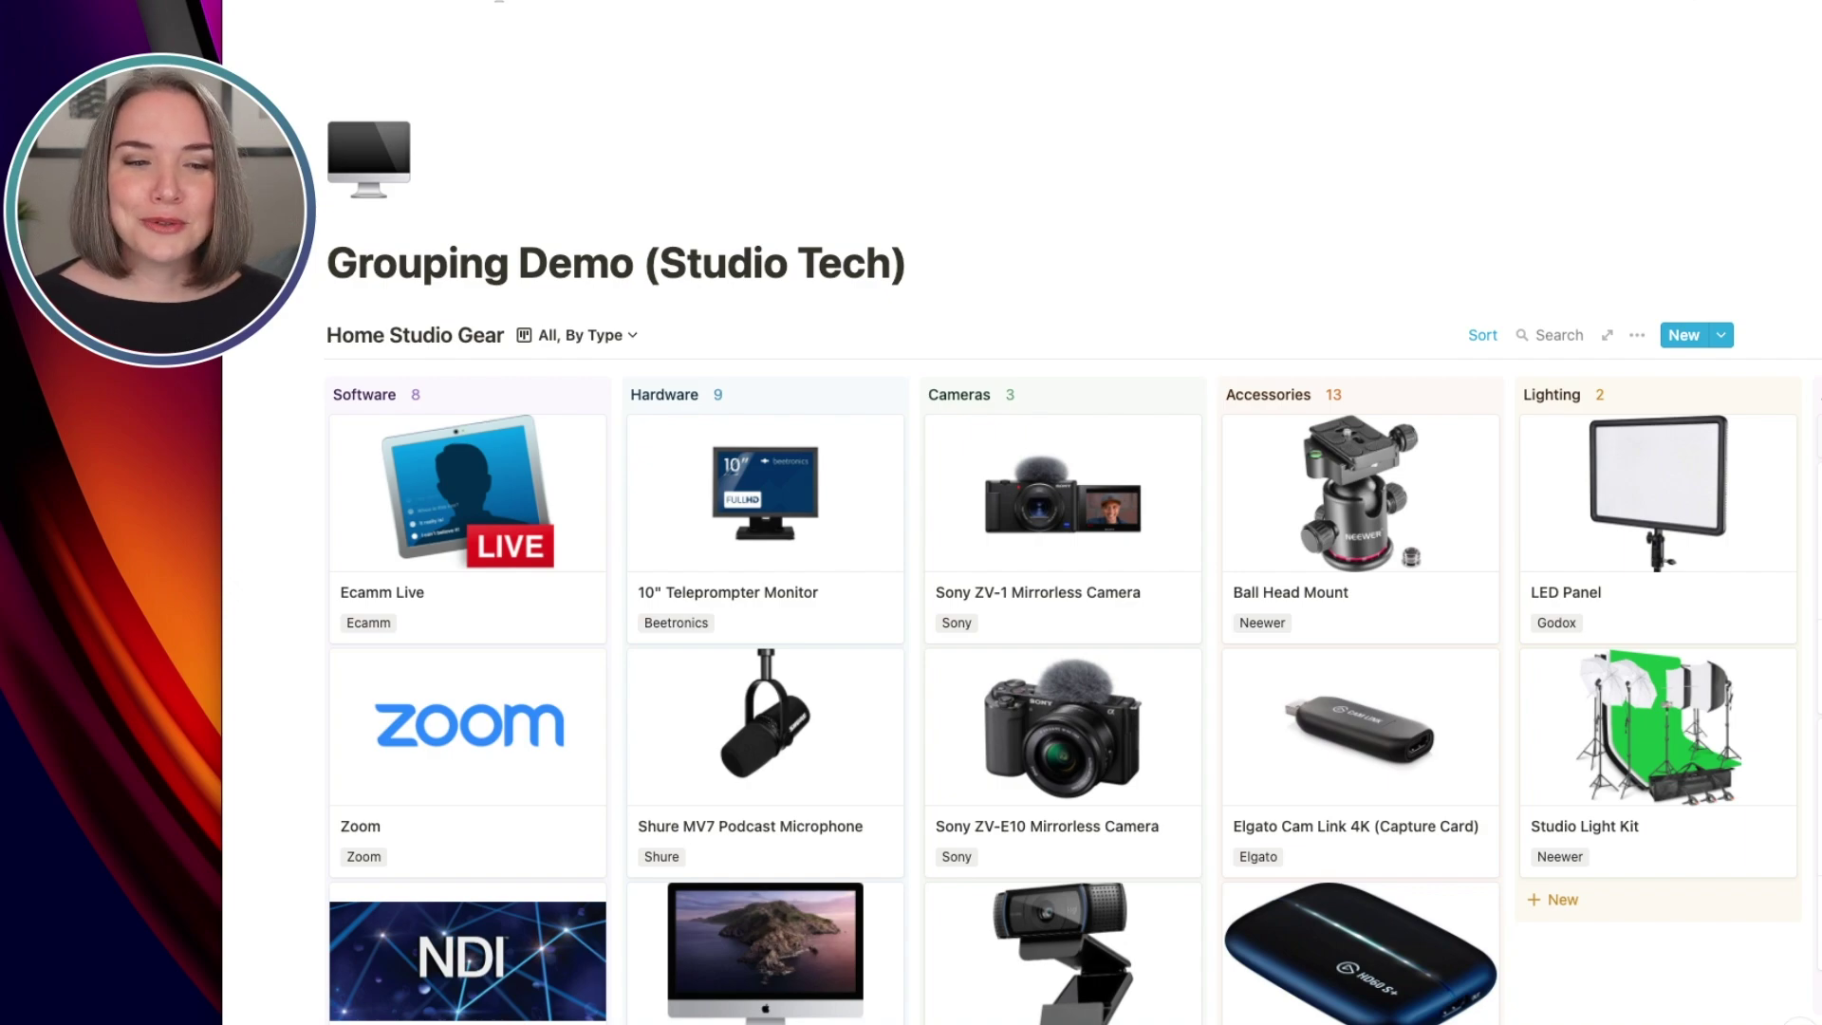
Sub-group the Home Studio Gear board by Status, hiding empty sub-groups such as No Status.
left_click(1639, 337)
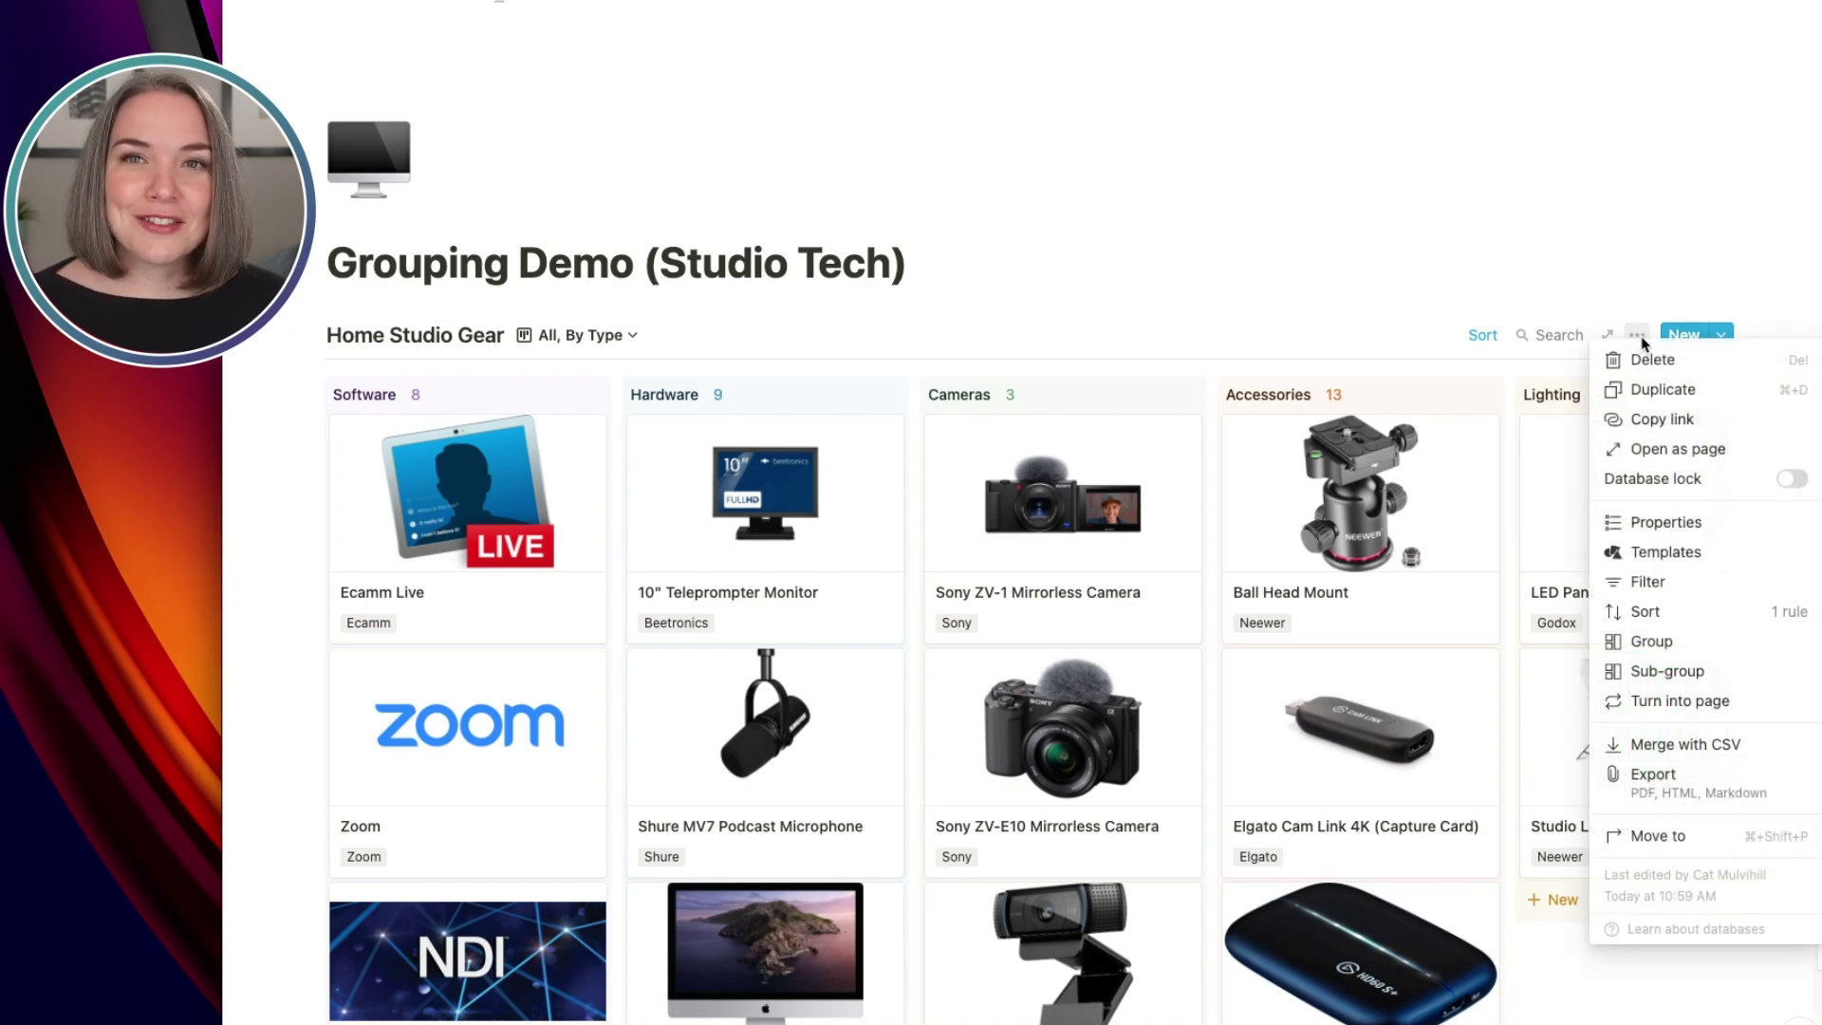
left_click(1666, 673)
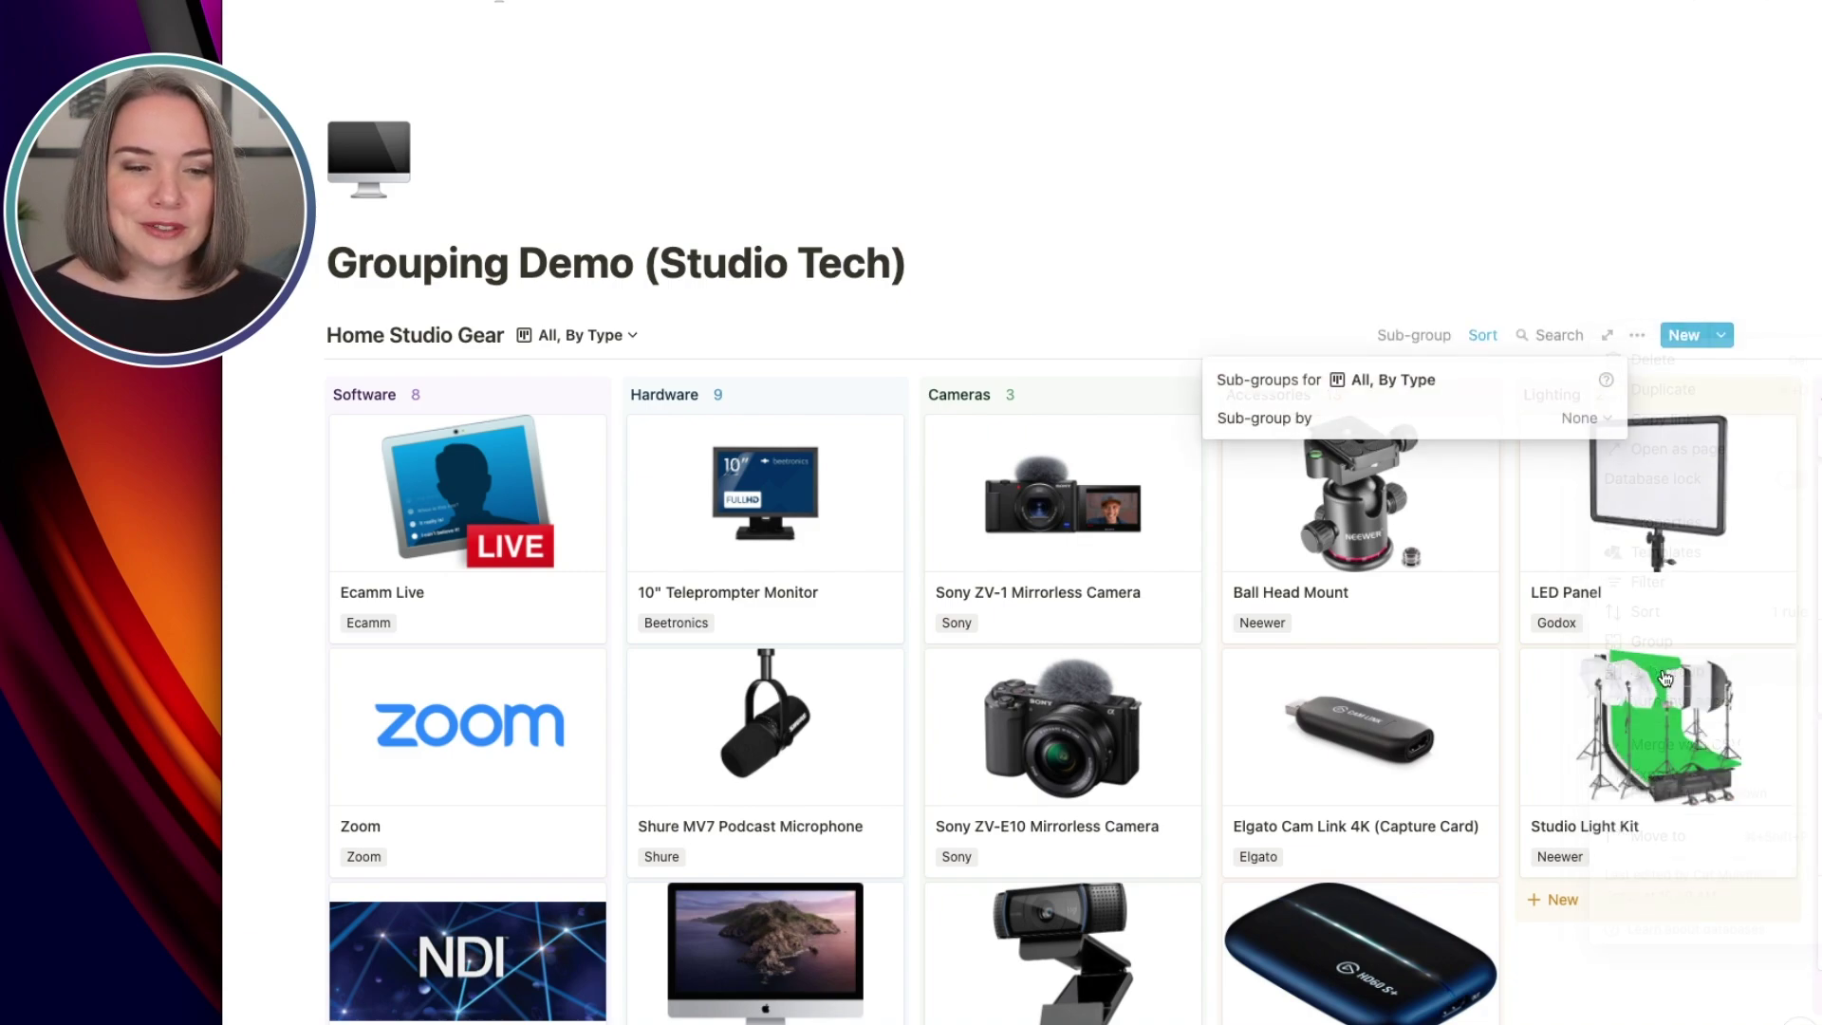
left_click(1583, 419)
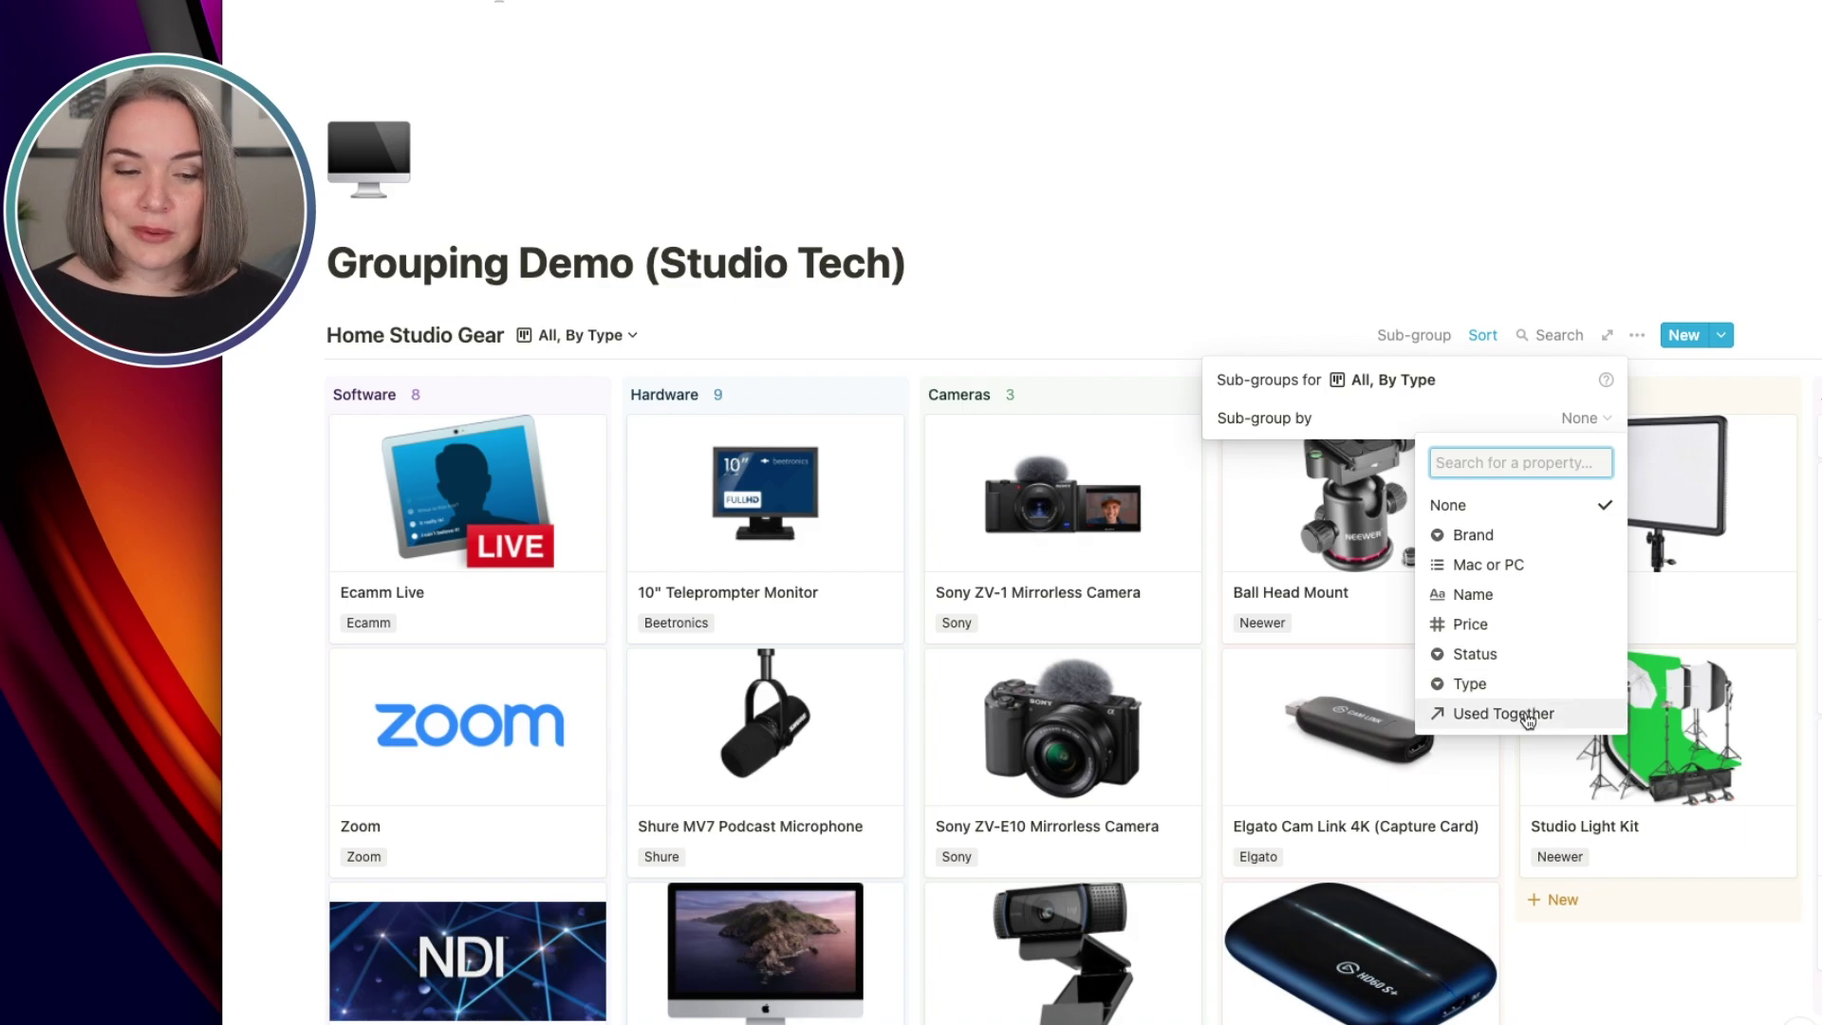
left_click(1523, 663)
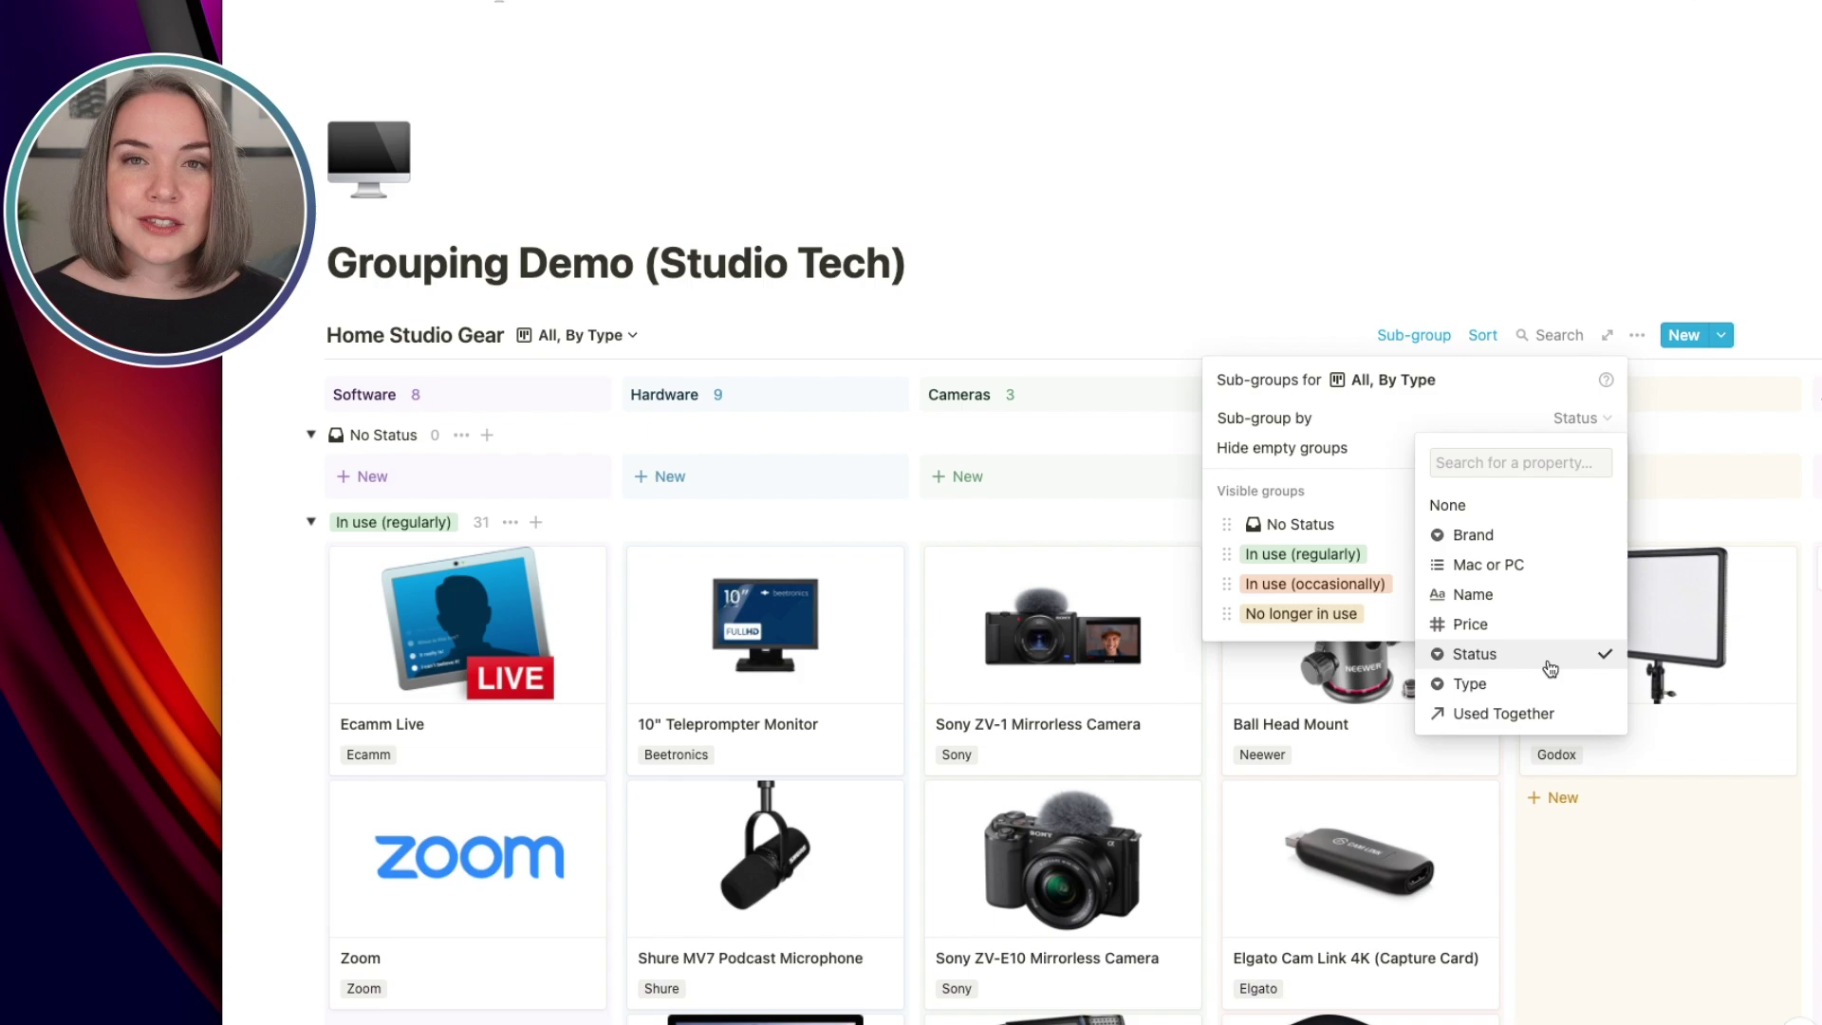
left_click(1472, 415)
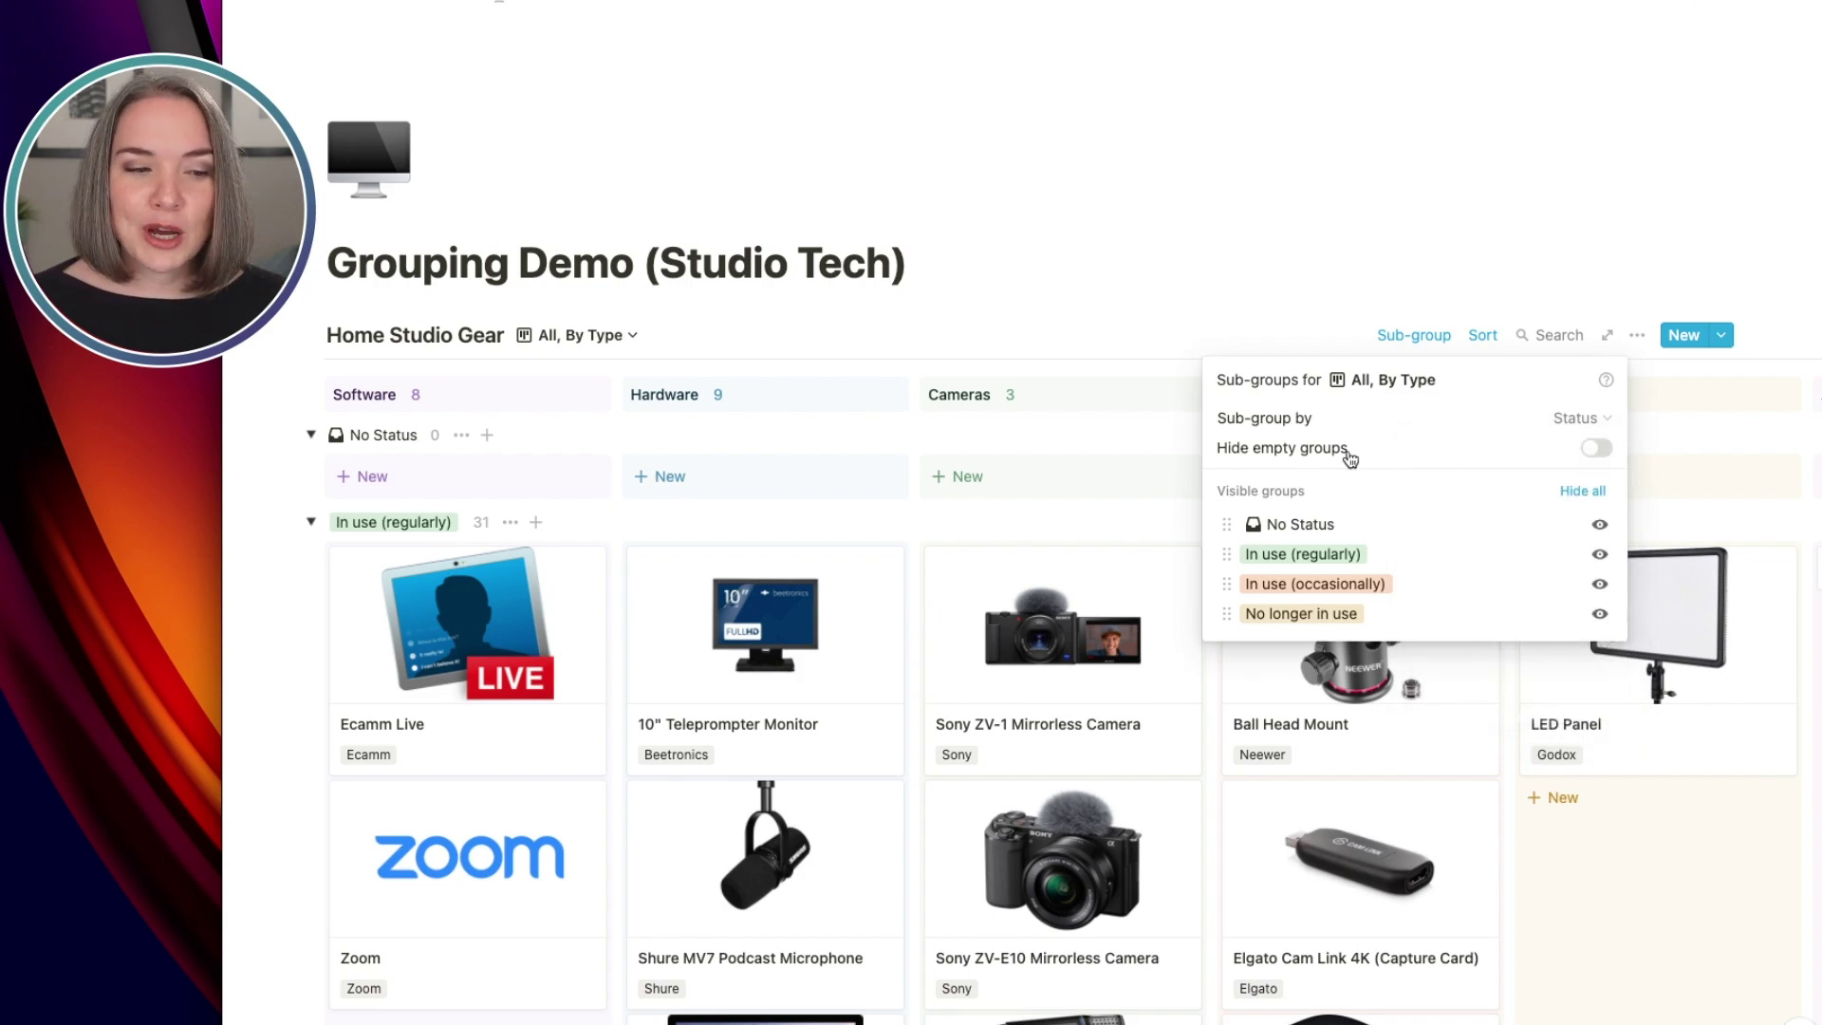
left_click(1599, 453)
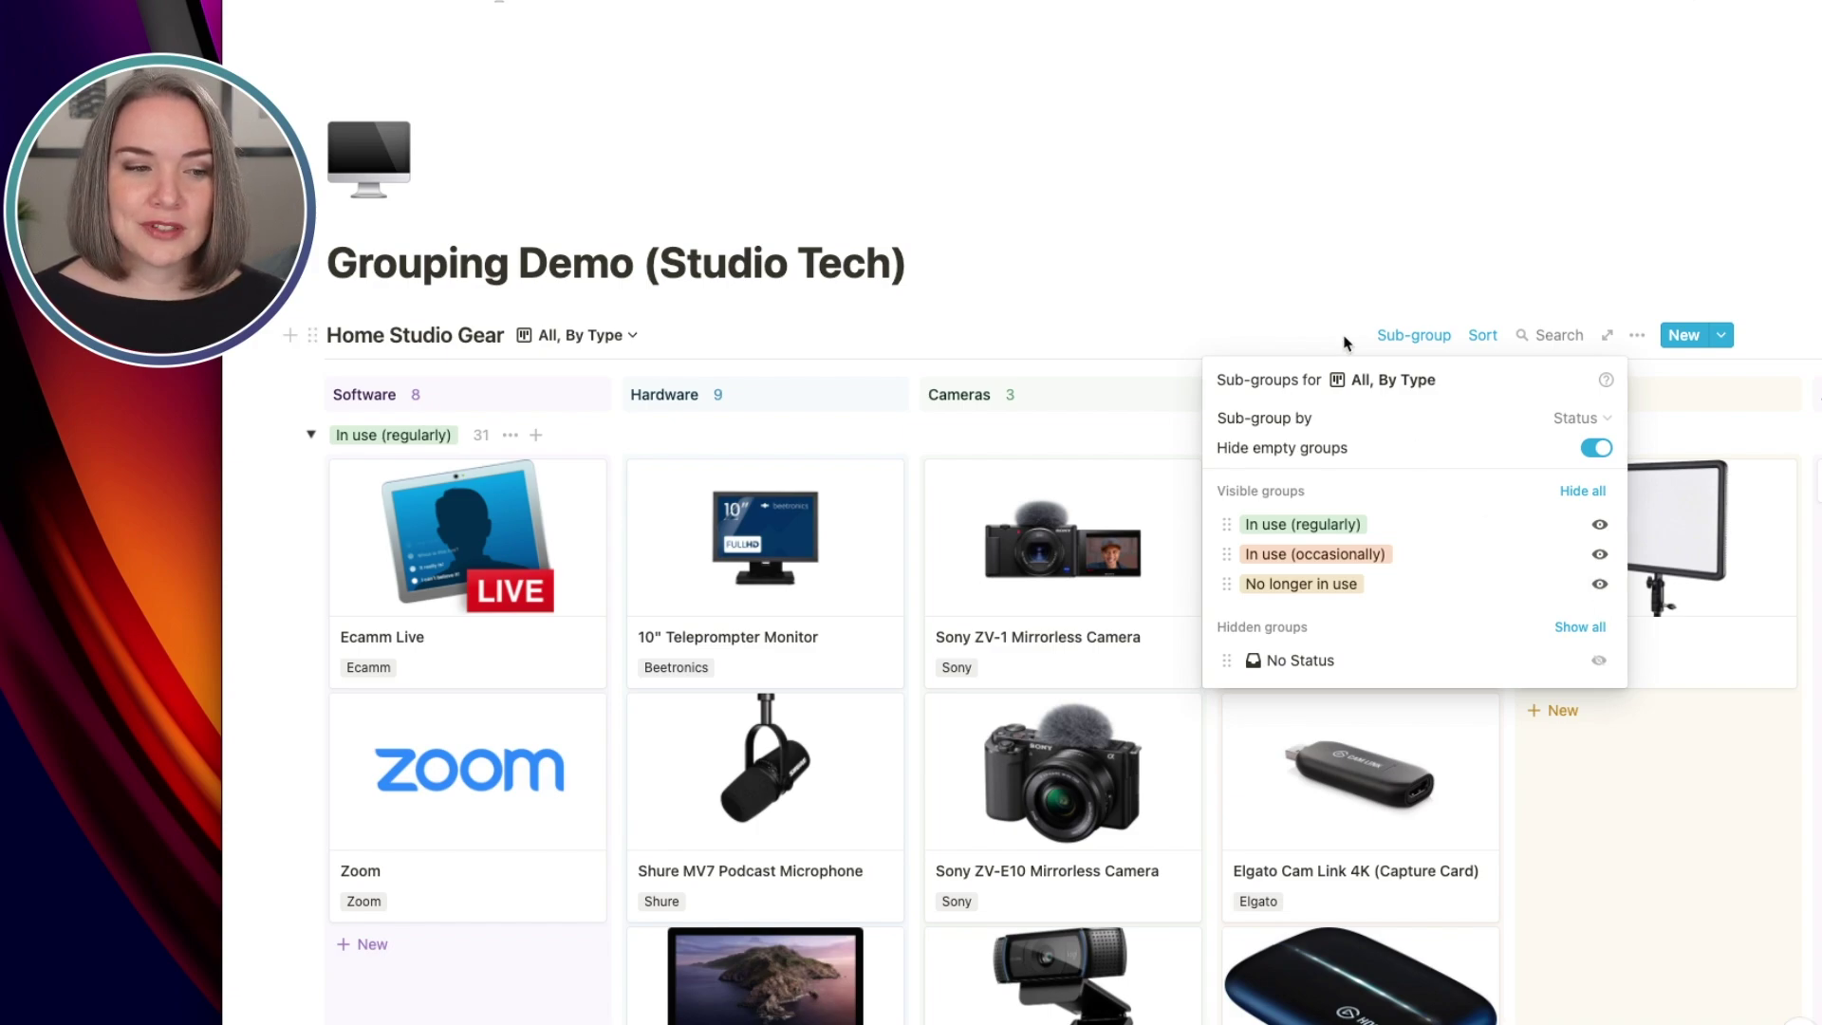
Close the sub-group settings and collapse all three status sub-groups.
left_click(1280, 299)
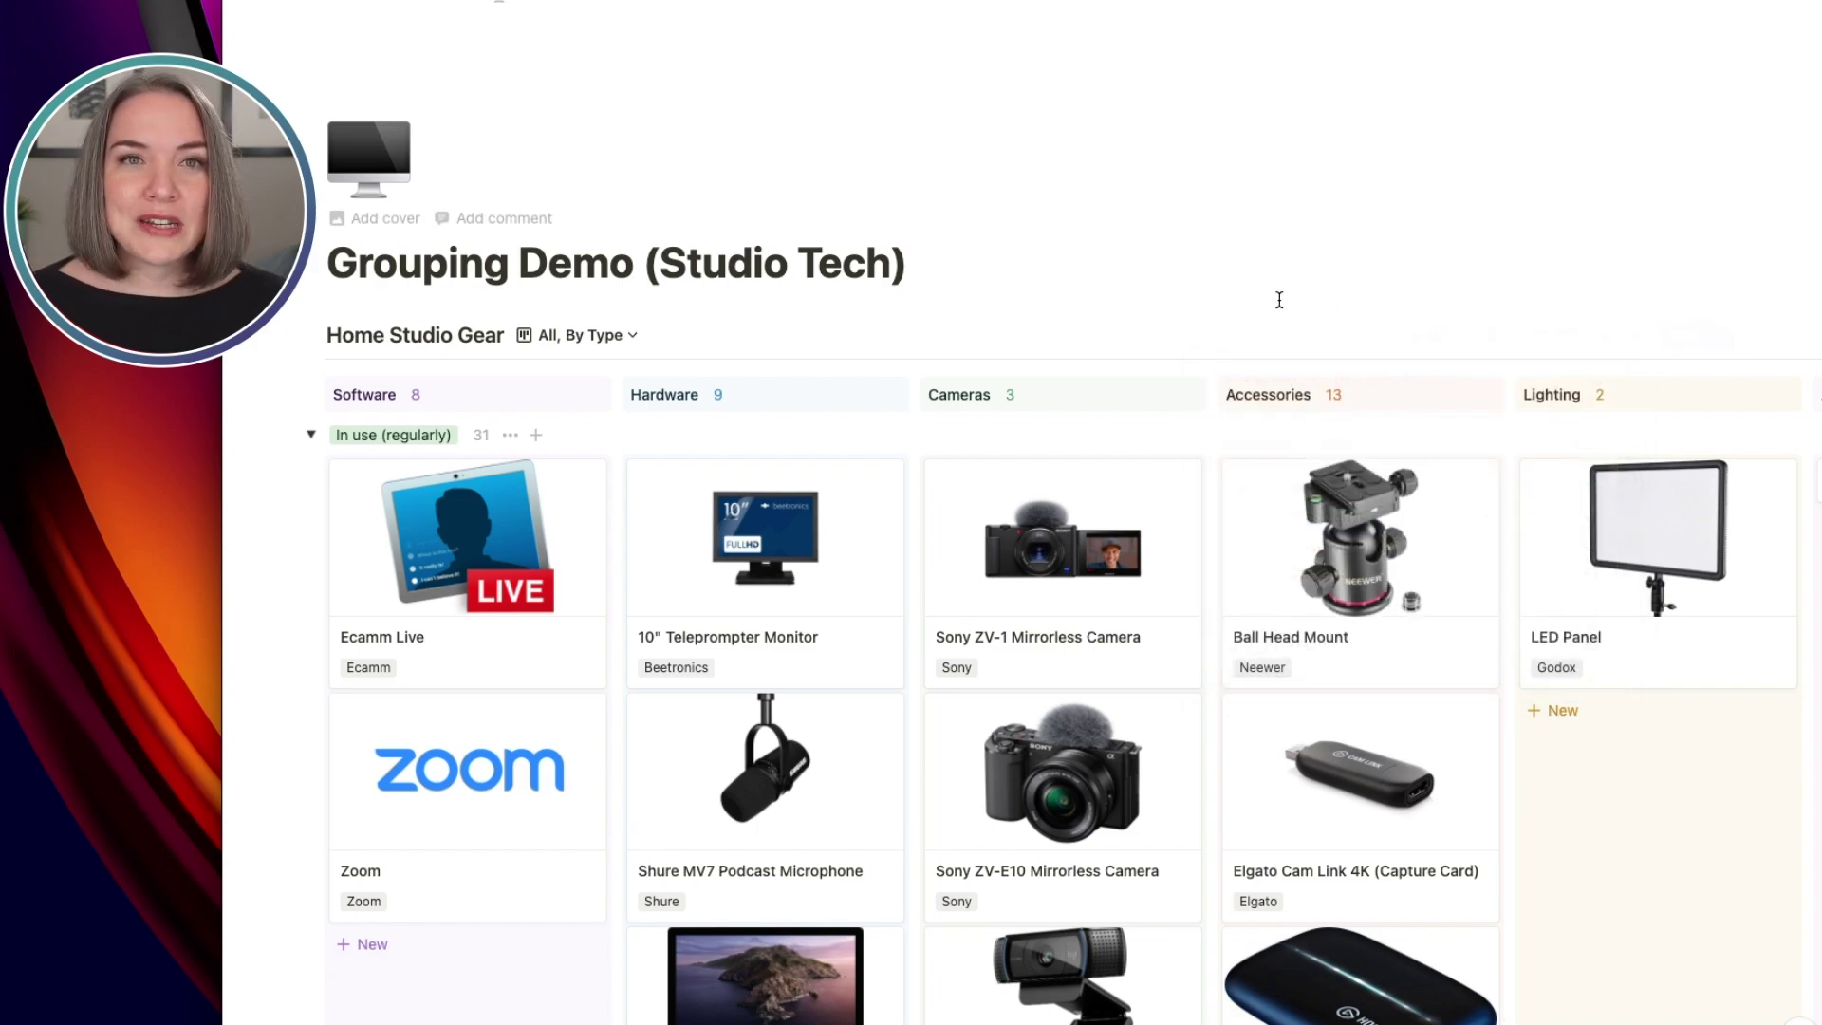
left_click(310, 436)
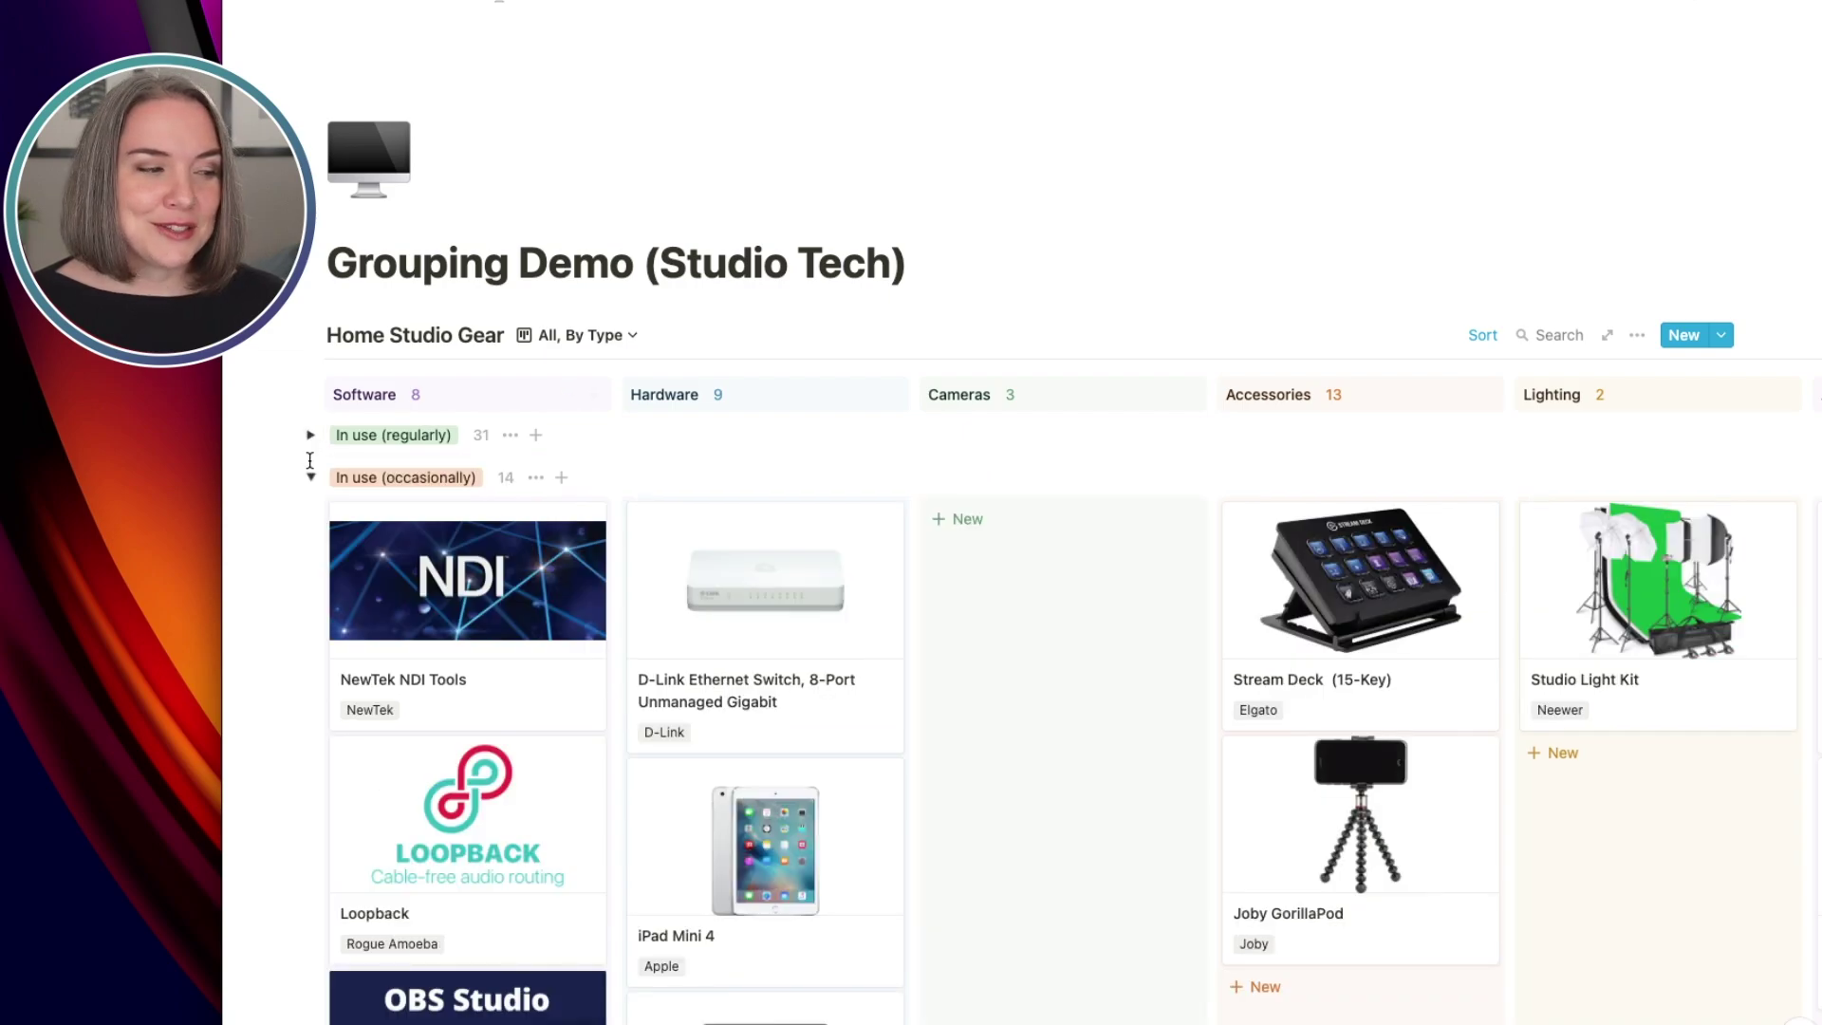
left_click(310, 477)
left_click(310, 520)
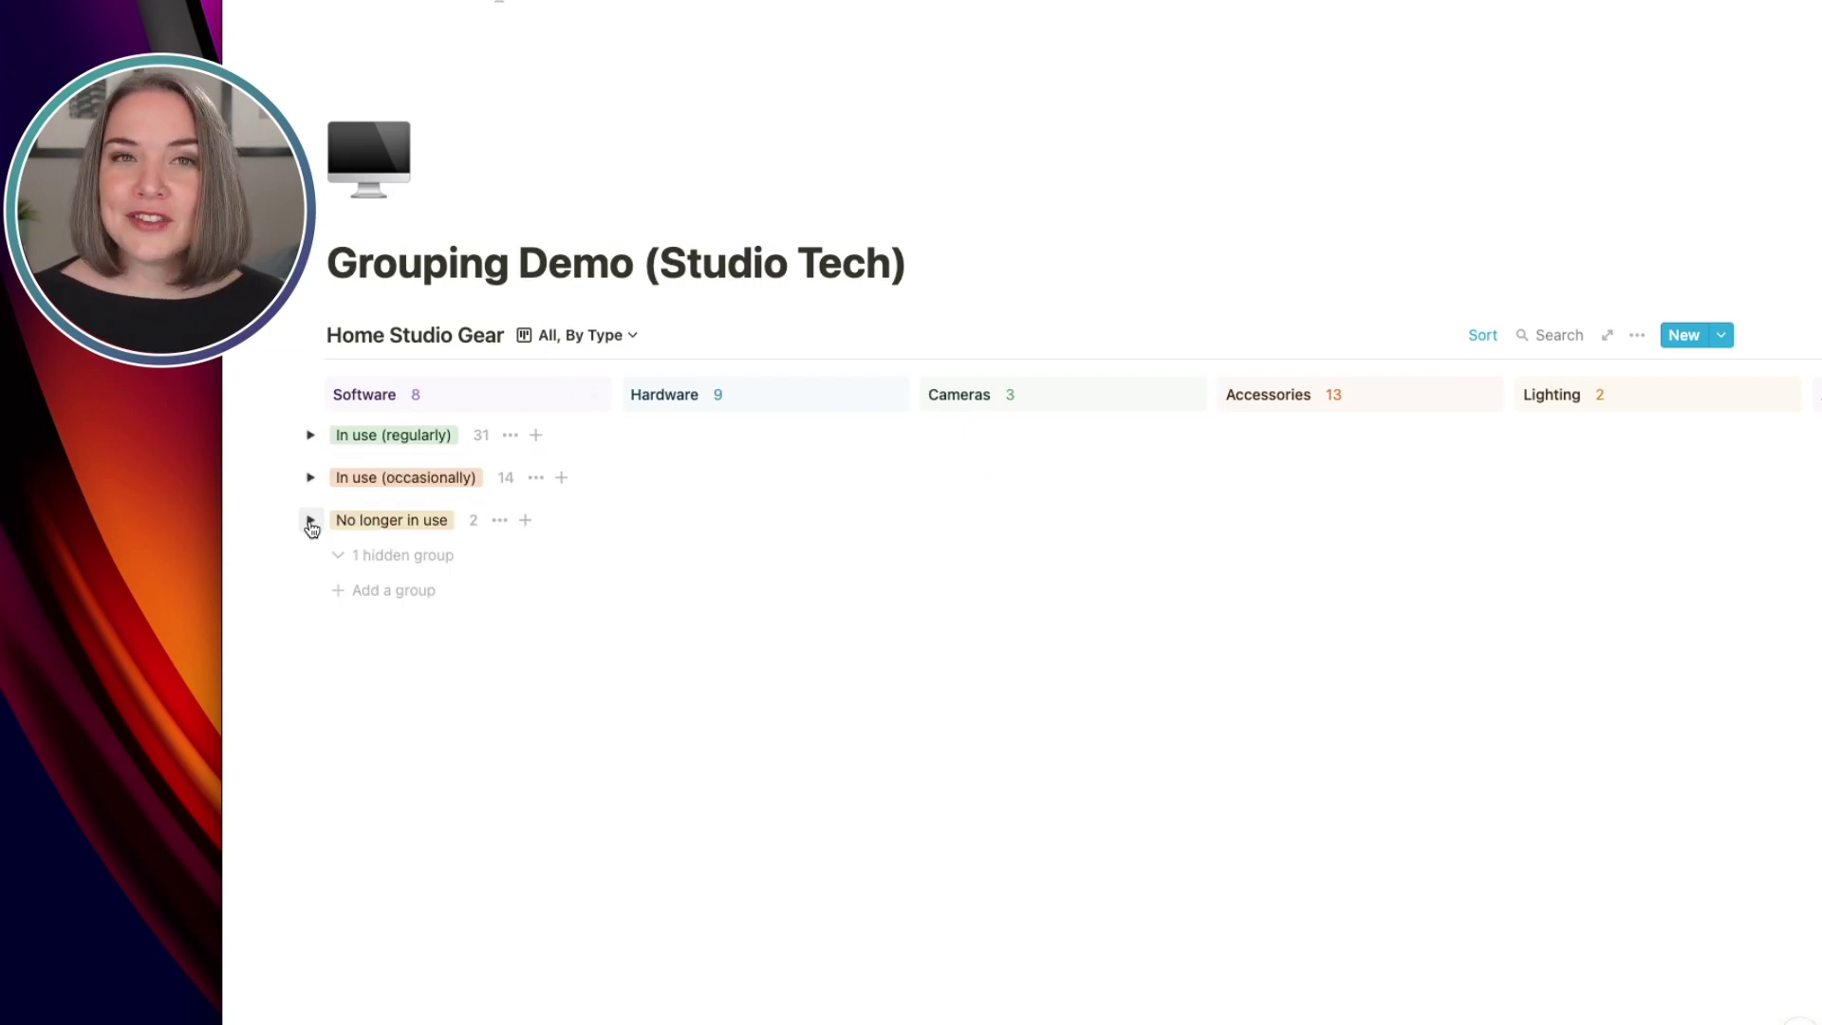
Expand In use (regularly) and scroll through its gear.
left_click(310, 436)
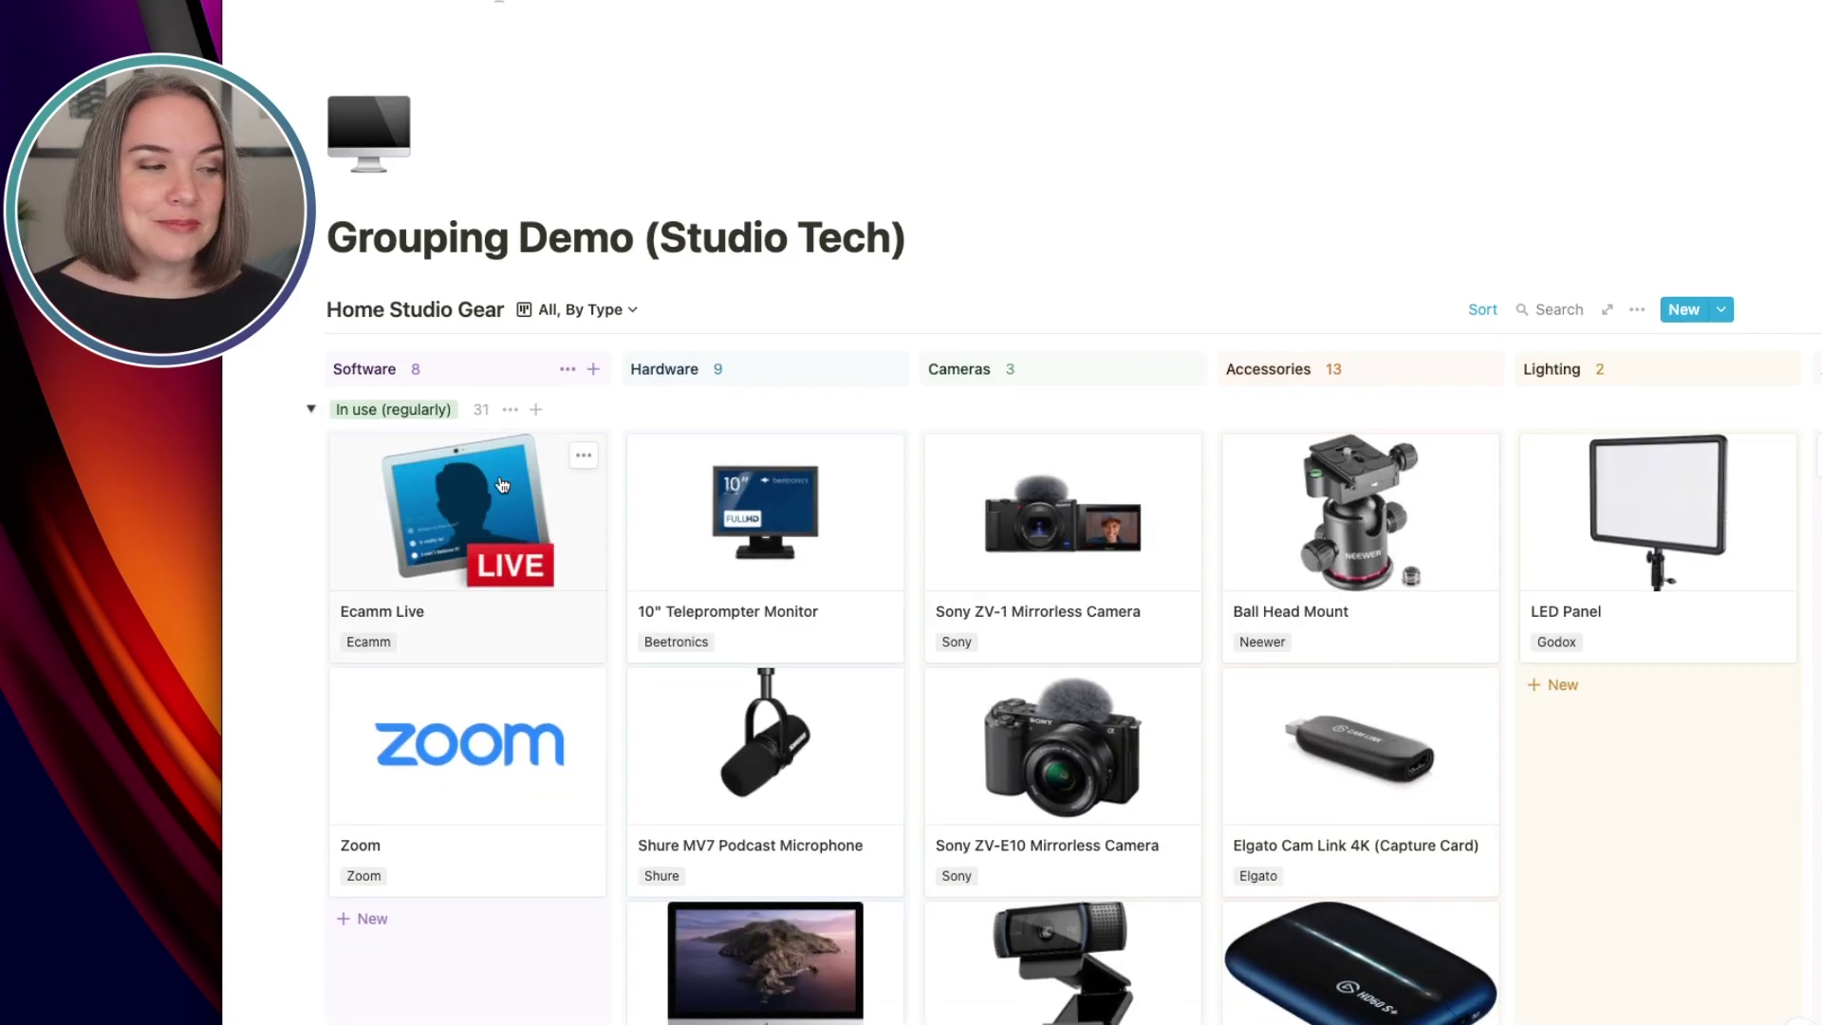
scroll(502, 485, "down", 5)
scroll(502, 485, "down", 2)
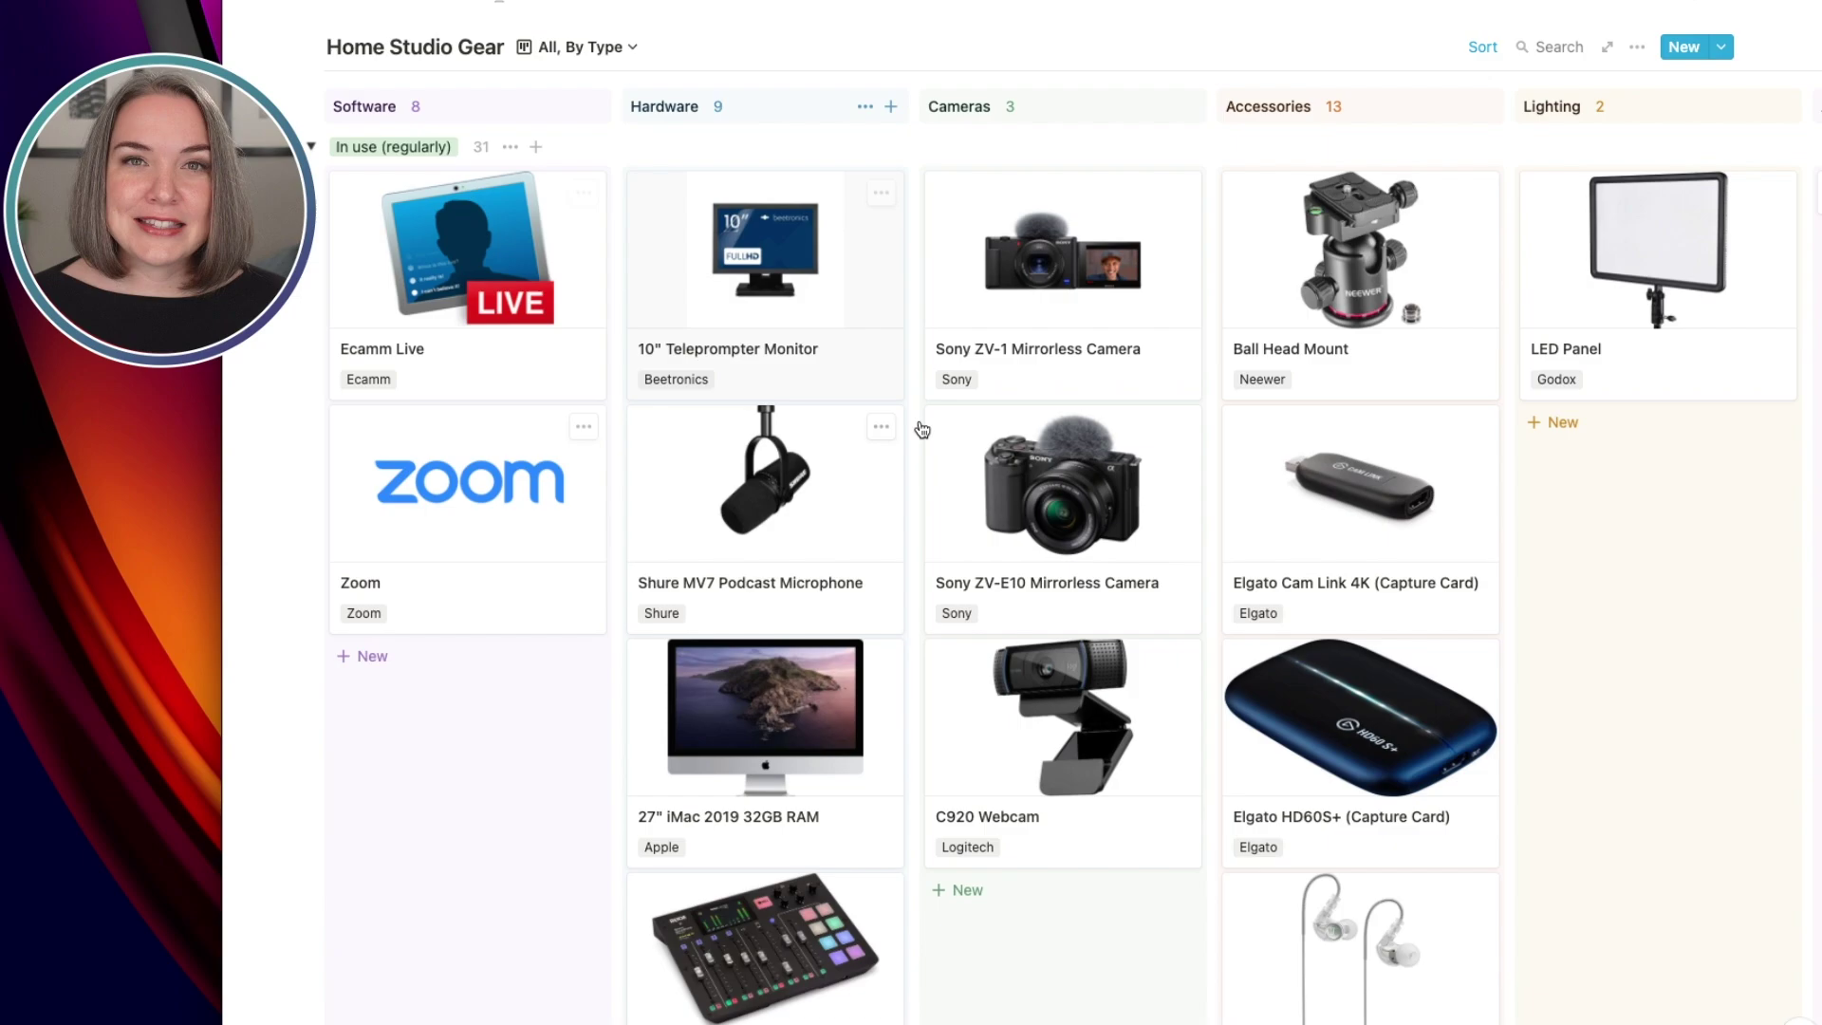
scroll(946, 570, "down", 14)
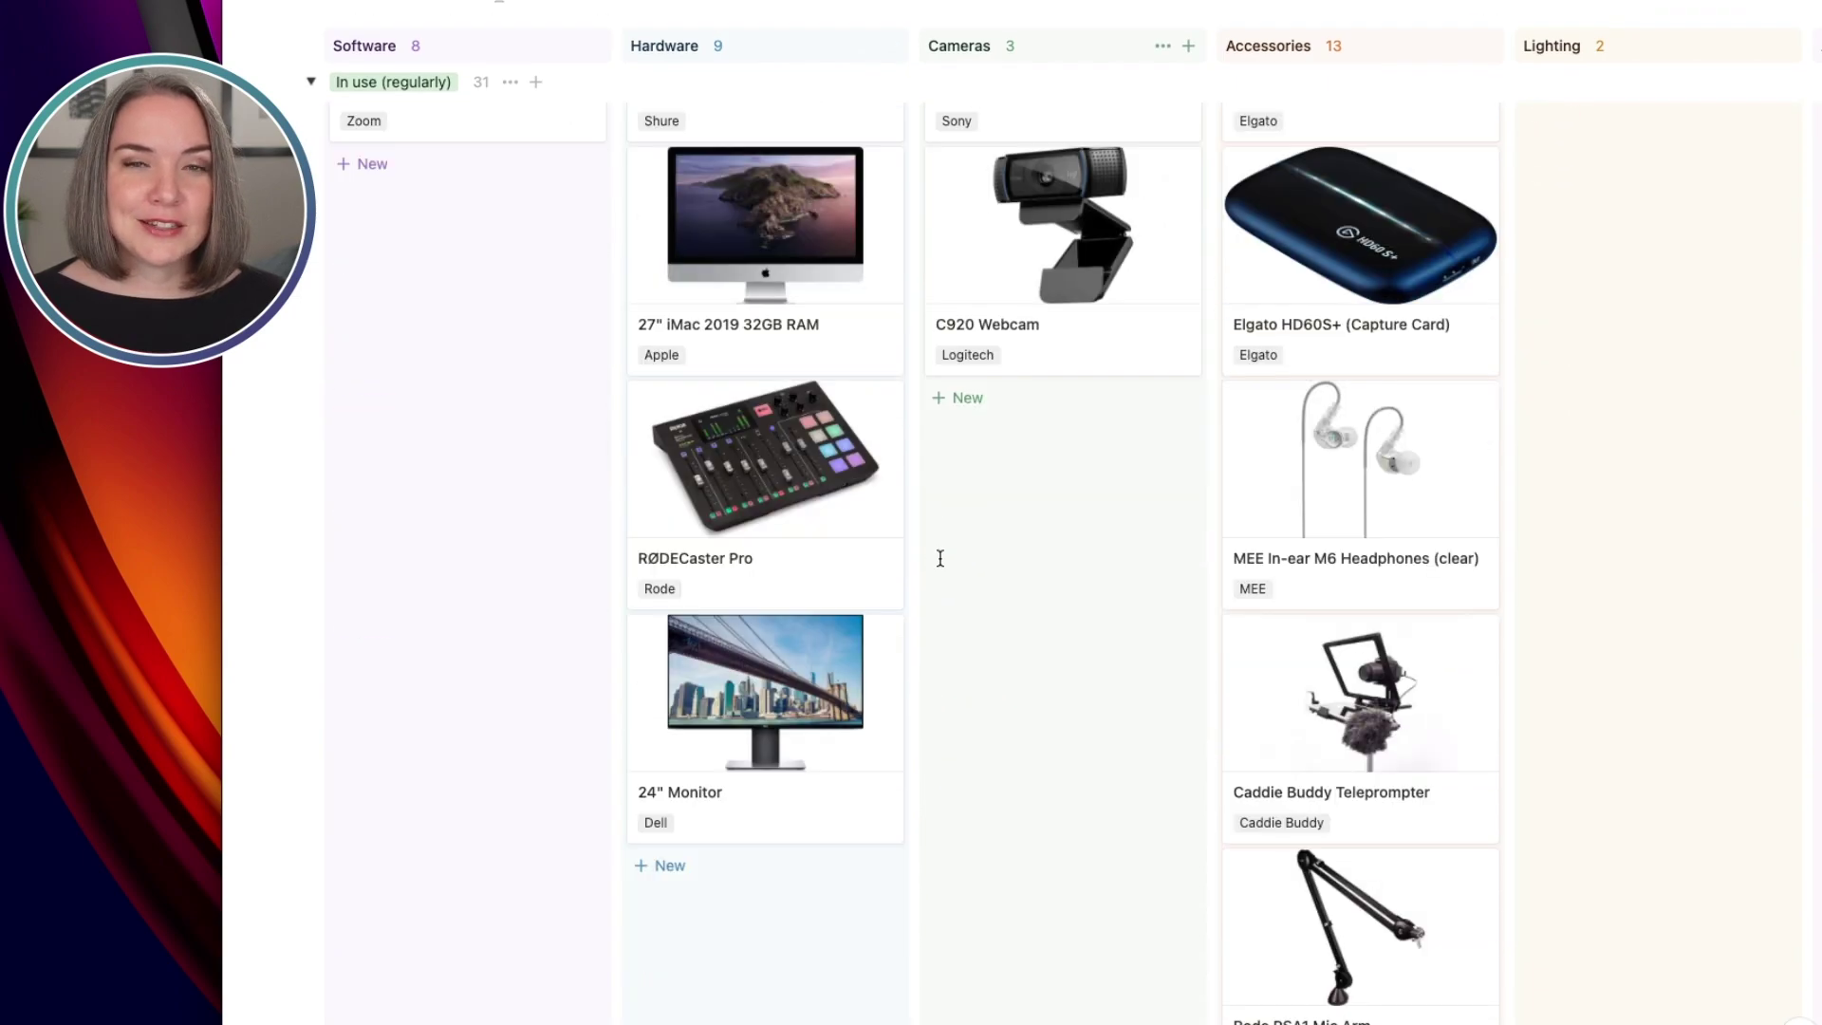
scroll(941, 557, "down", 20)
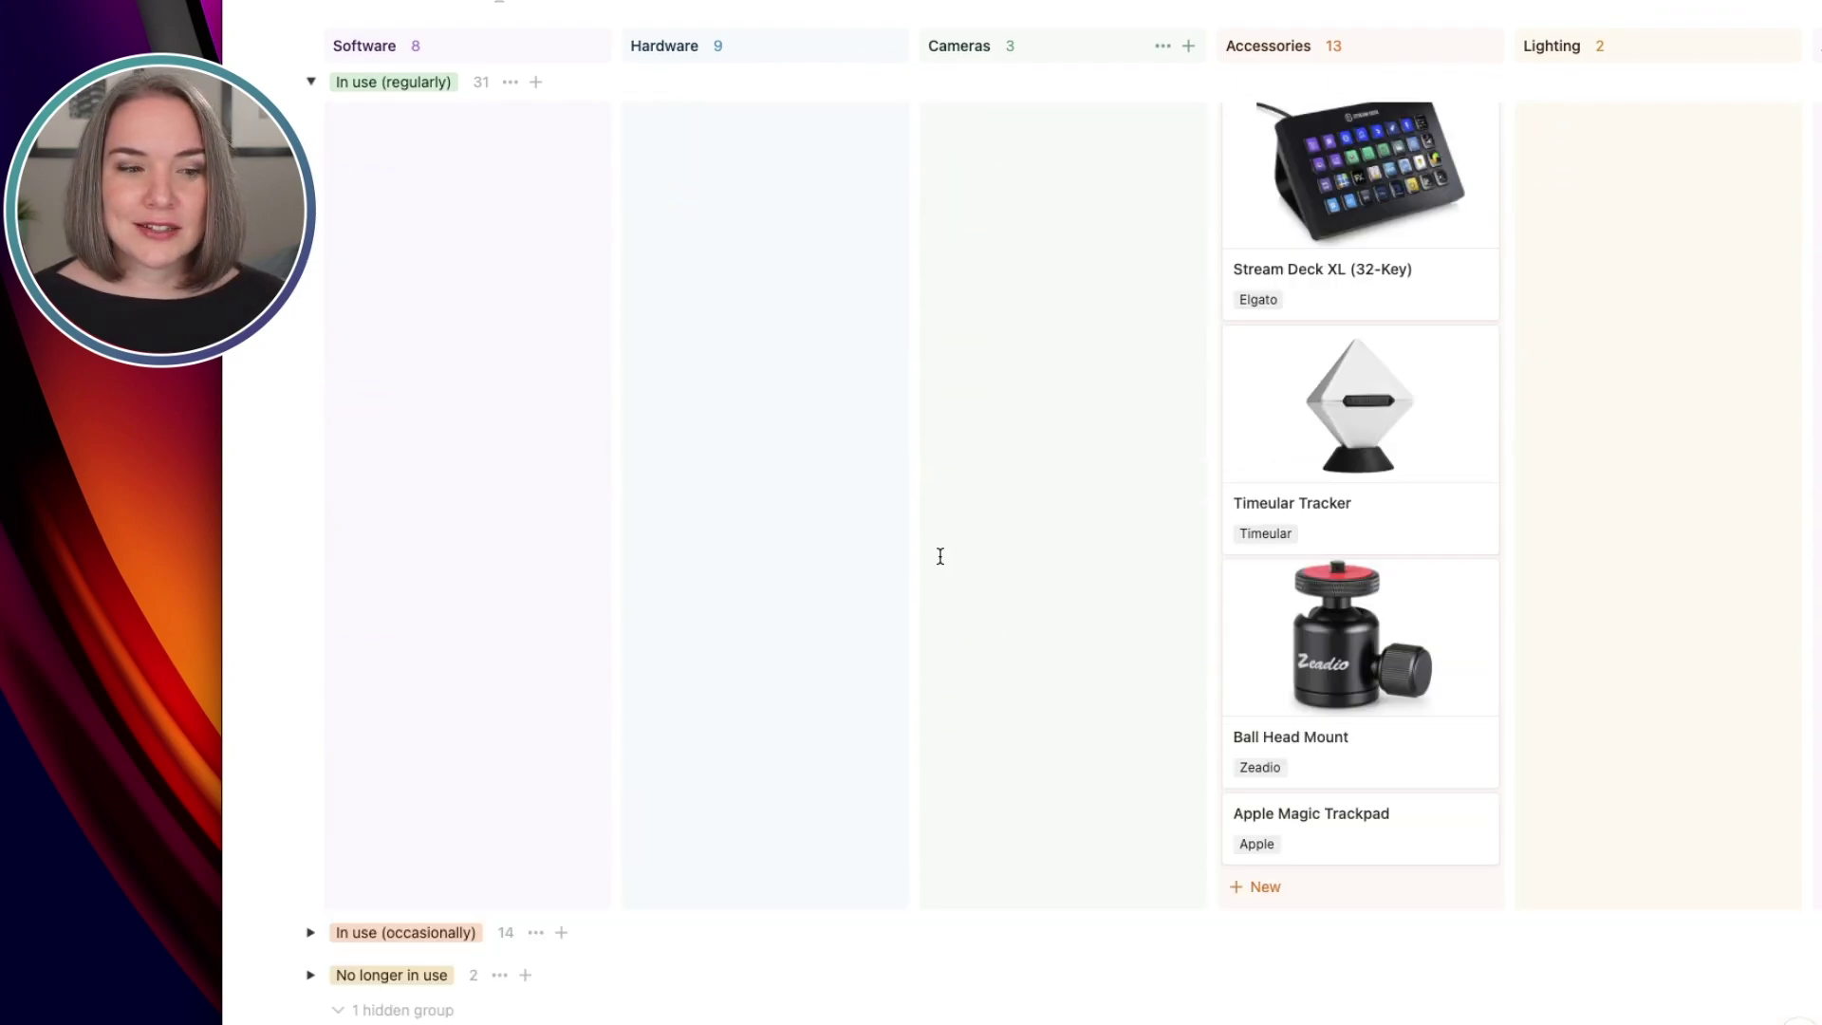
scroll(941, 557, "down", 3)
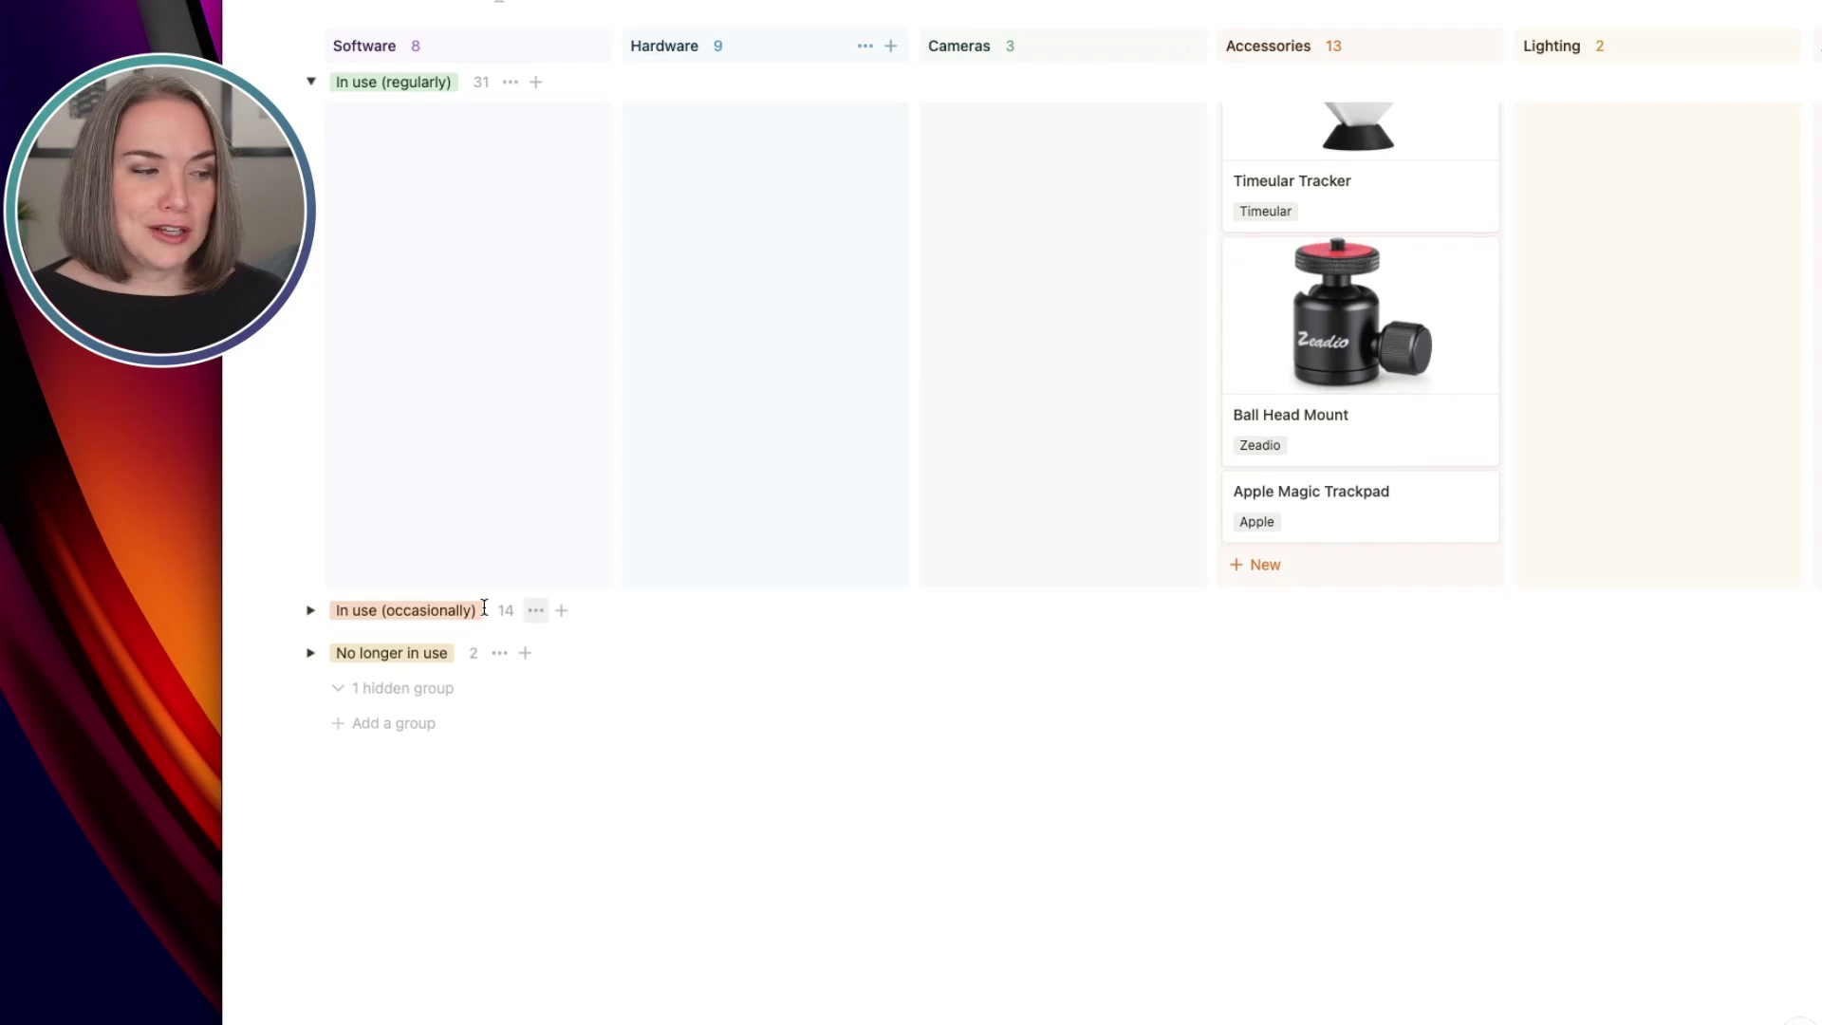
Review the In use (occasionally) and No longer in use gear, then collapse both sub-groups.
left_click(311, 610)
scroll(1212, 513, "down", 1)
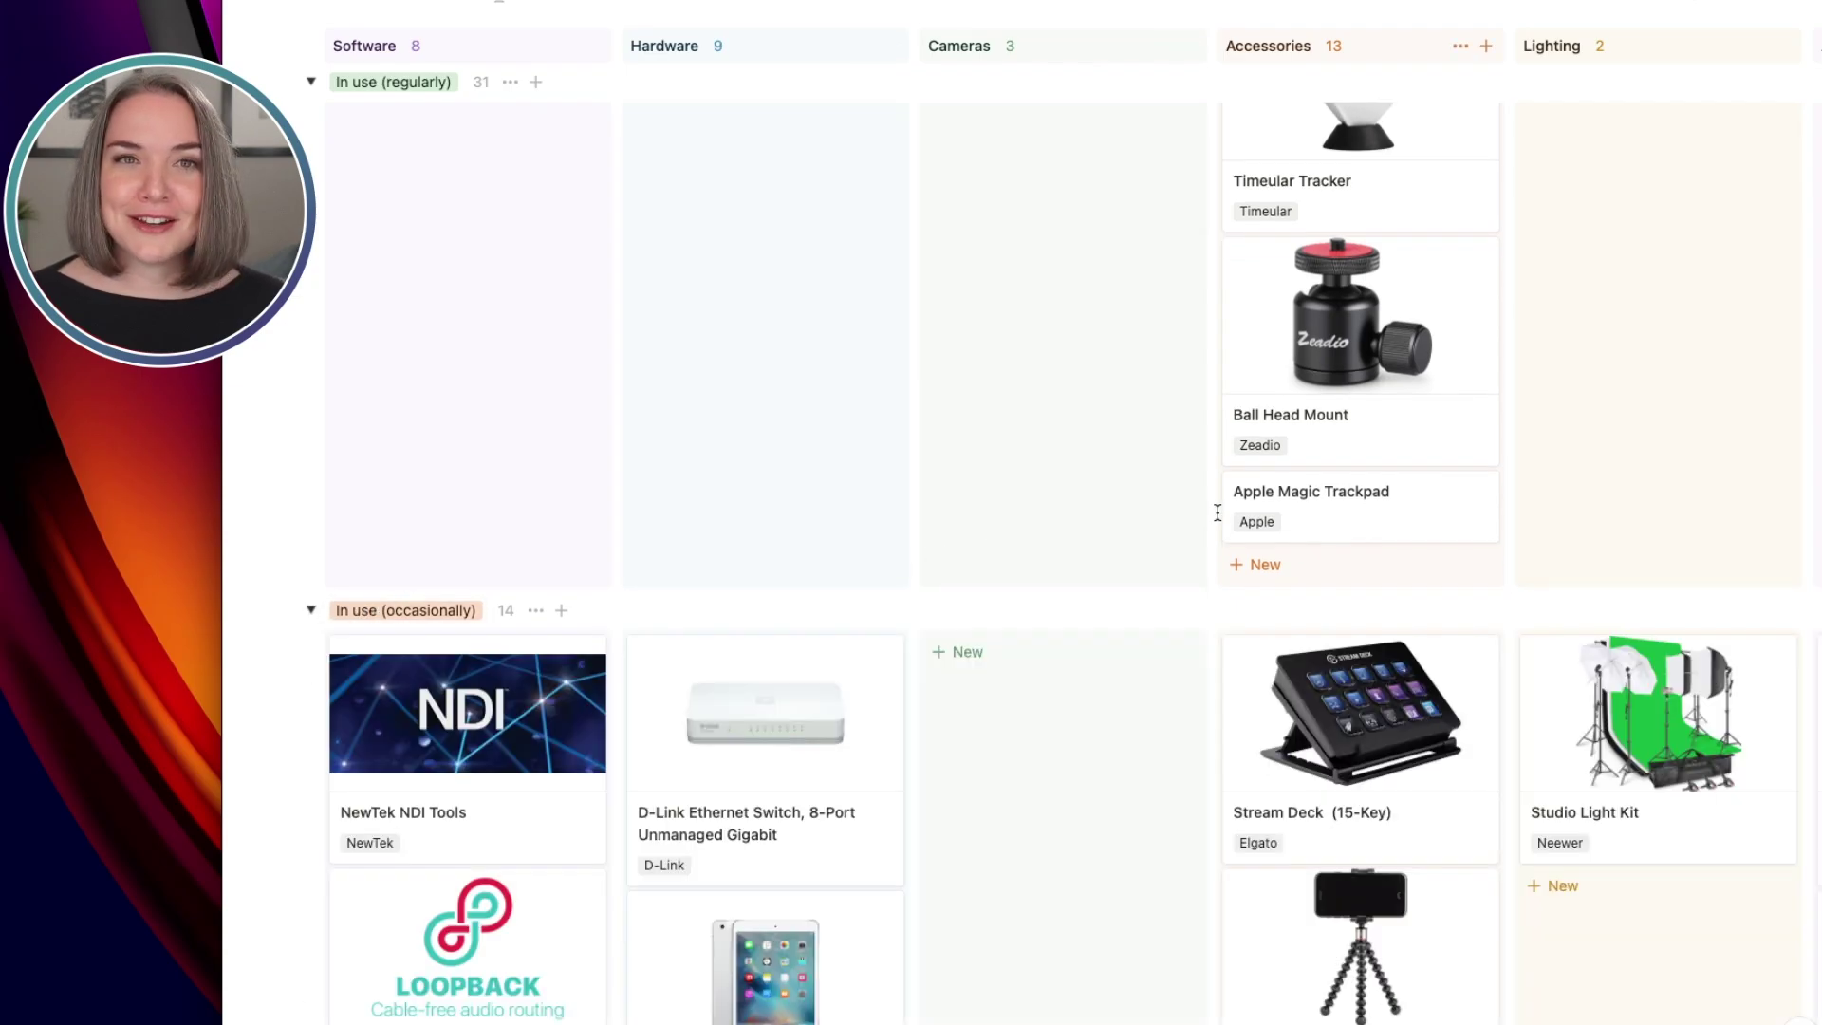
scroll(1217, 512, "down", 9)
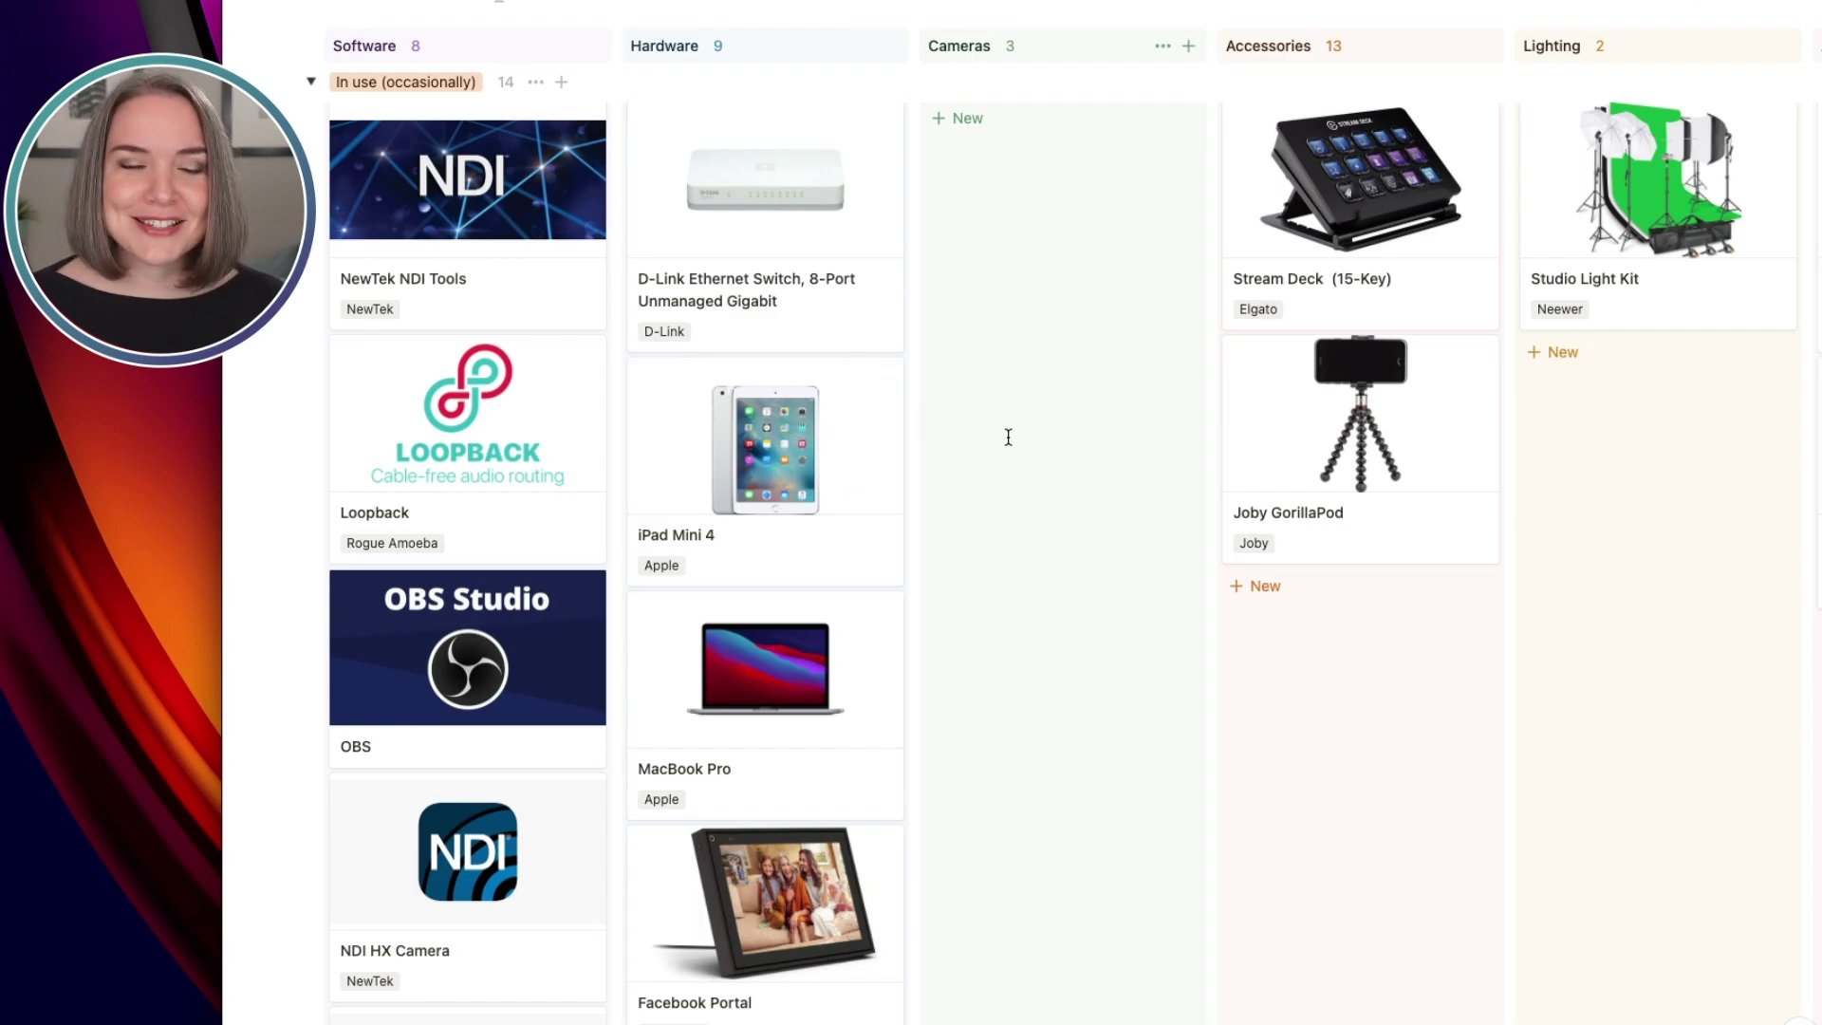
scroll(1009, 436, "down", 1)
scroll(1009, 437, "down", 10)
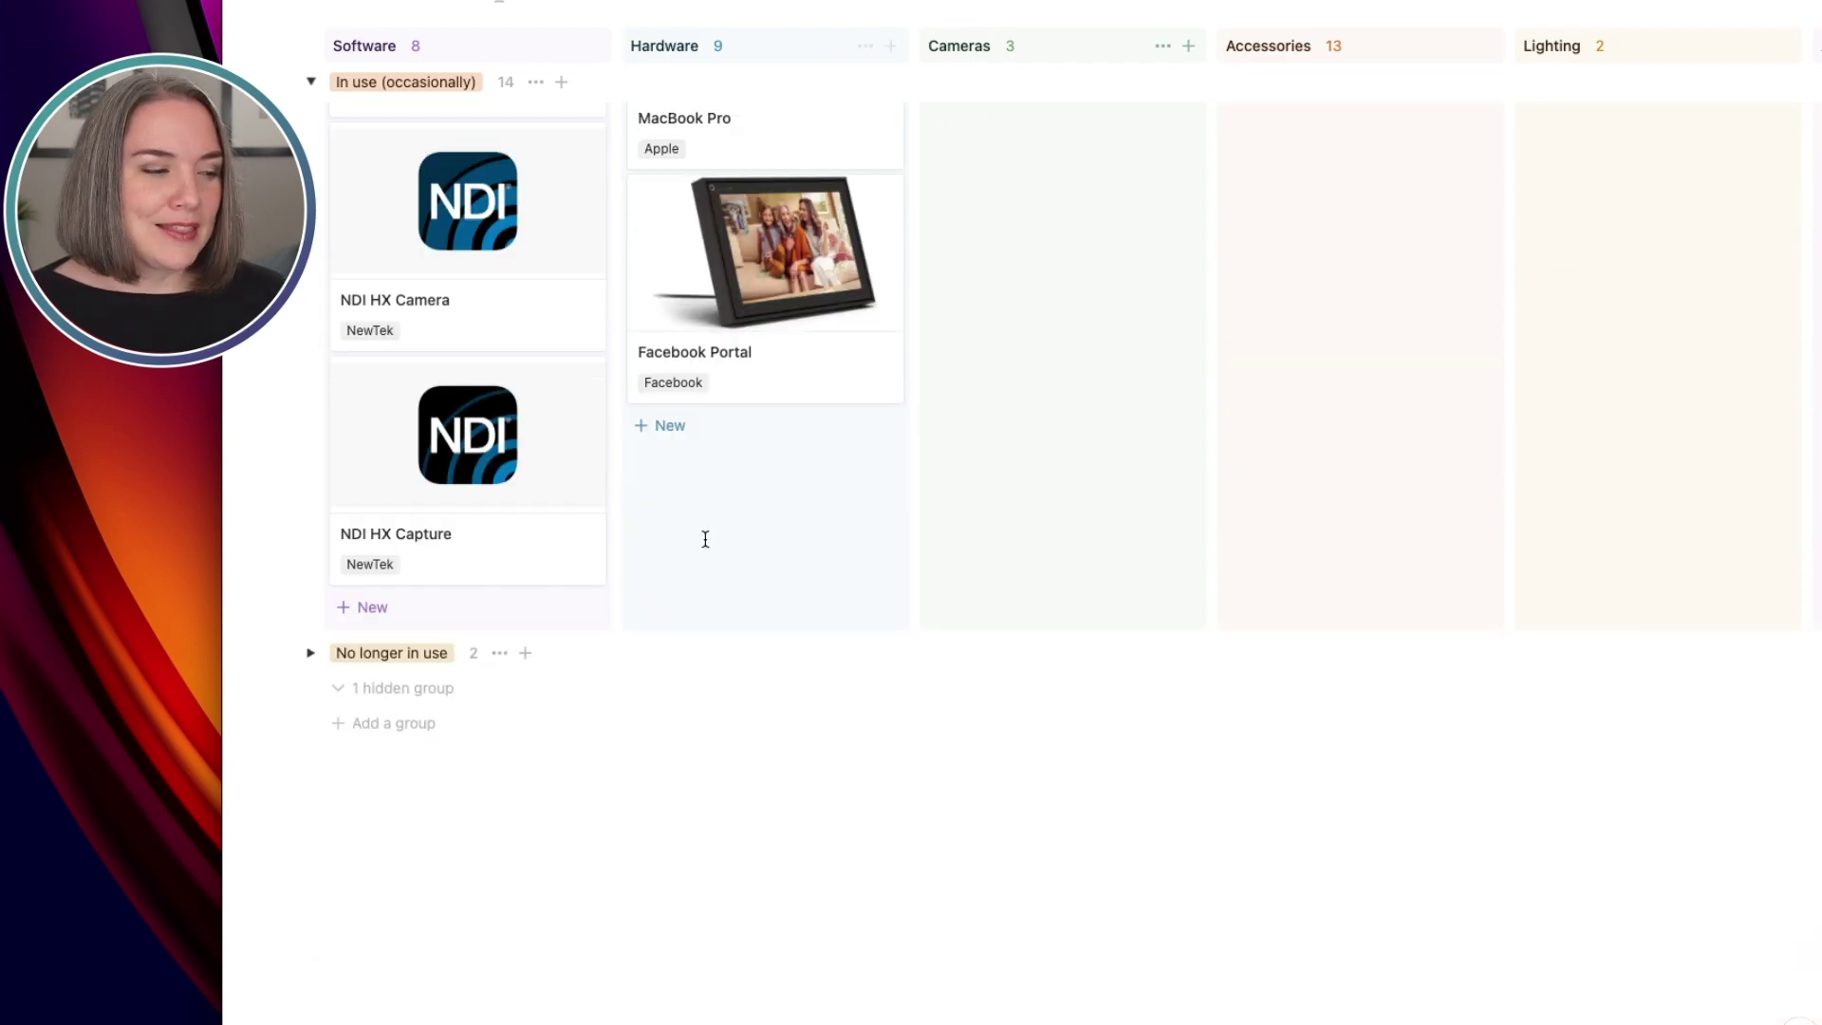
left_click(319, 655)
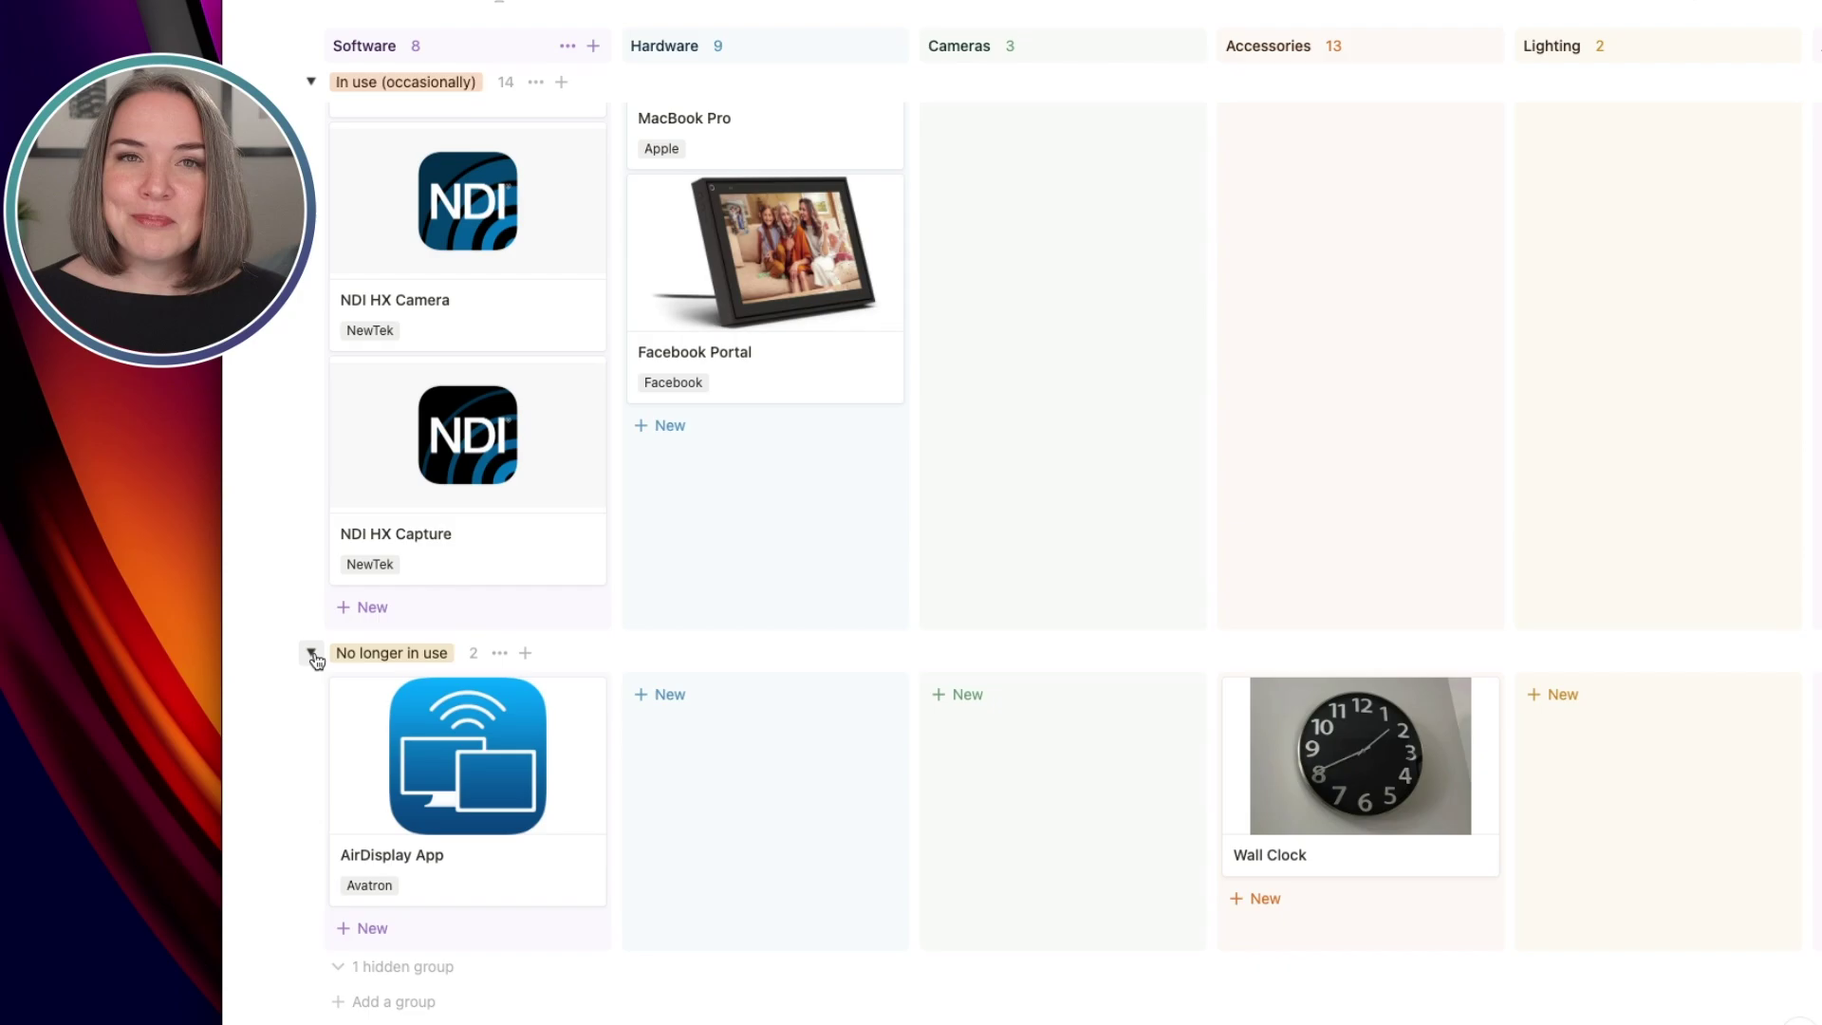
left_click(312, 654)
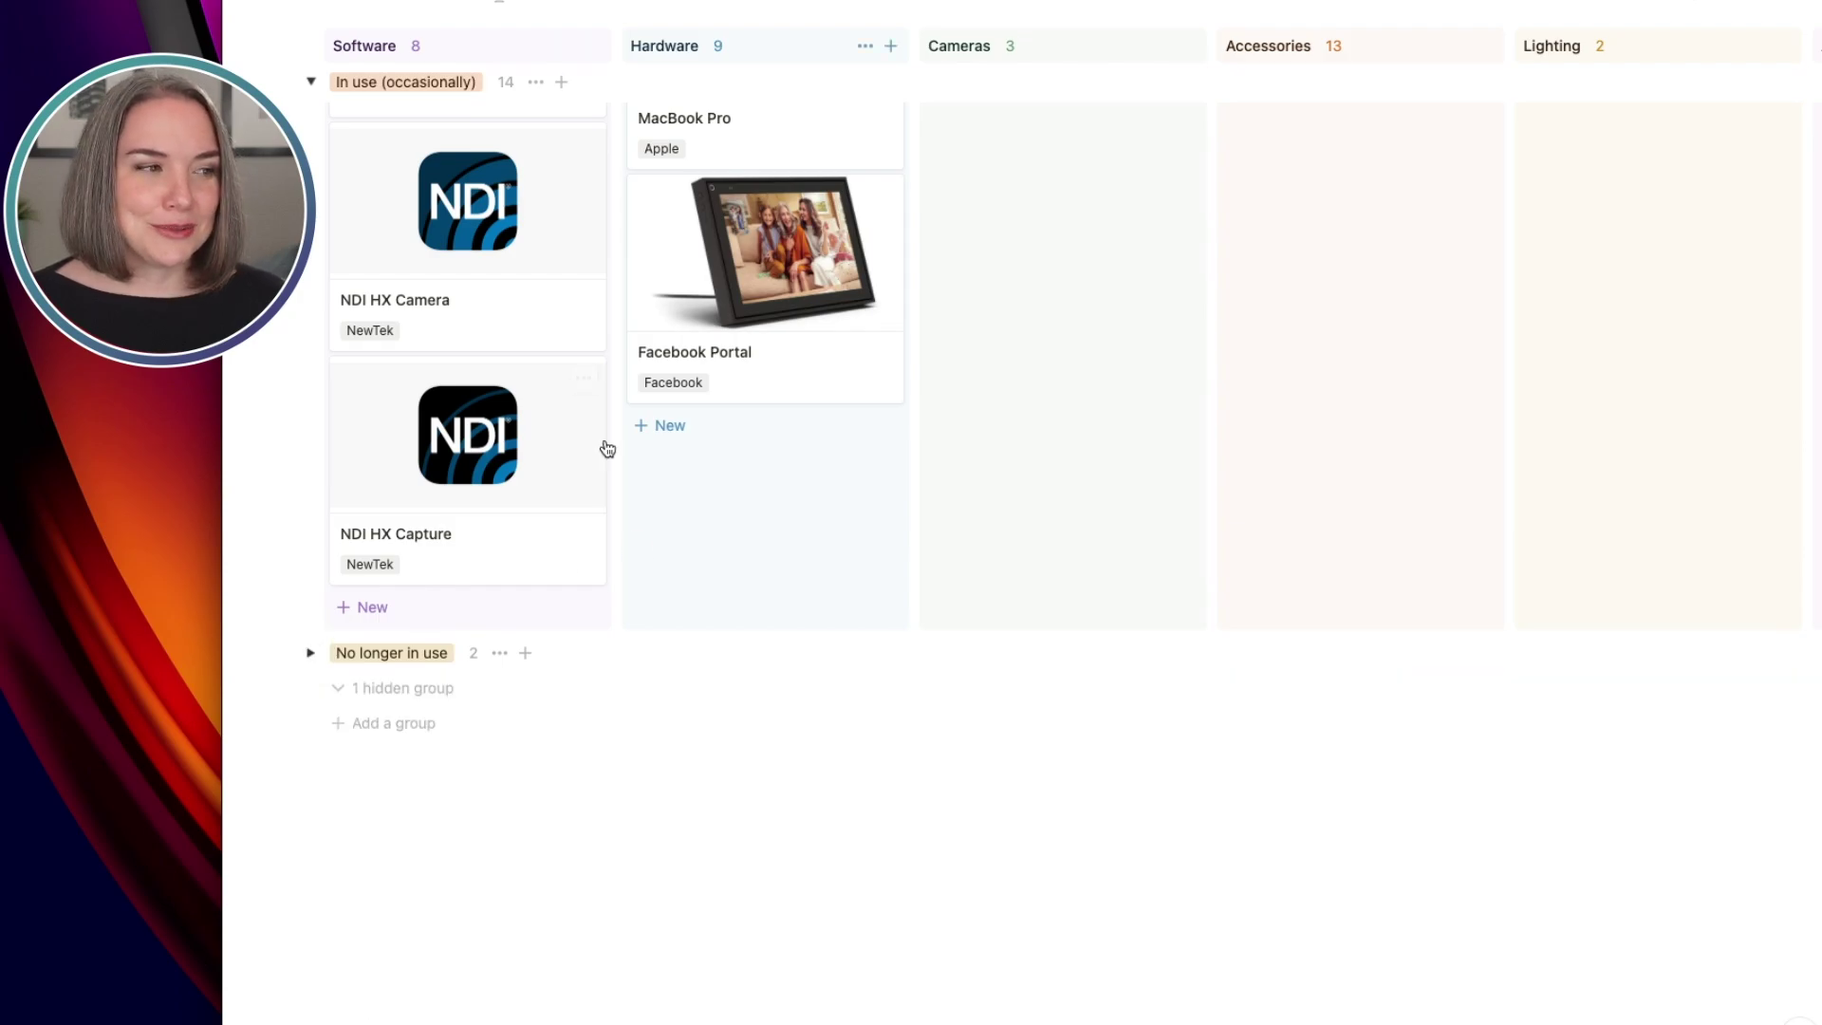
left_click(310, 81)
scroll(716, 342, "up", 15)
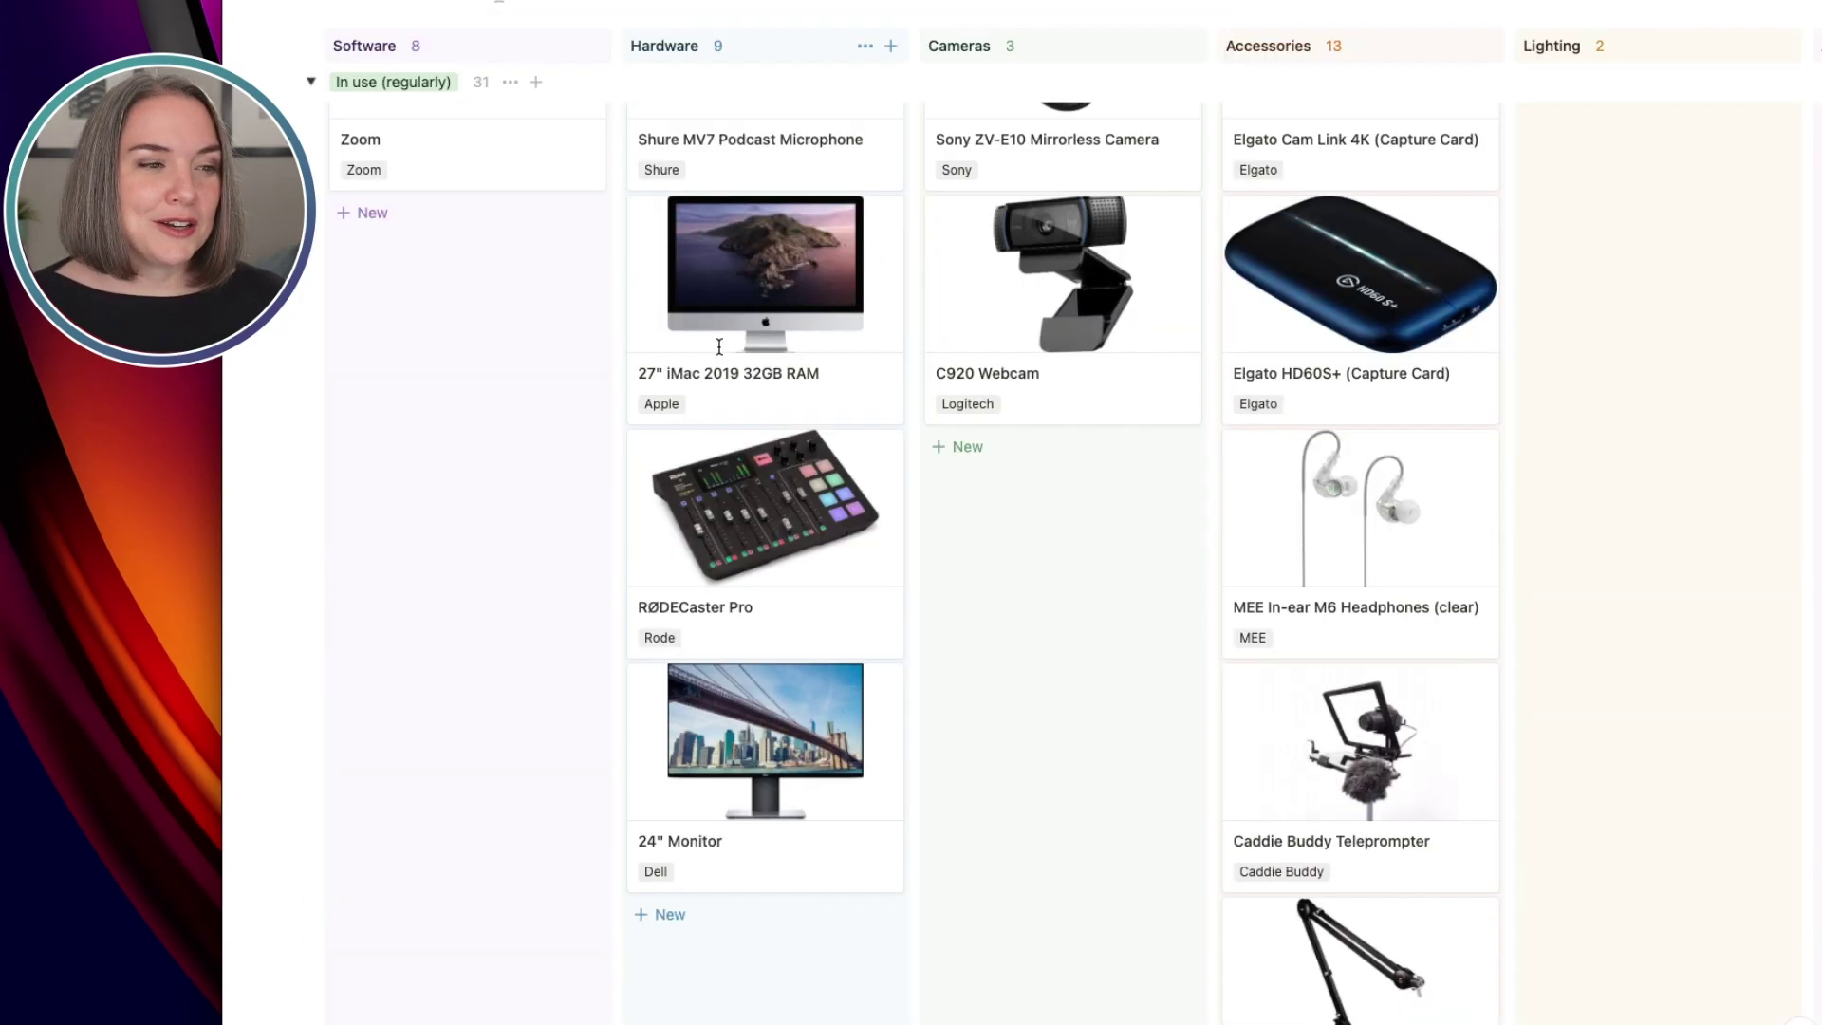
Switch Home Studio Gear to the All, By Status table with In use (regularly) collapsed.
left_click(310, 437)
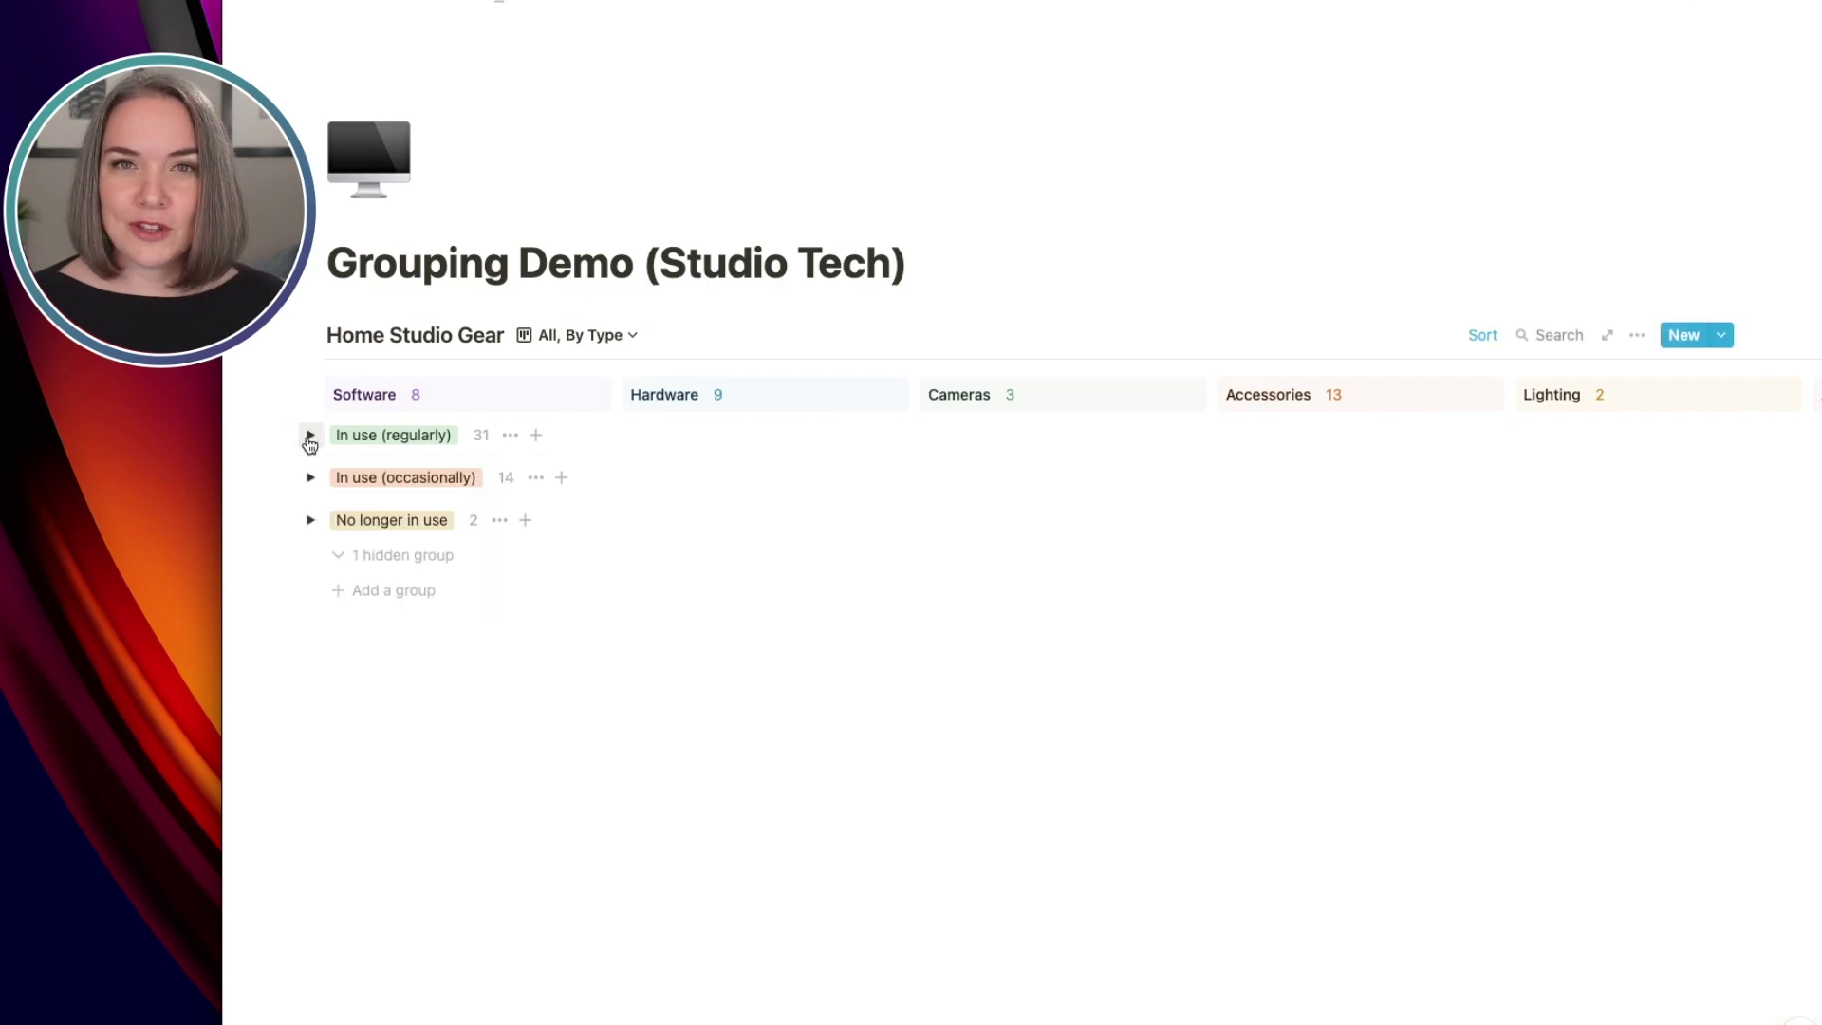
left_click(617, 340)
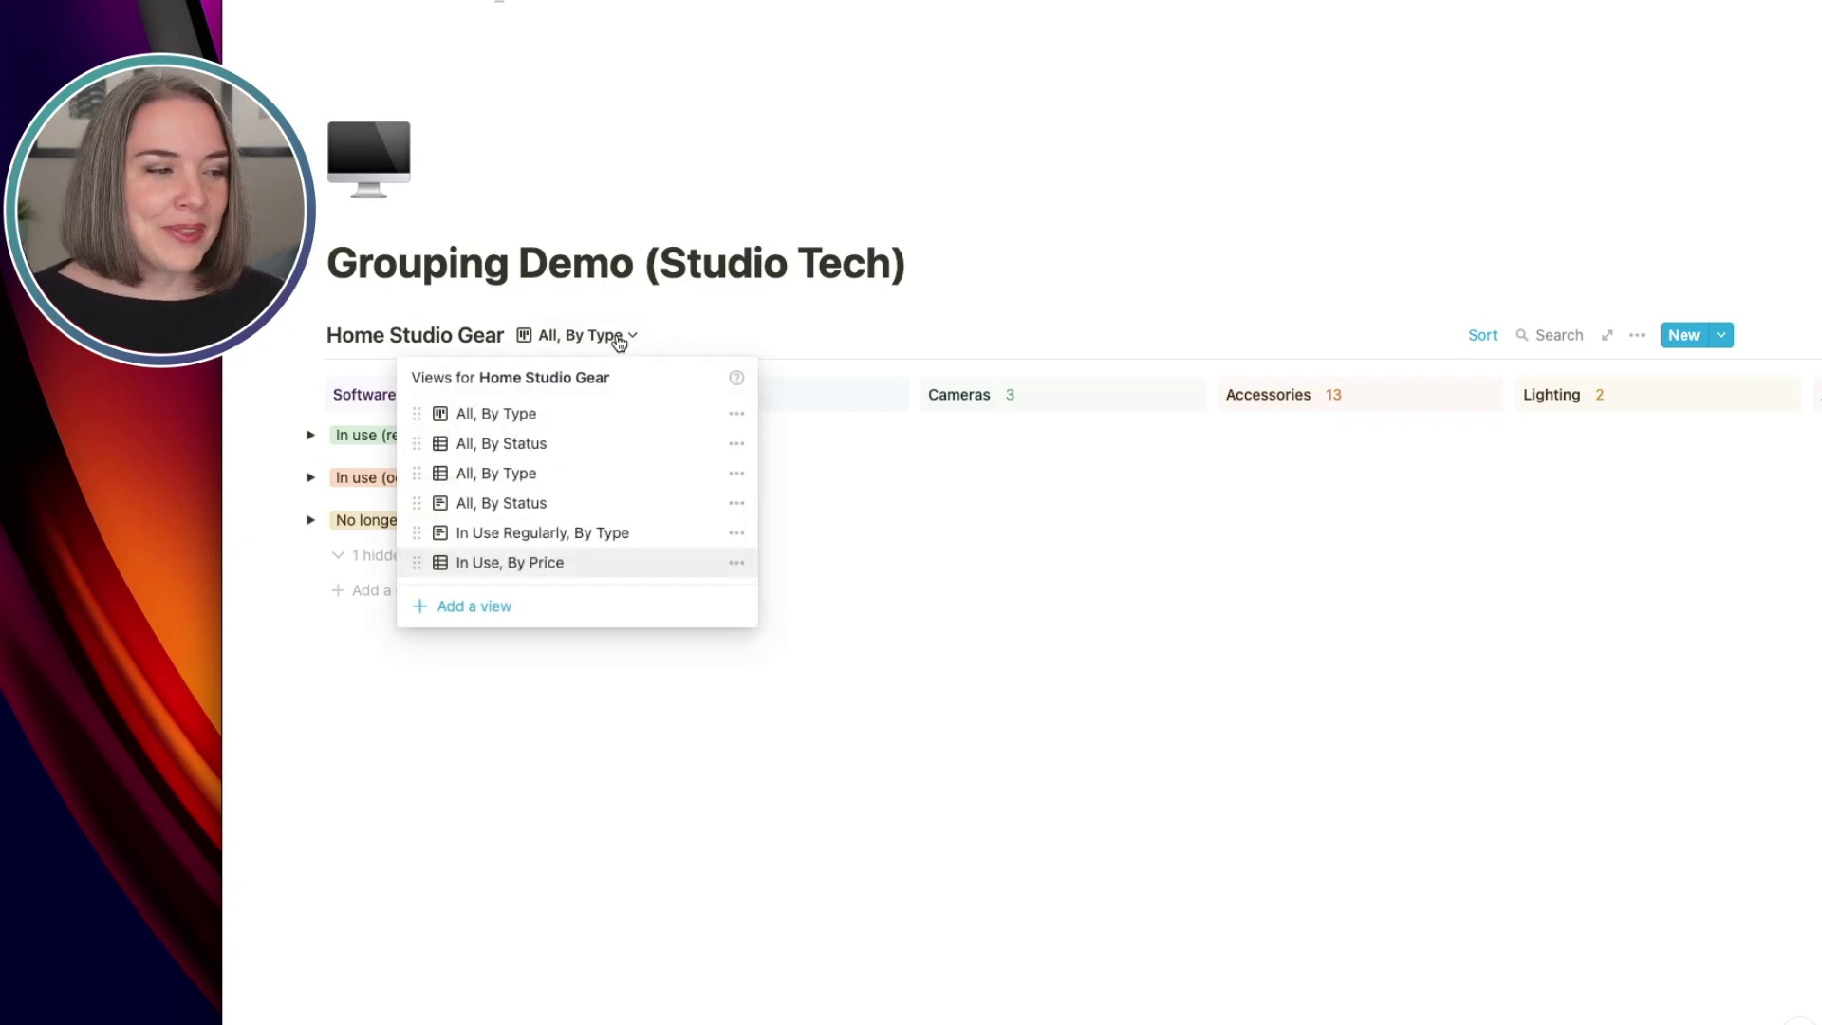
left_click(551, 446)
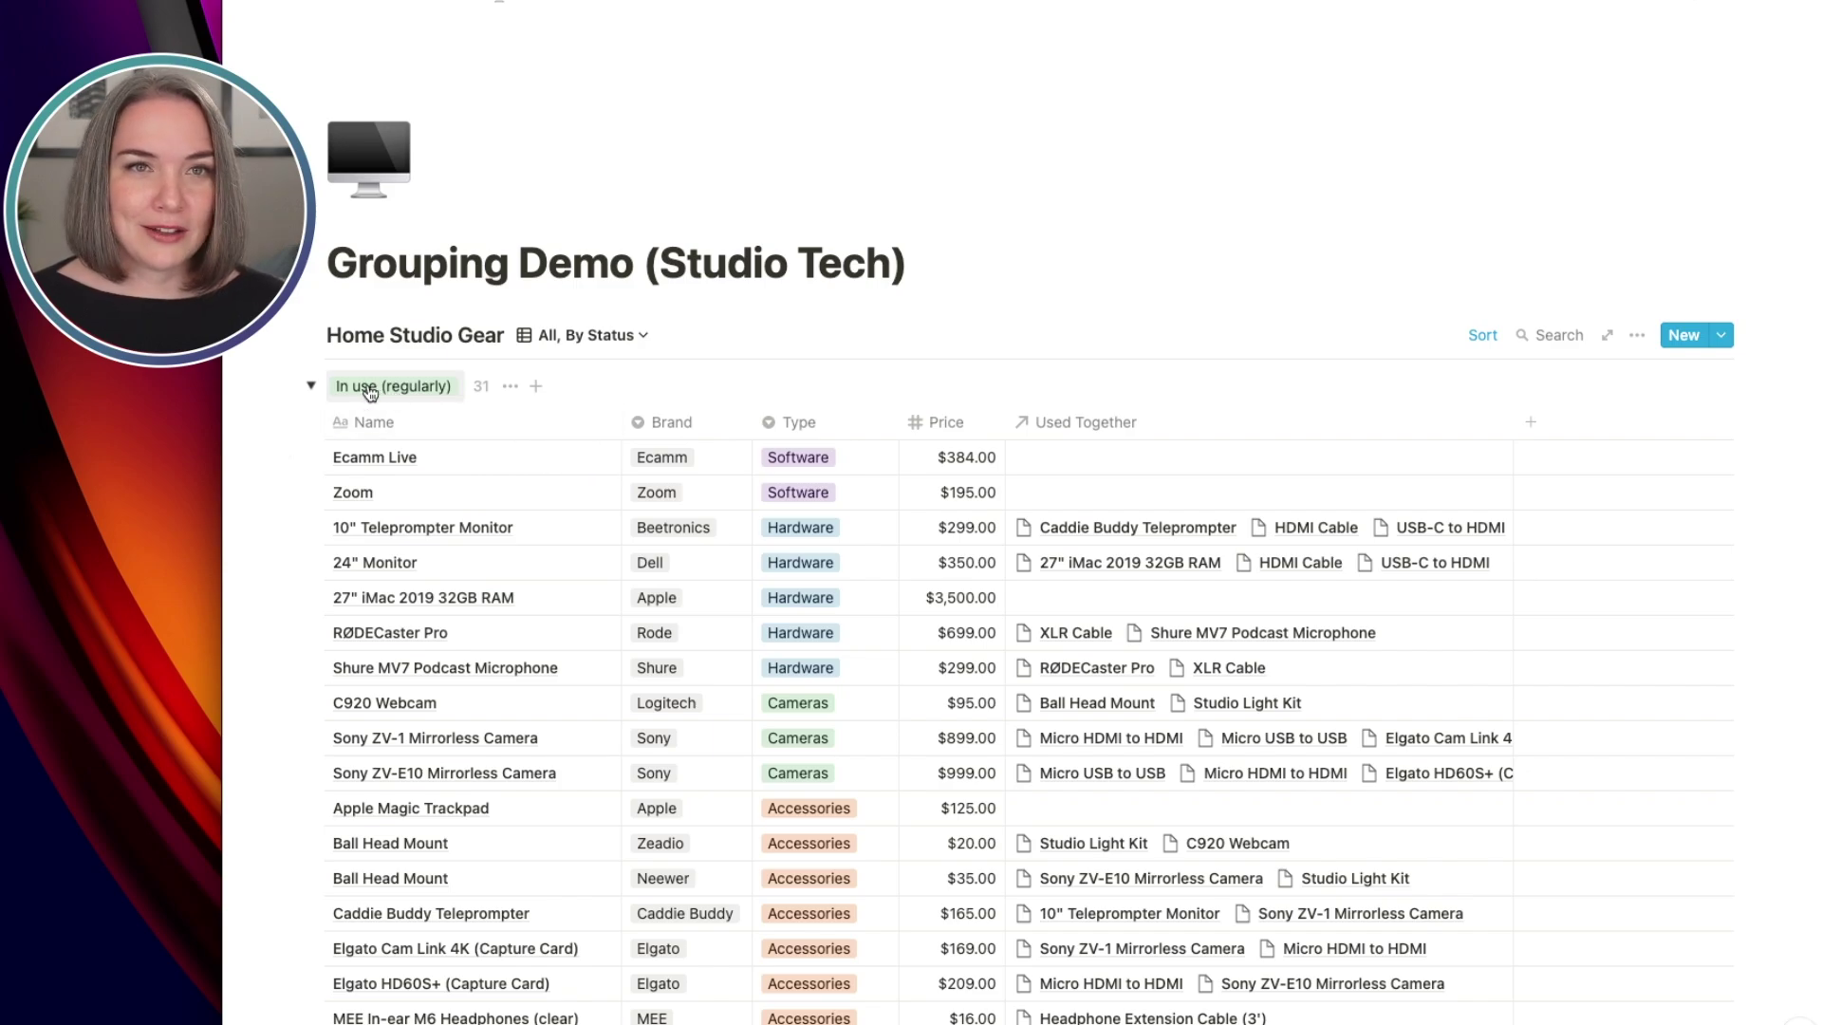
left_click(311, 387)
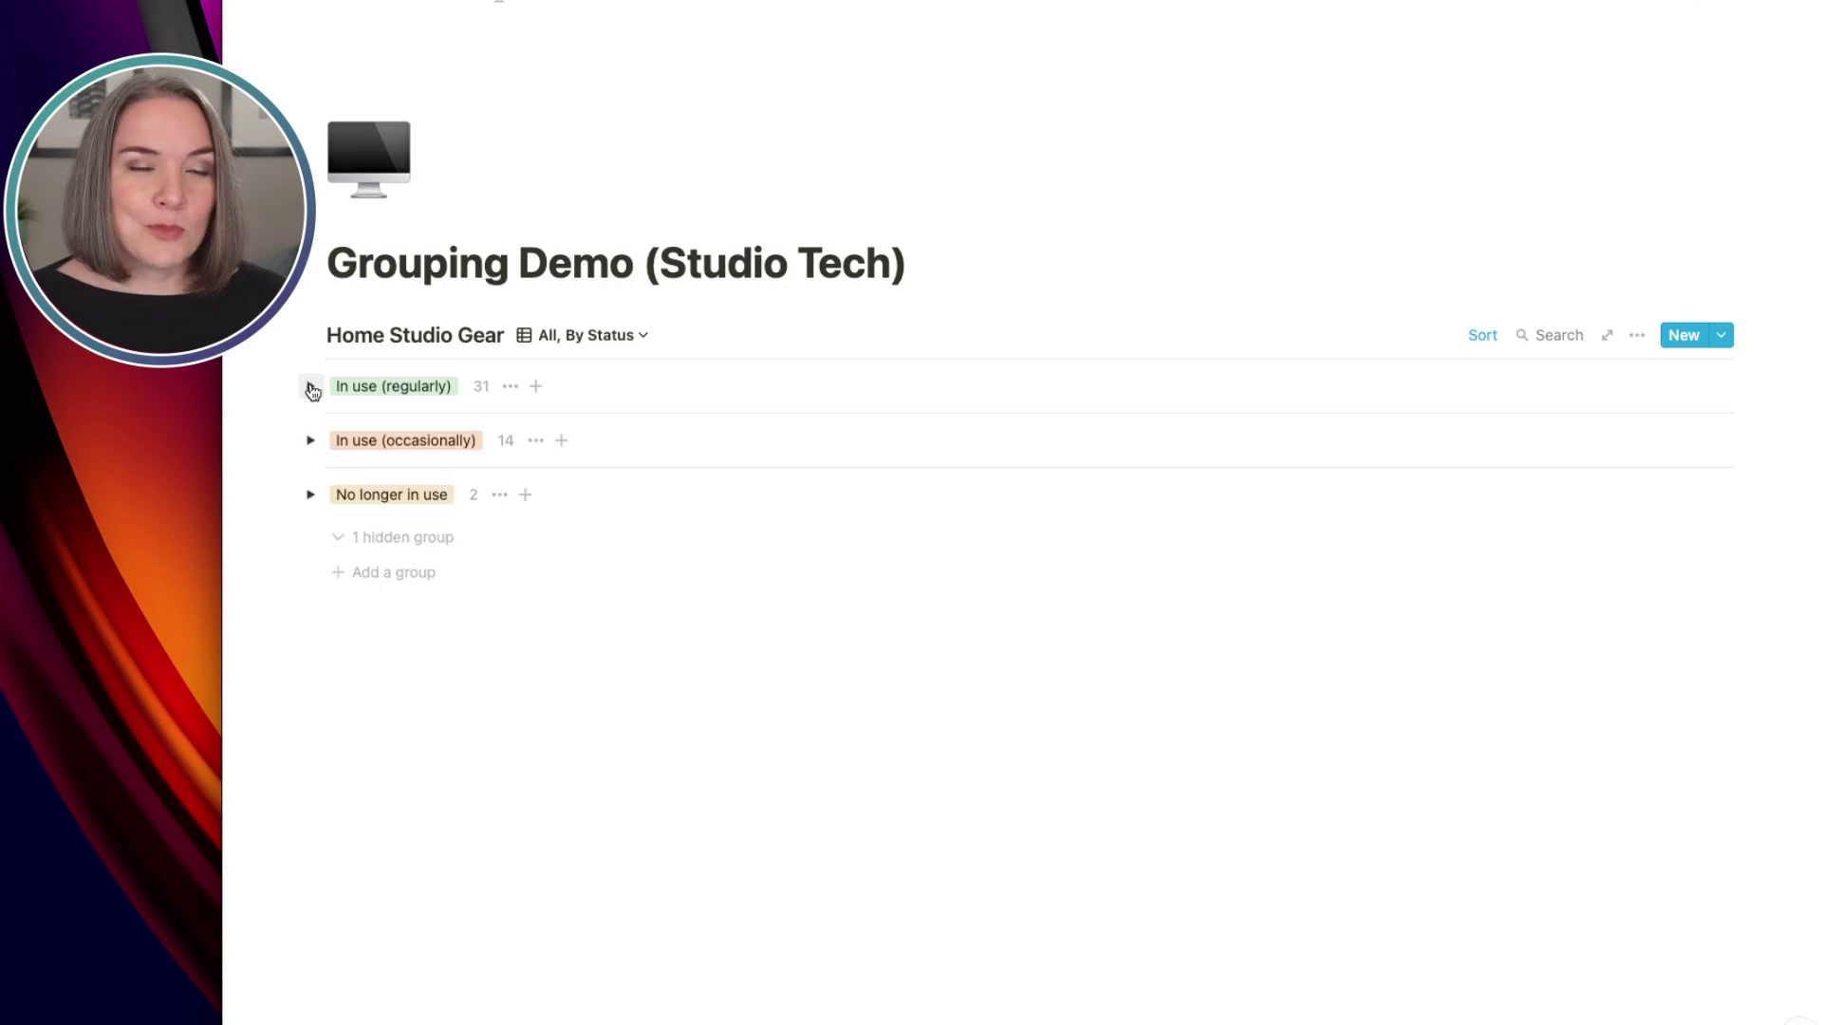
Make status group headers sum Price ($9,394.00, $3,043.00, $35.00) and re-expand In use (regularly).
left_click(482, 395)
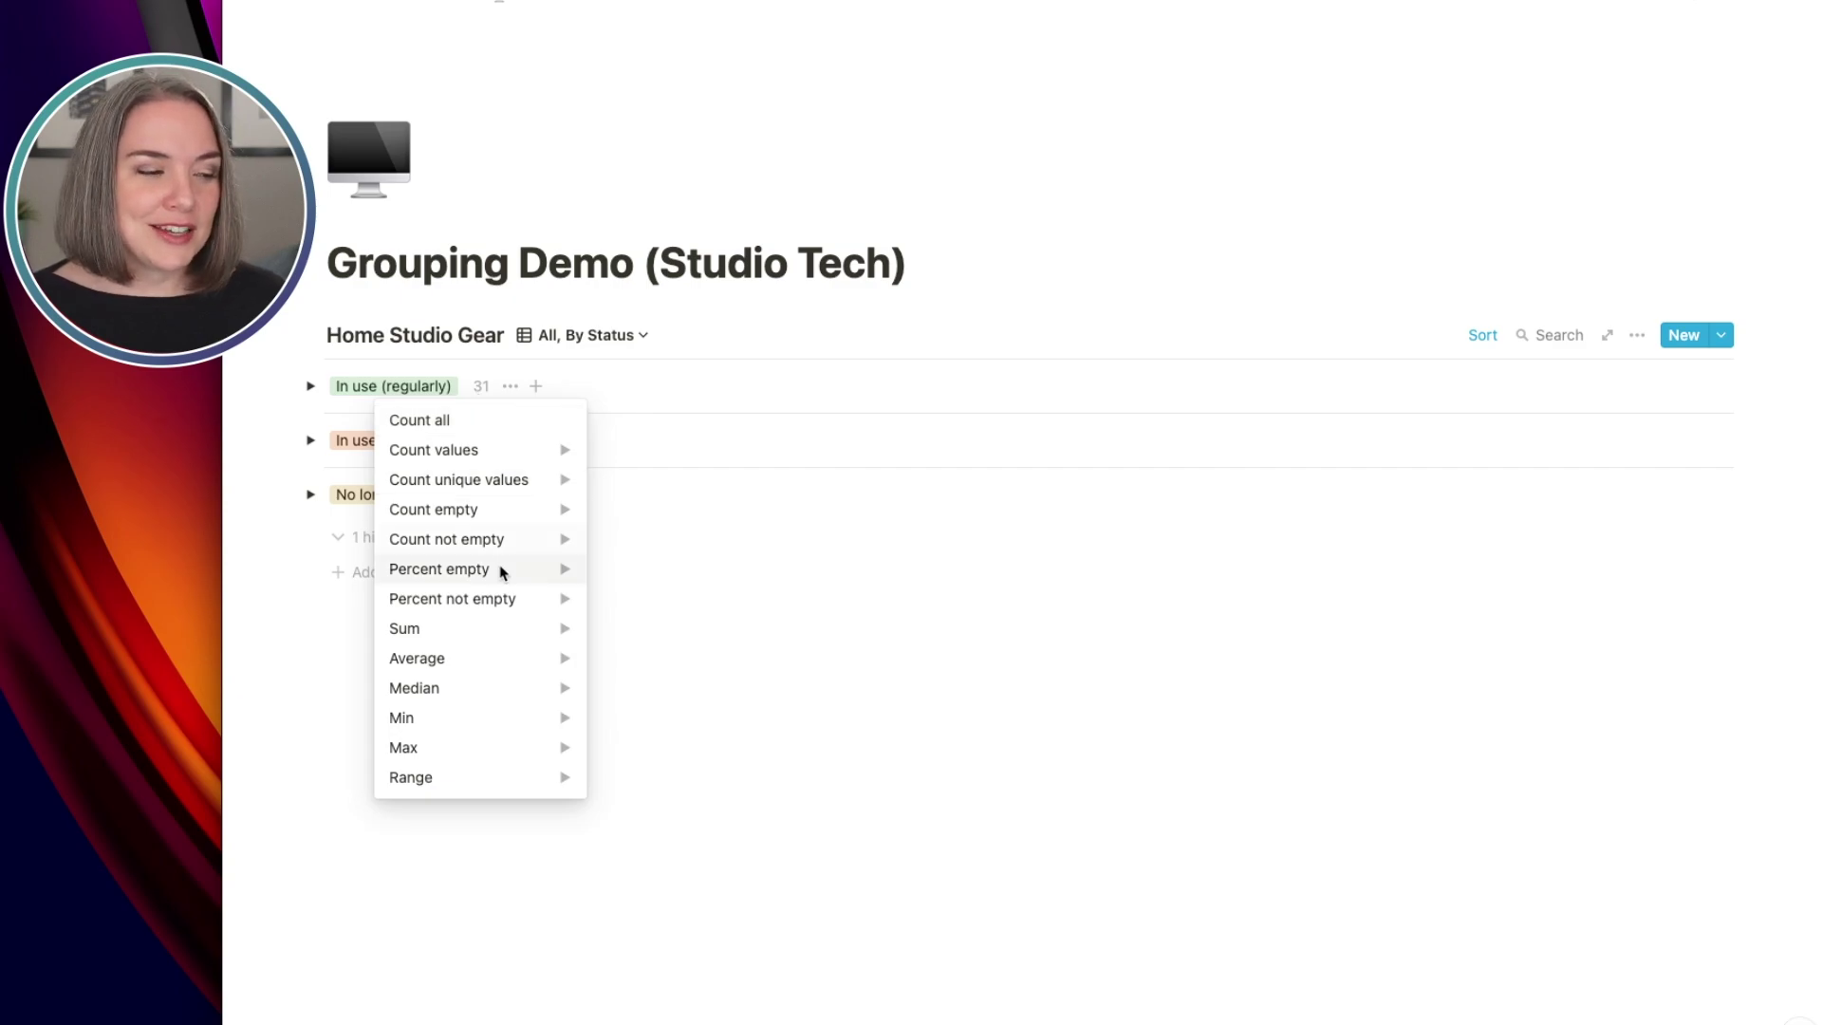
mouse_move(545, 643)
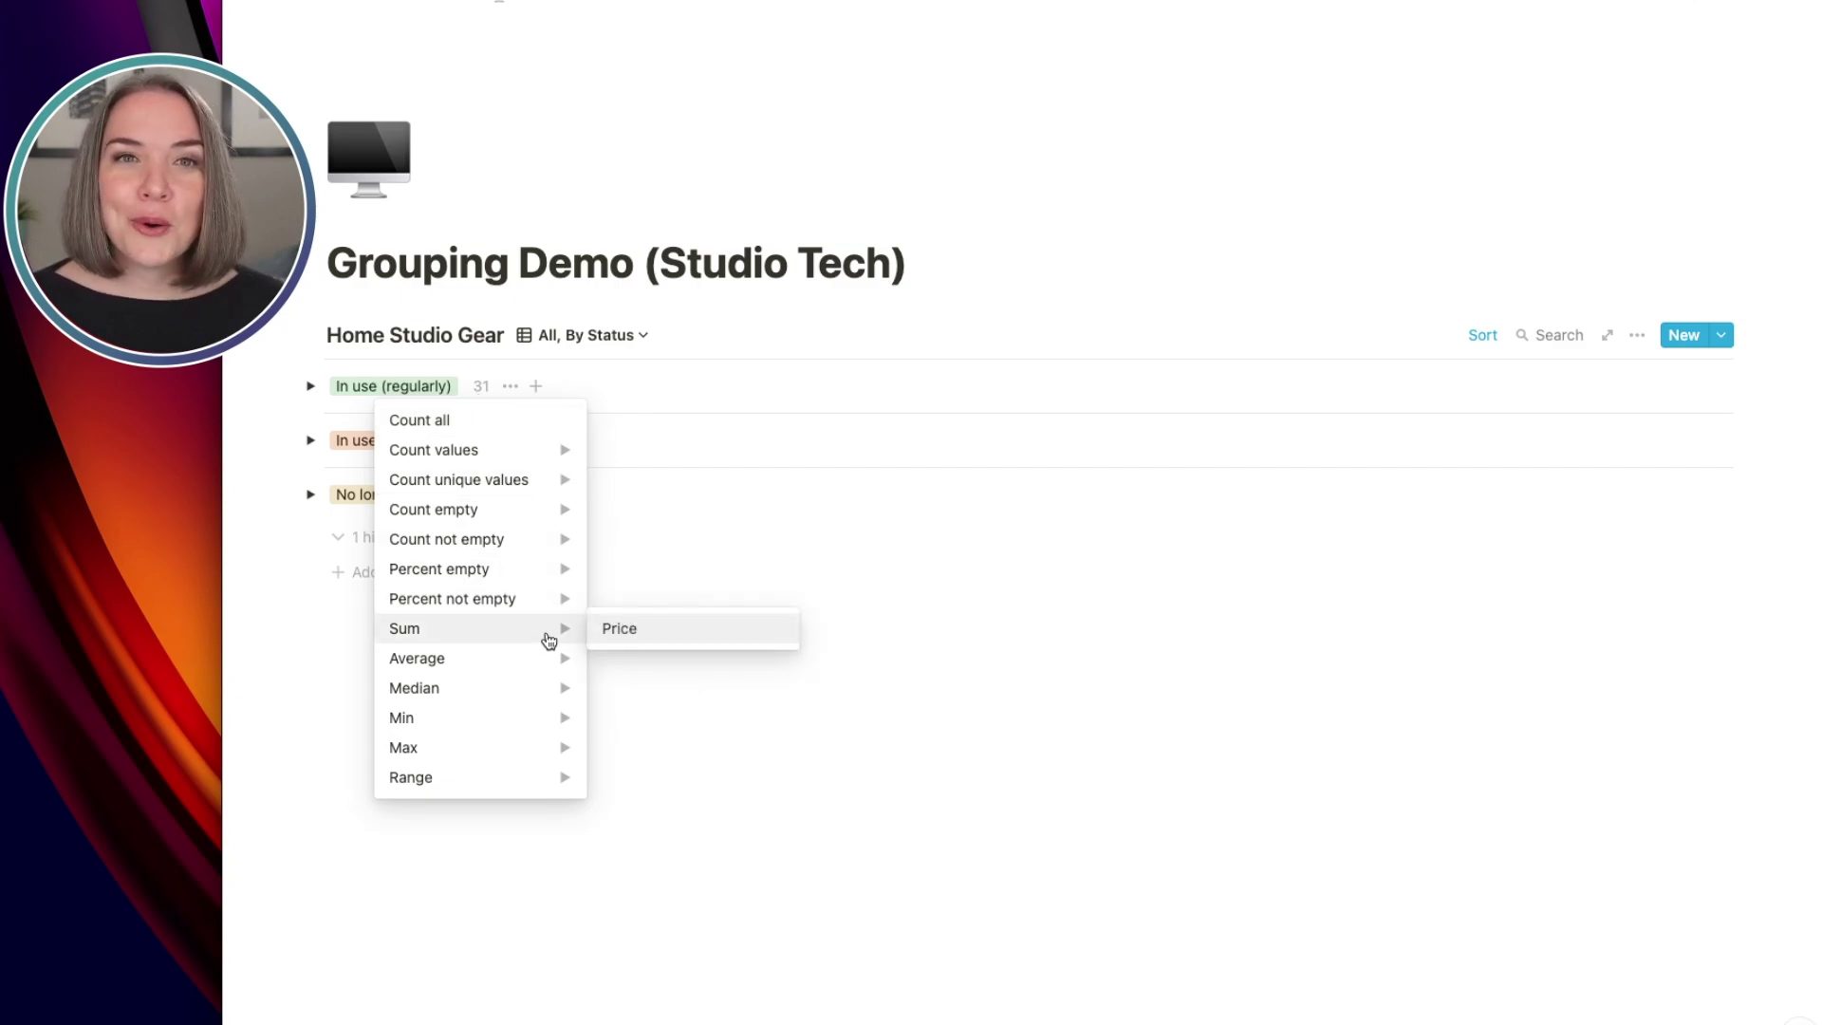
left_click(632, 642)
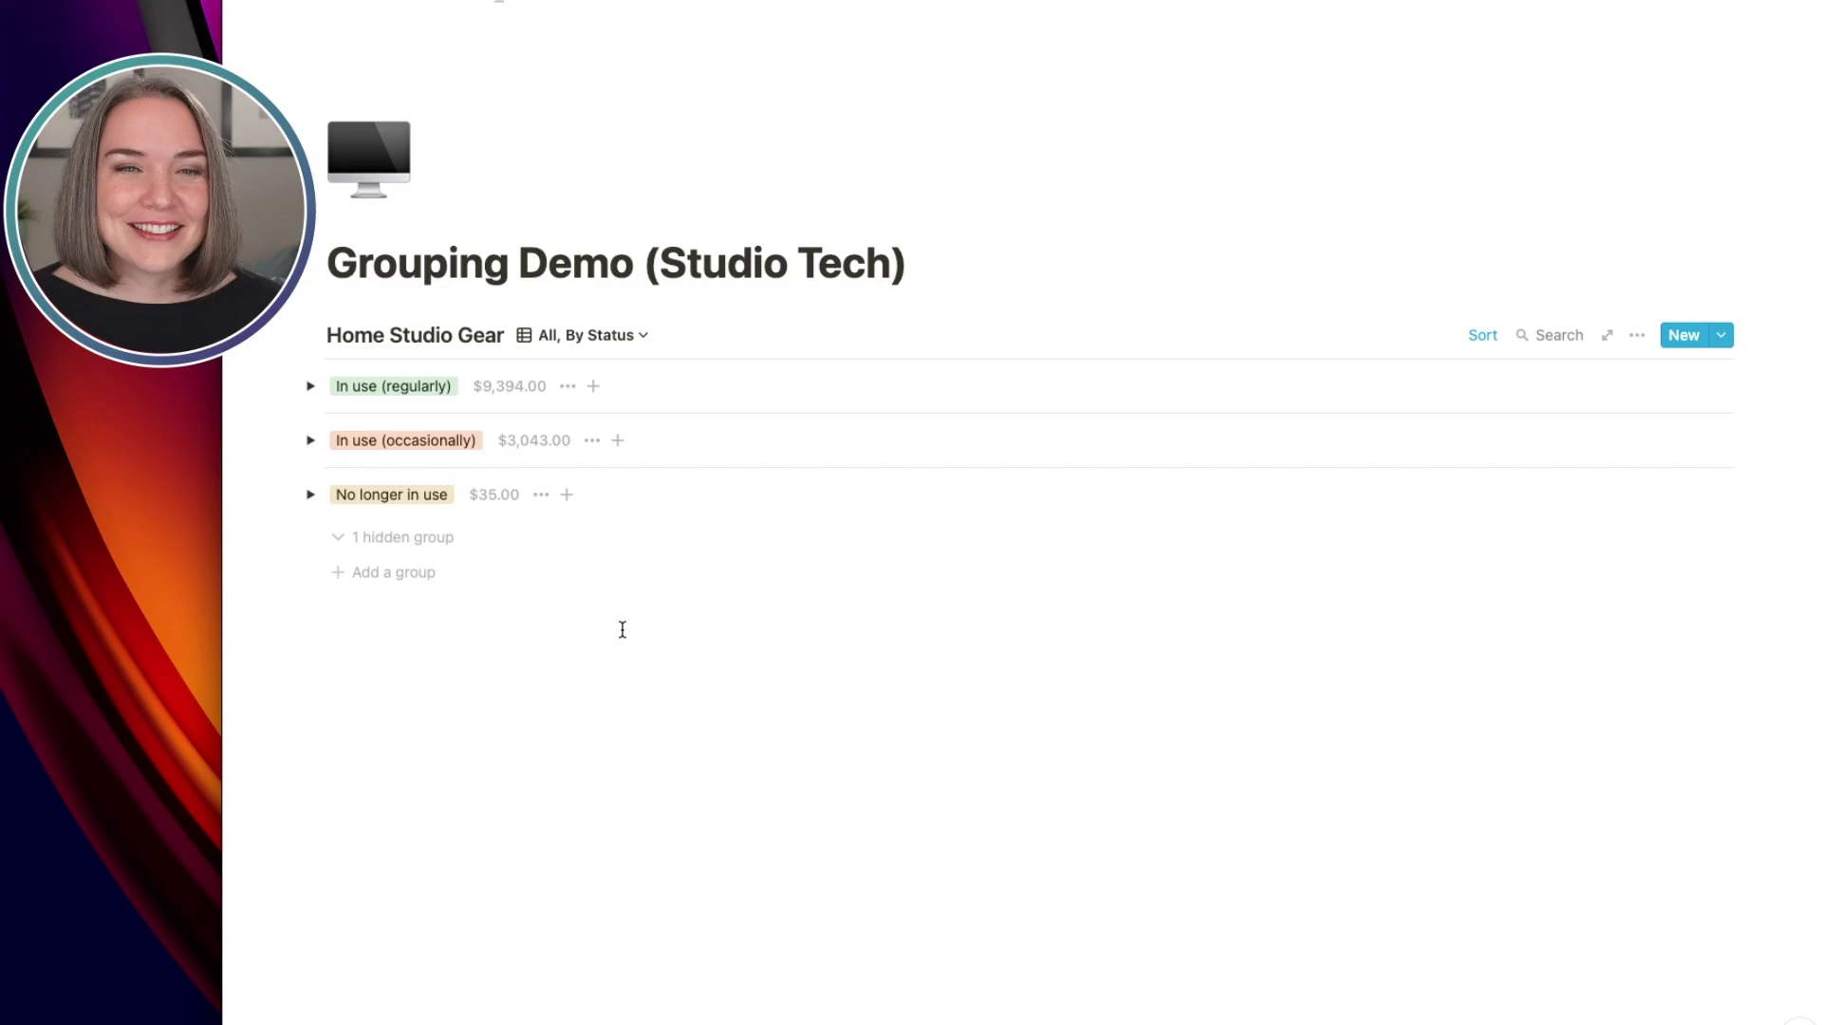
left_click(310, 387)
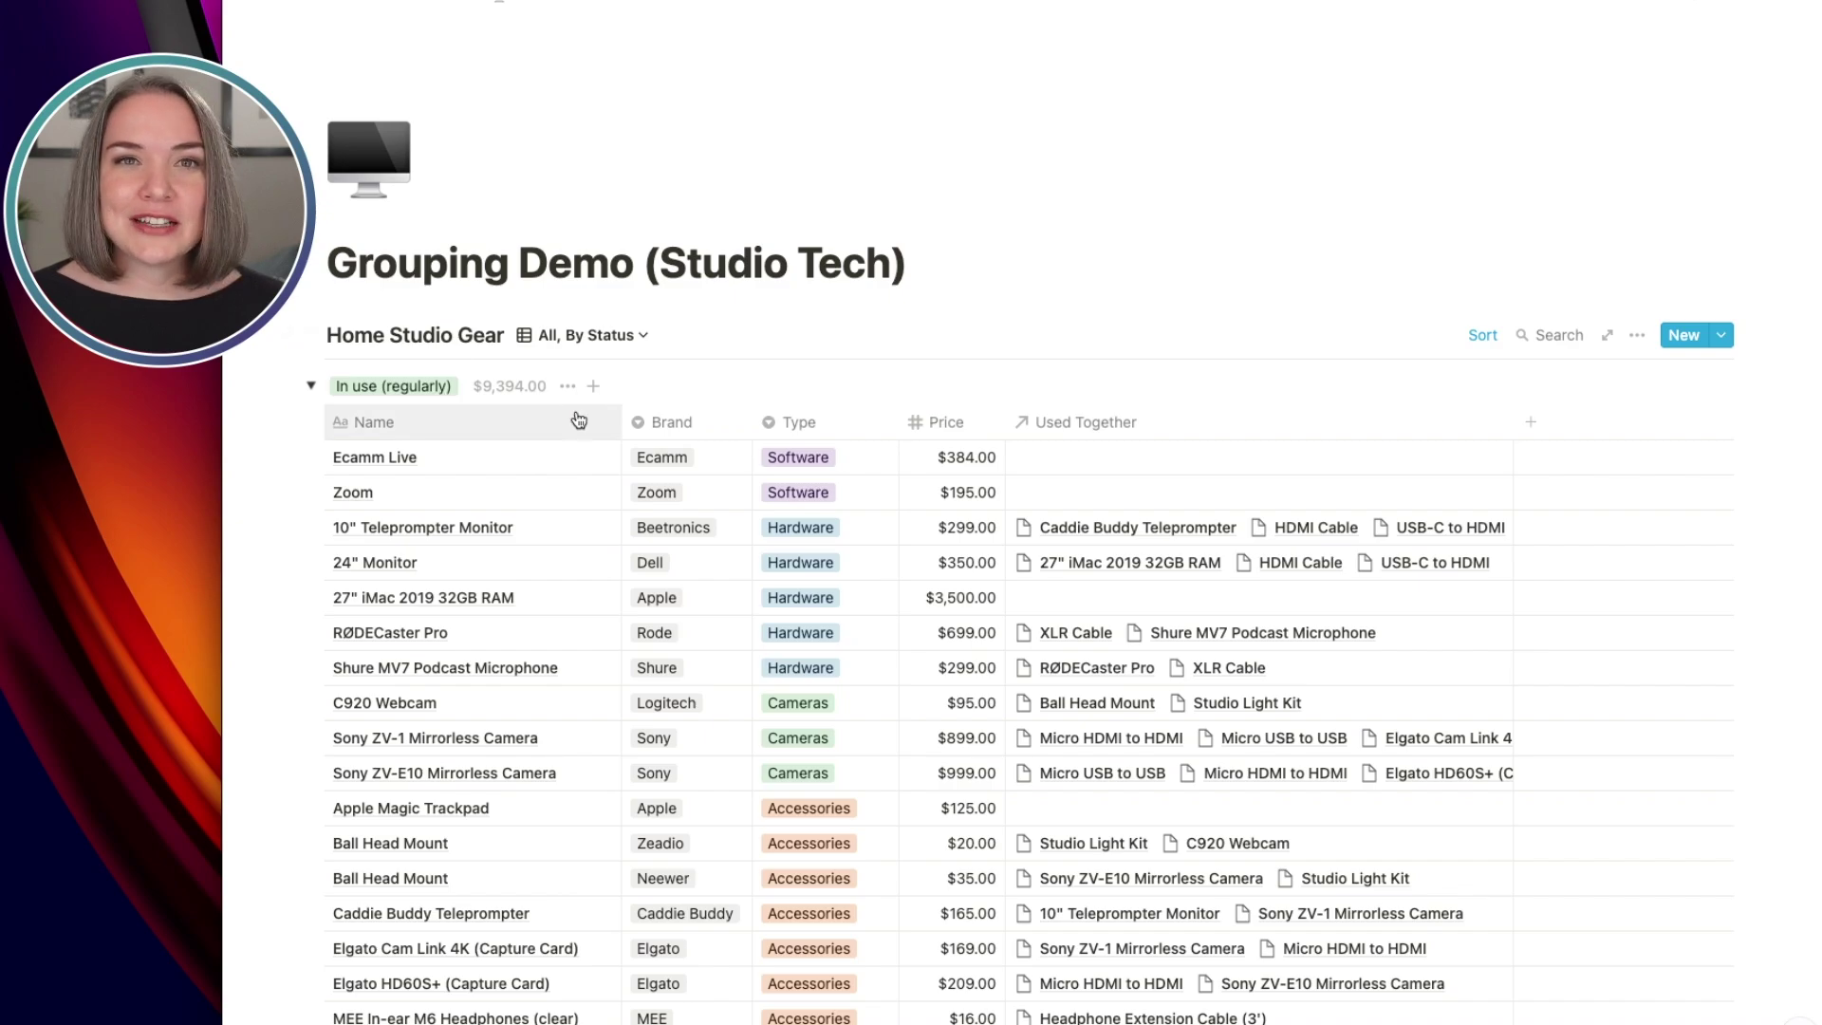
Switch to the All, By Type view and look through the Software and Hardware groups.
left_click(310, 386)
left_click(595, 342)
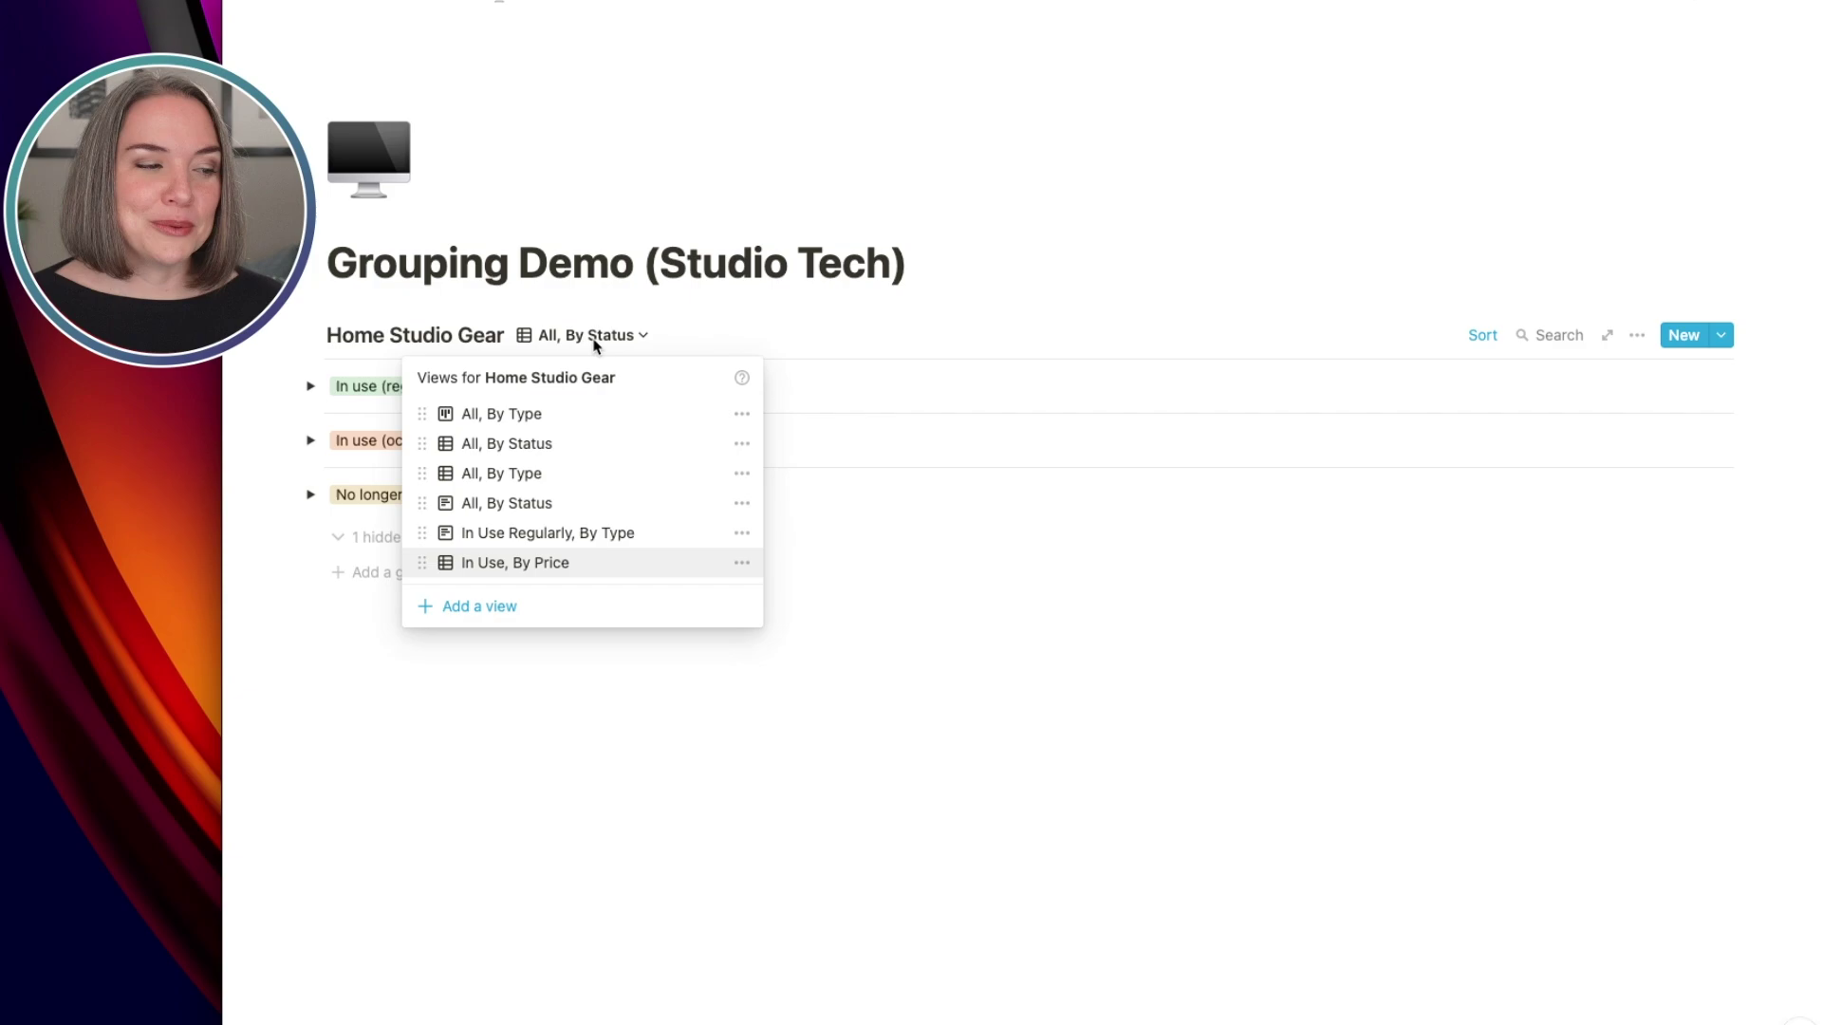
left_click(596, 472)
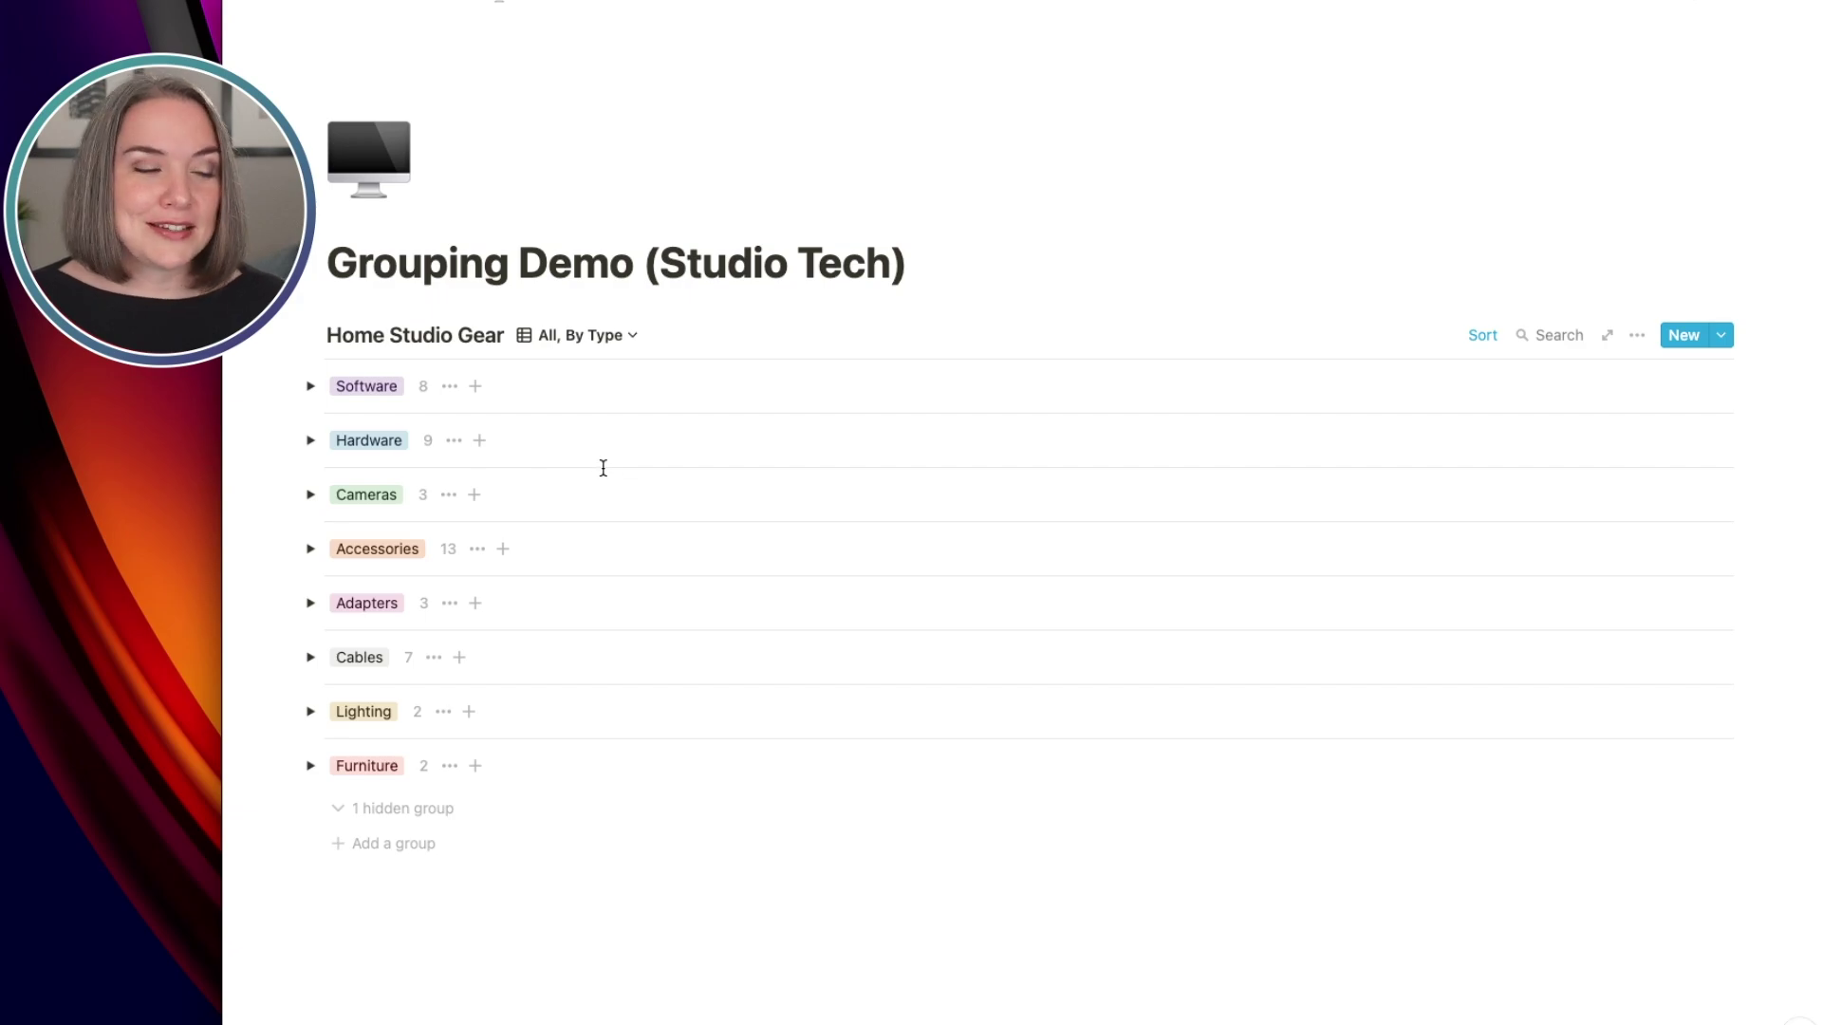
left_click(310, 387)
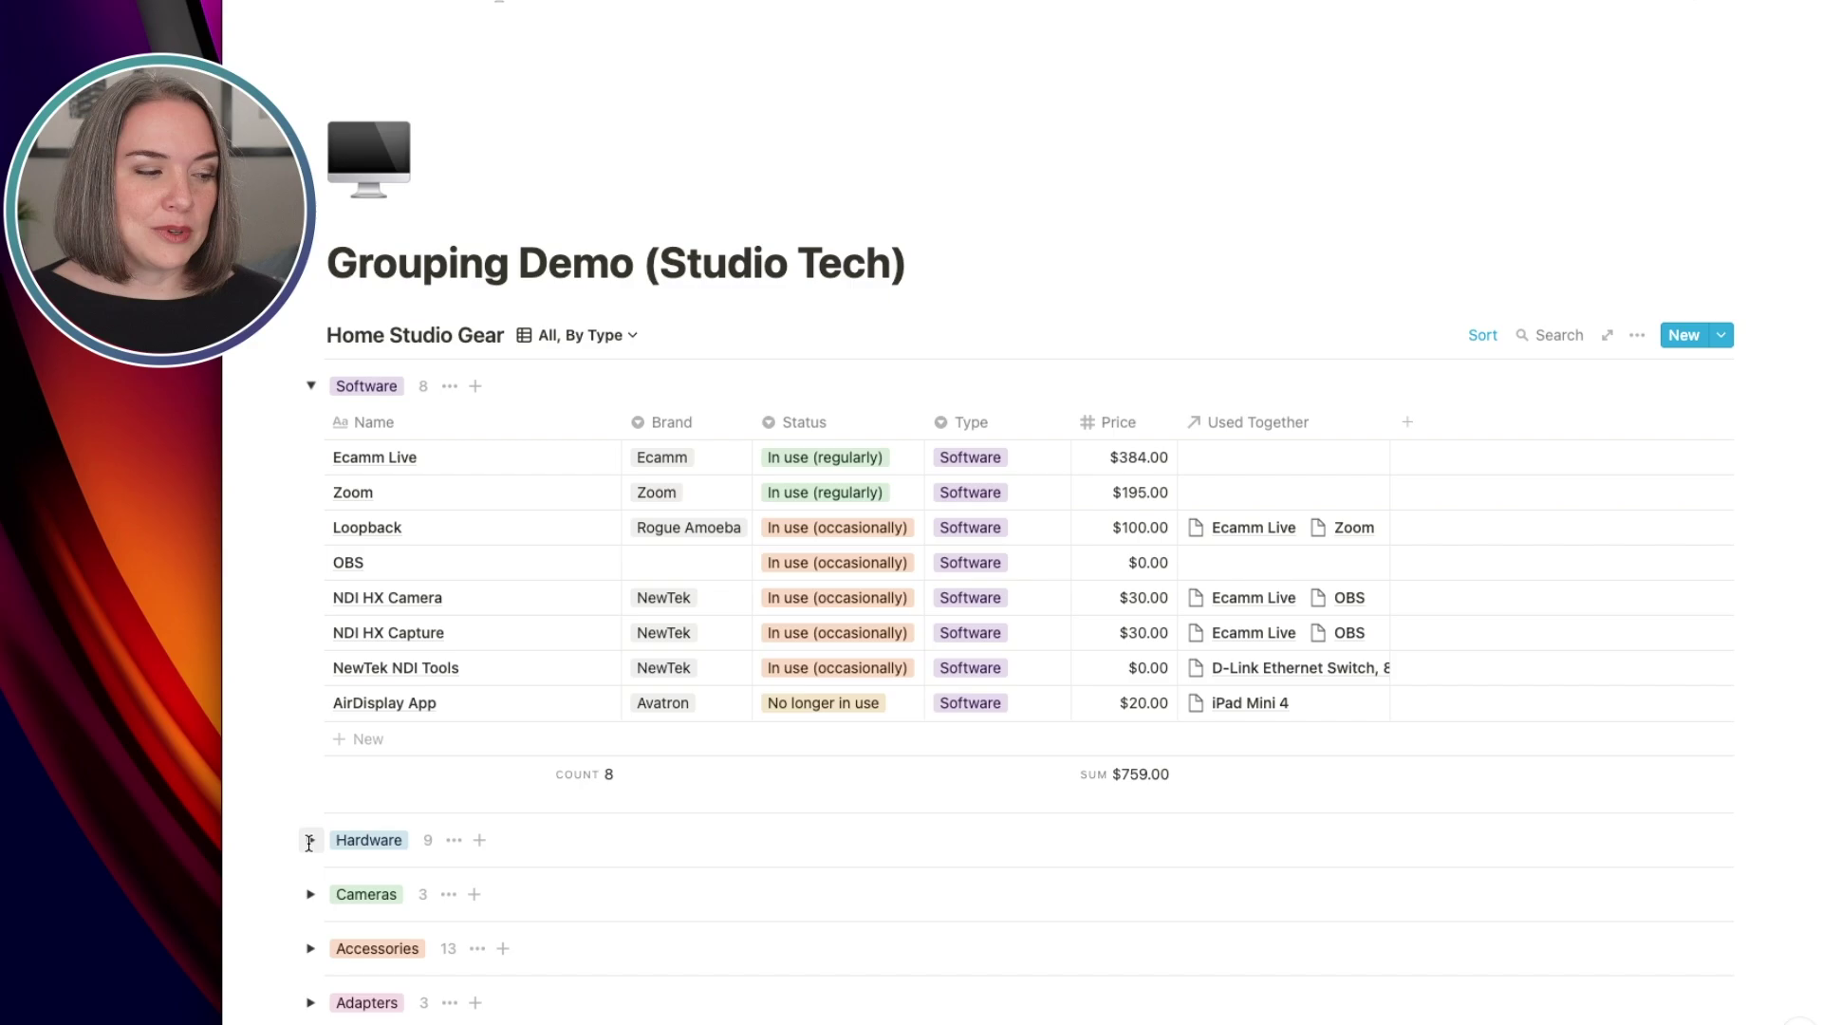
left_click(309, 841)
scroll(343, 609, "down", 5)
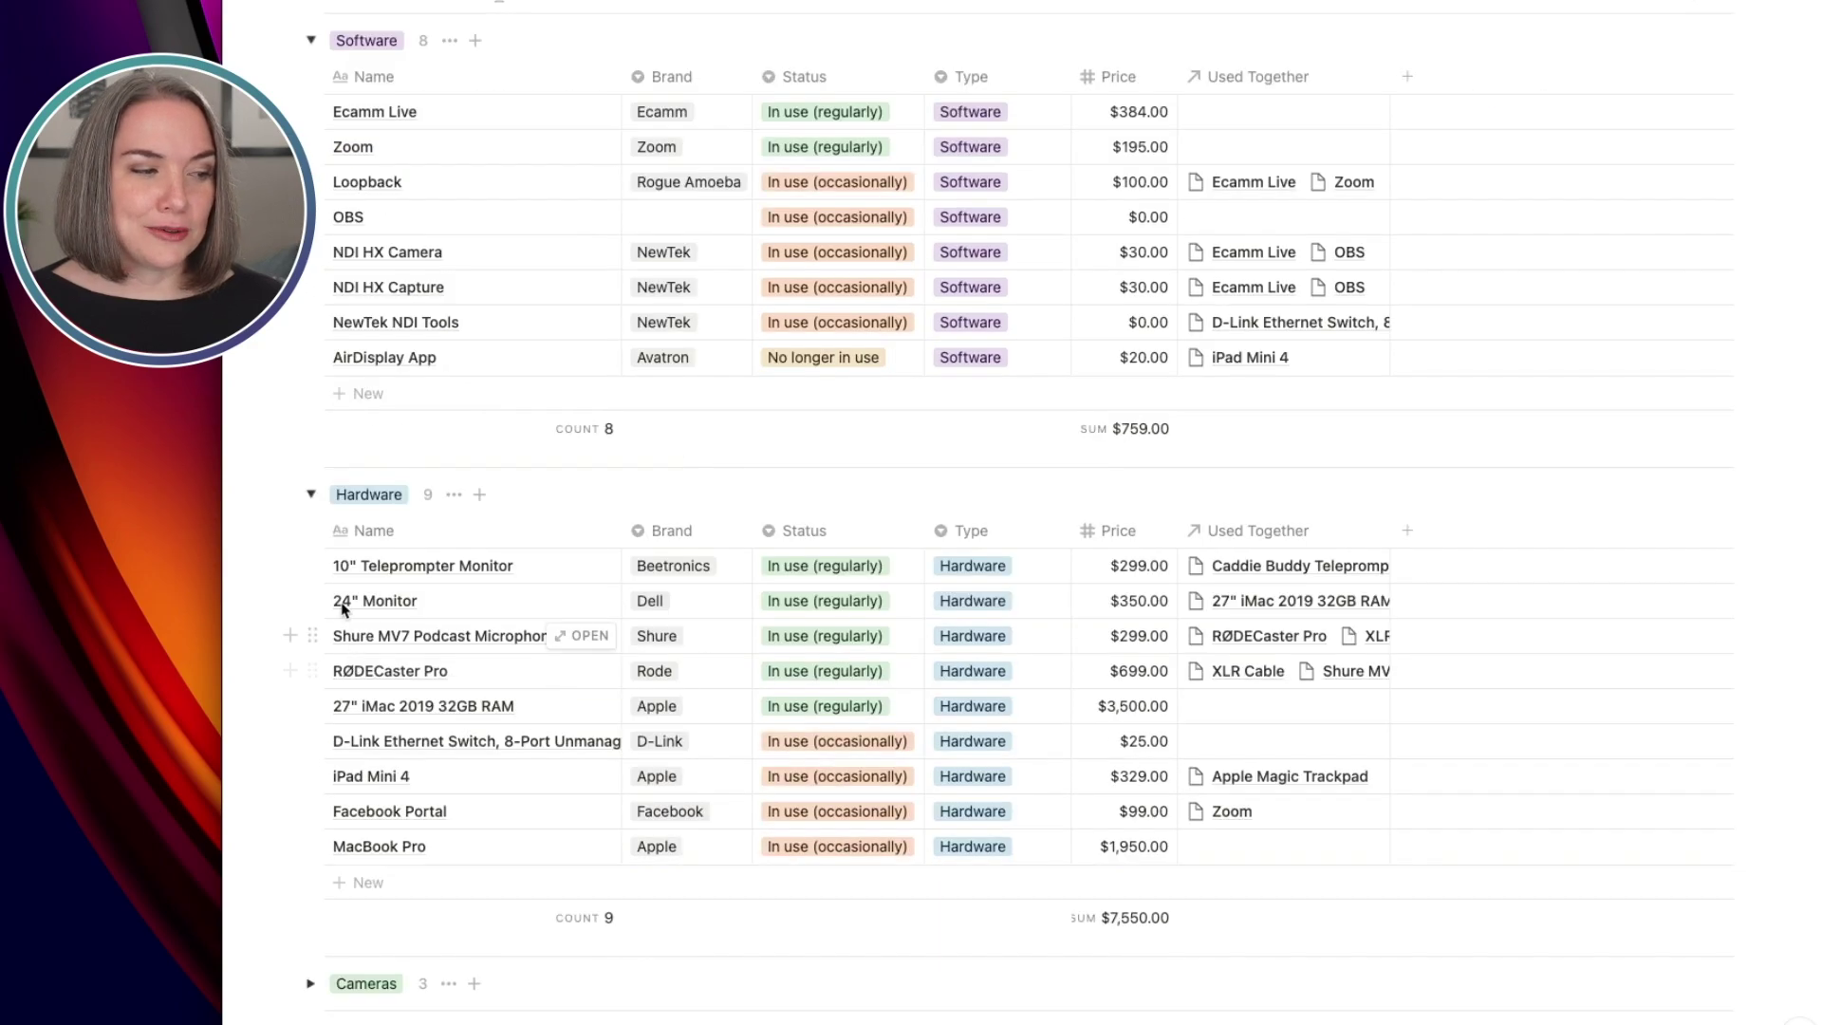
left_click(310, 494)
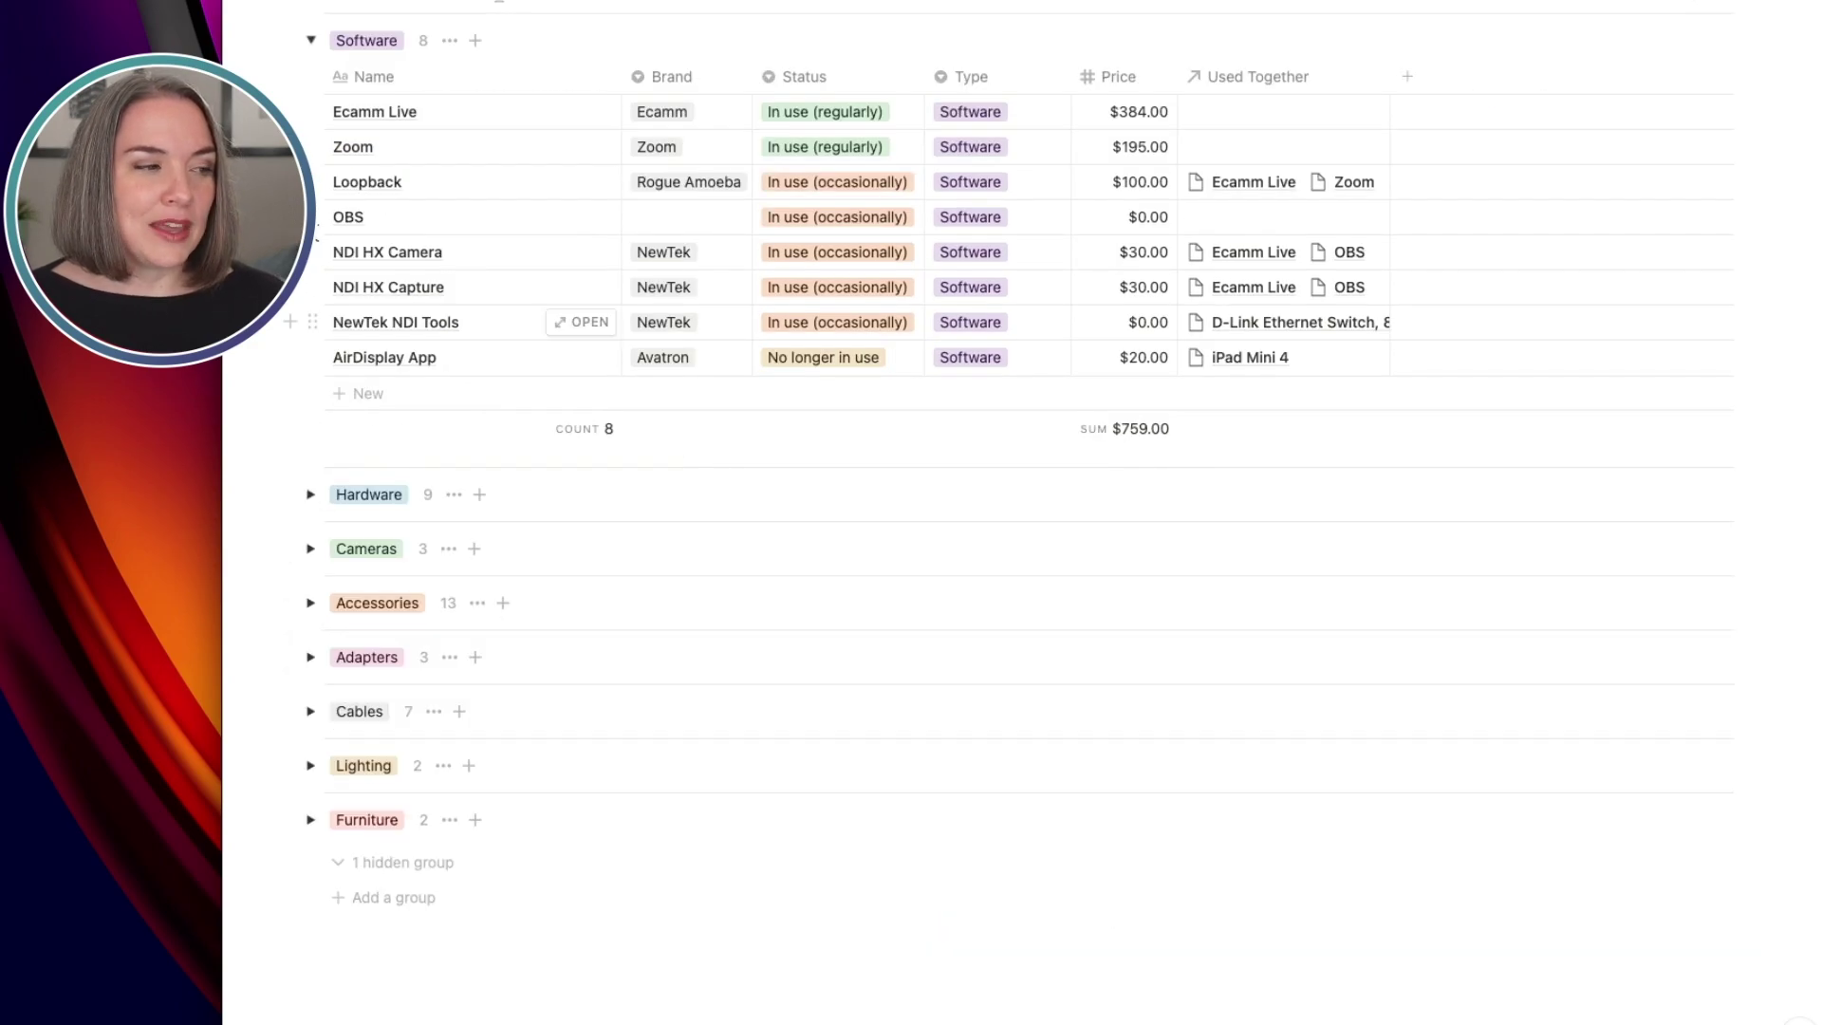
left_click(311, 45)
Make Type group headers sum Price, then expand Accessories ($1,595.00).
left_click(422, 266)
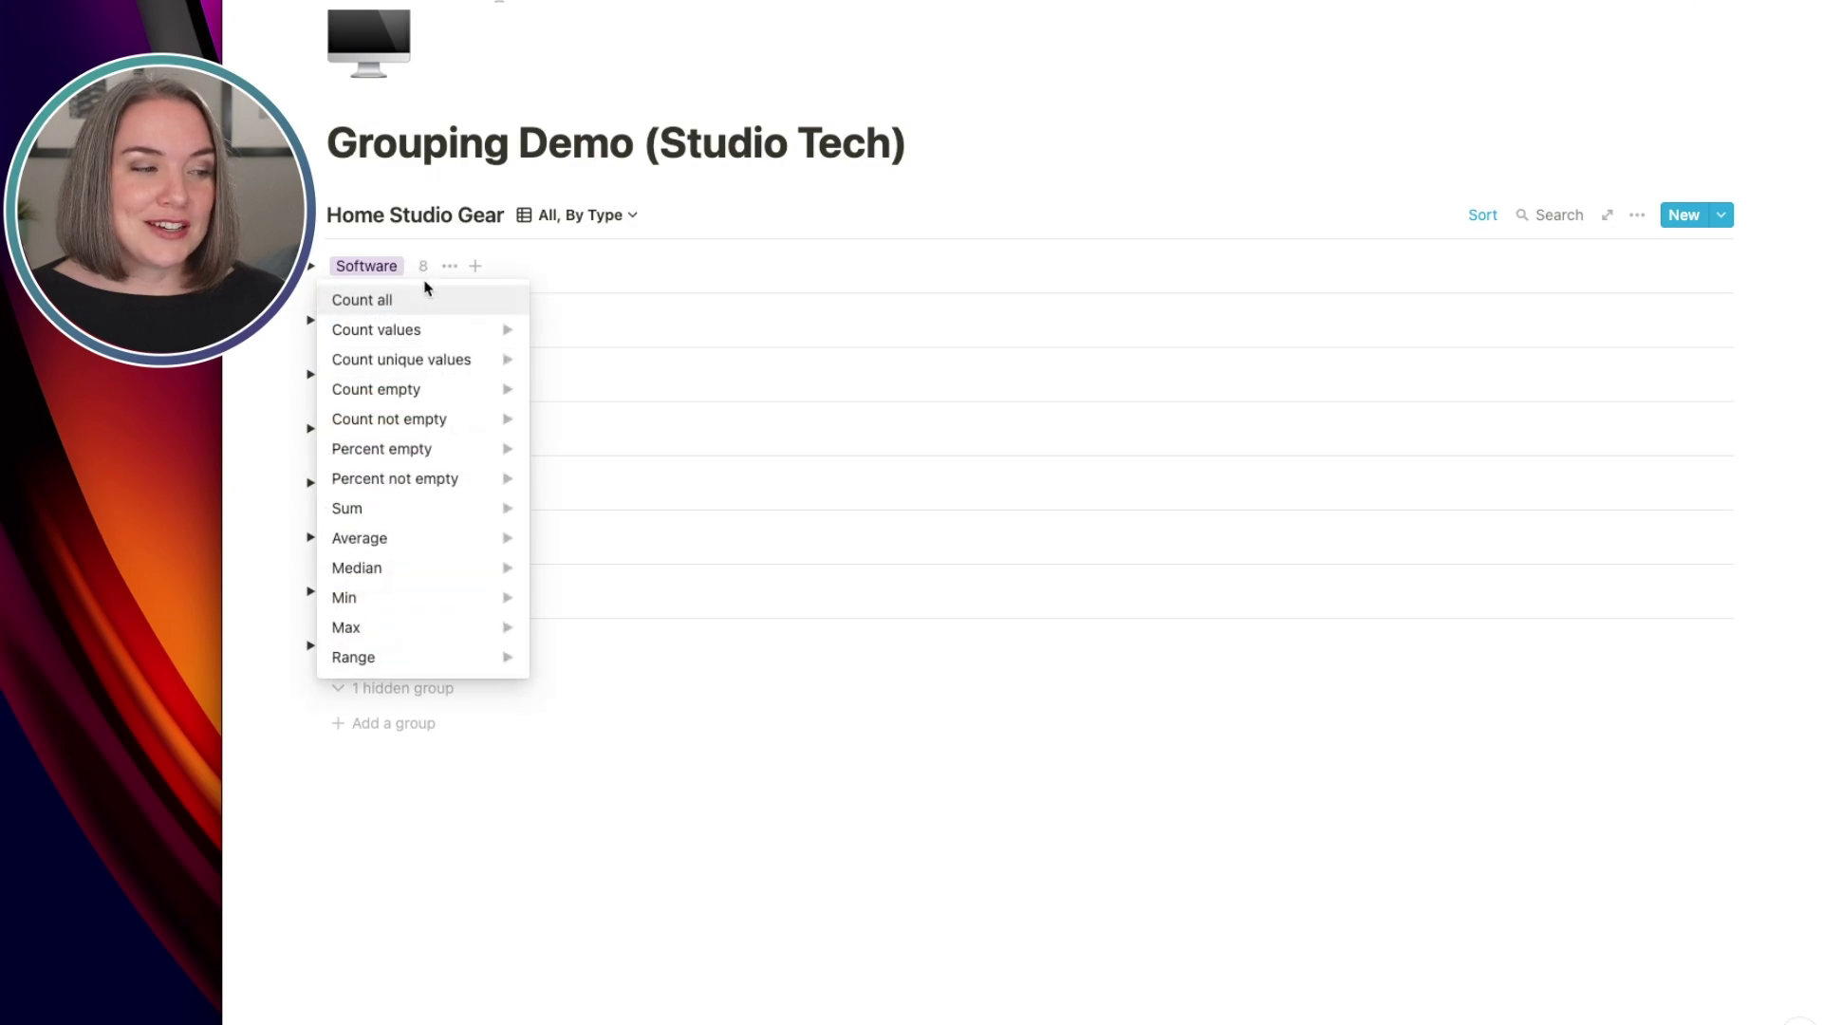
mouse_move(459, 511)
left_click(567, 512)
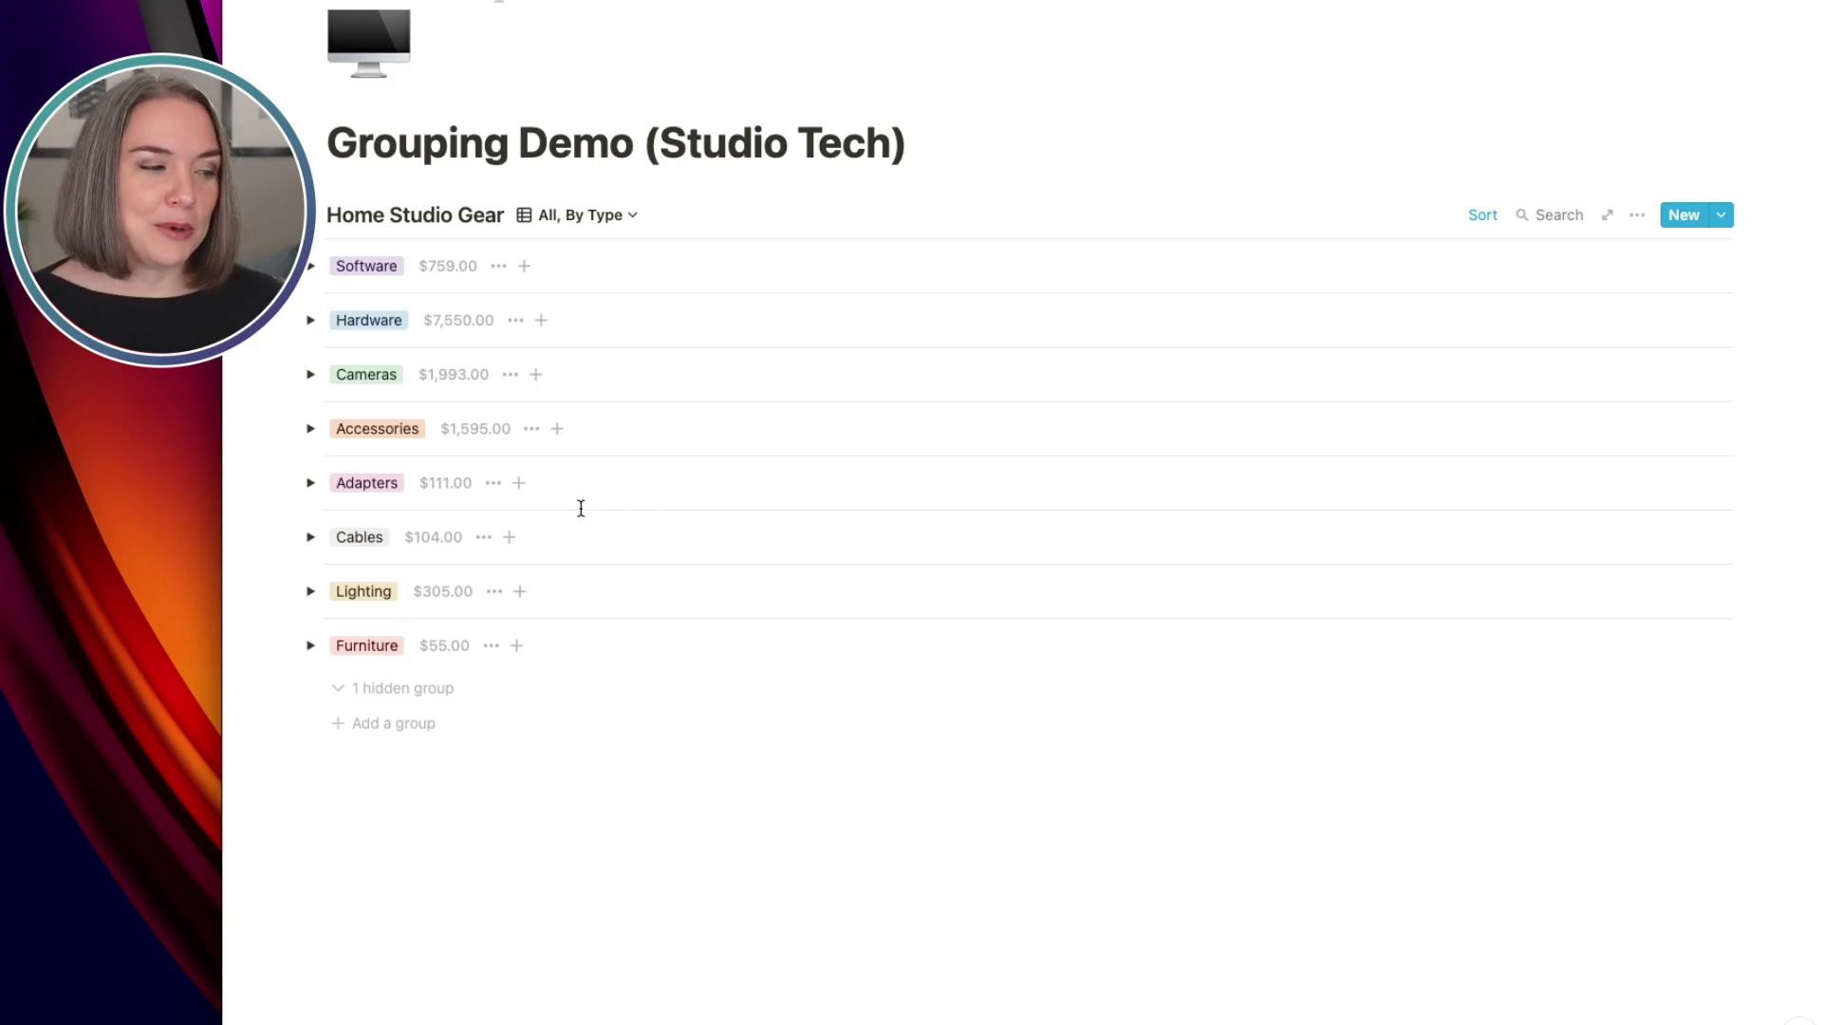
left_click(310, 428)
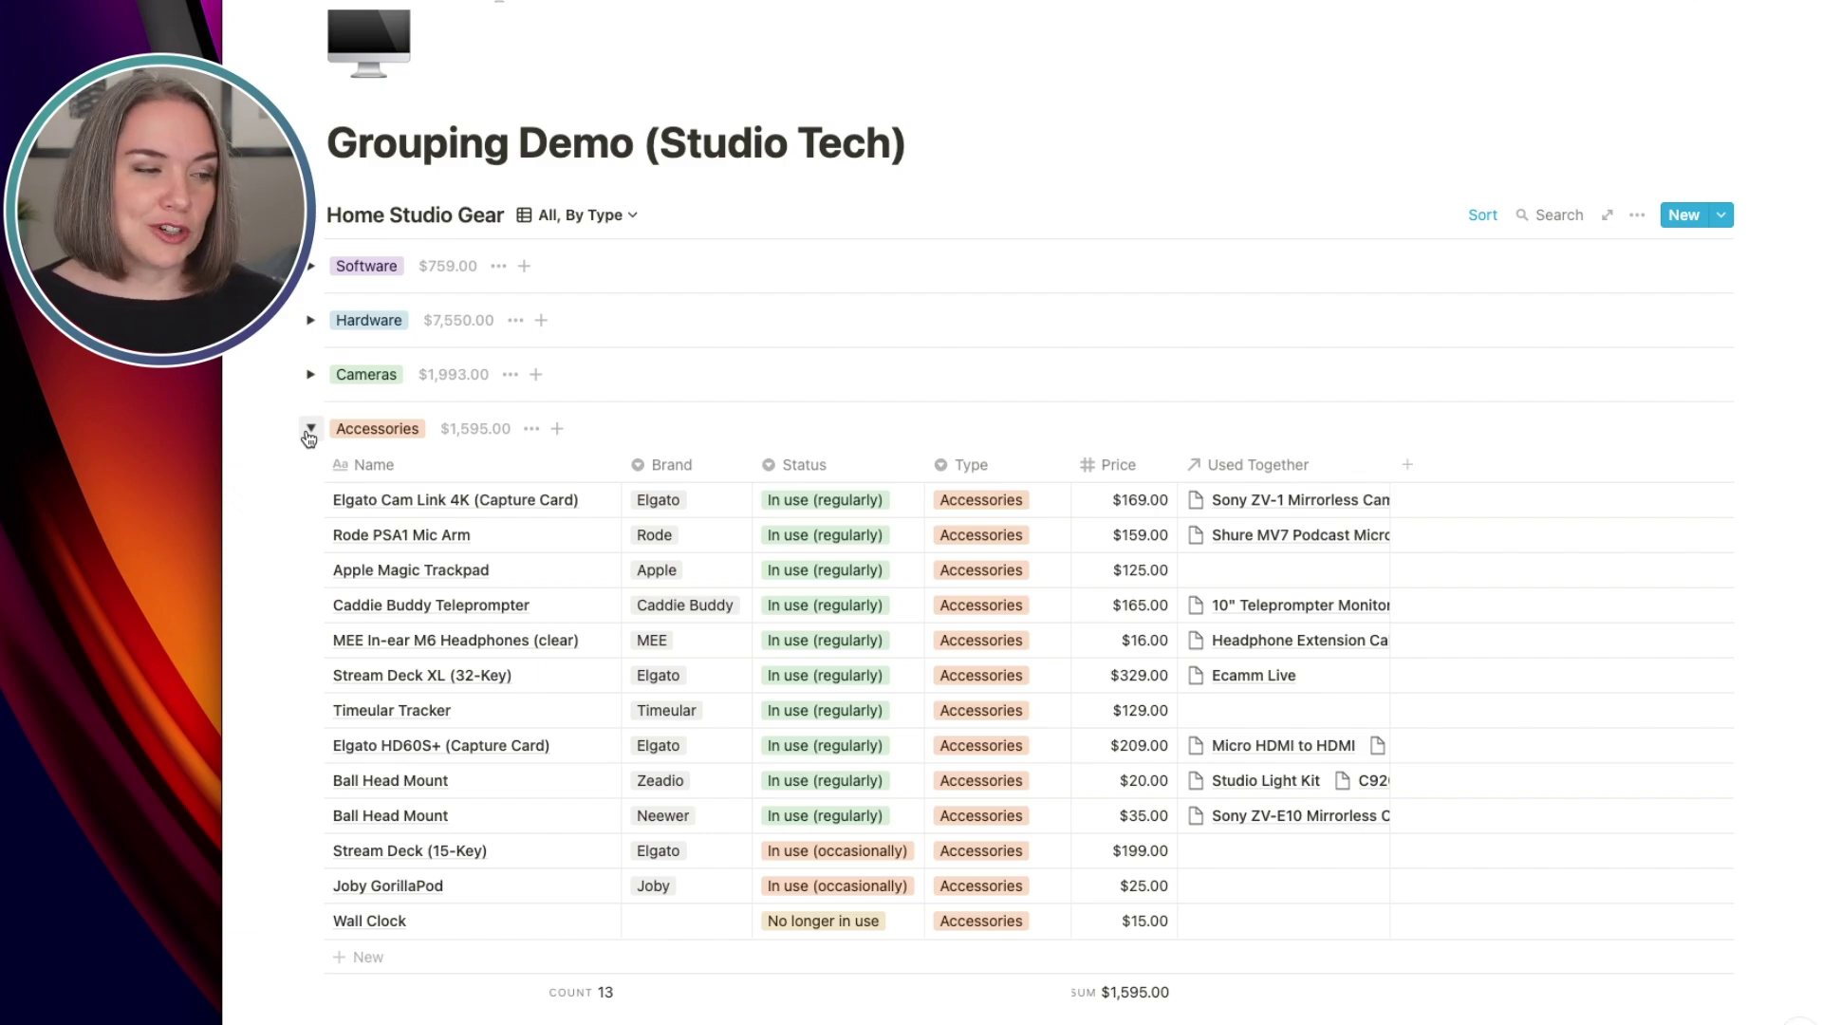
Add a filter so All, By Type shows only items with Status In use (regularly).
left_click(1638, 216)
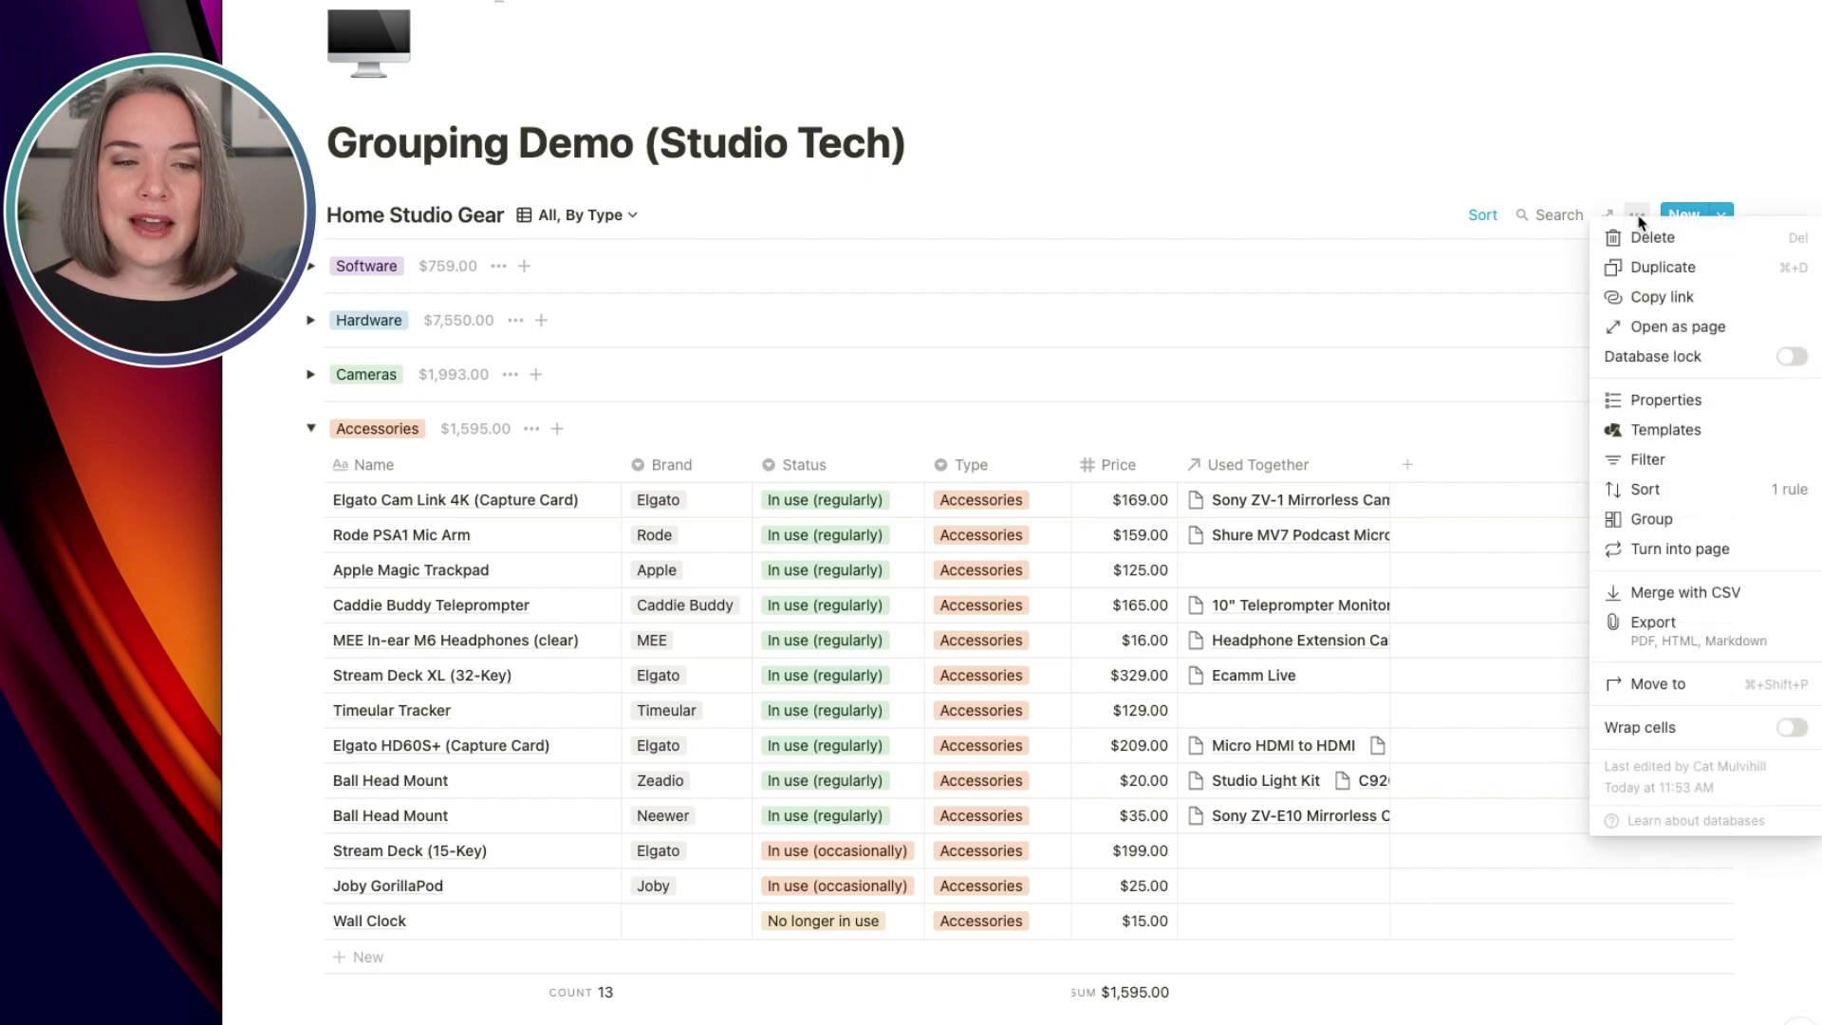
left_click(1647, 459)
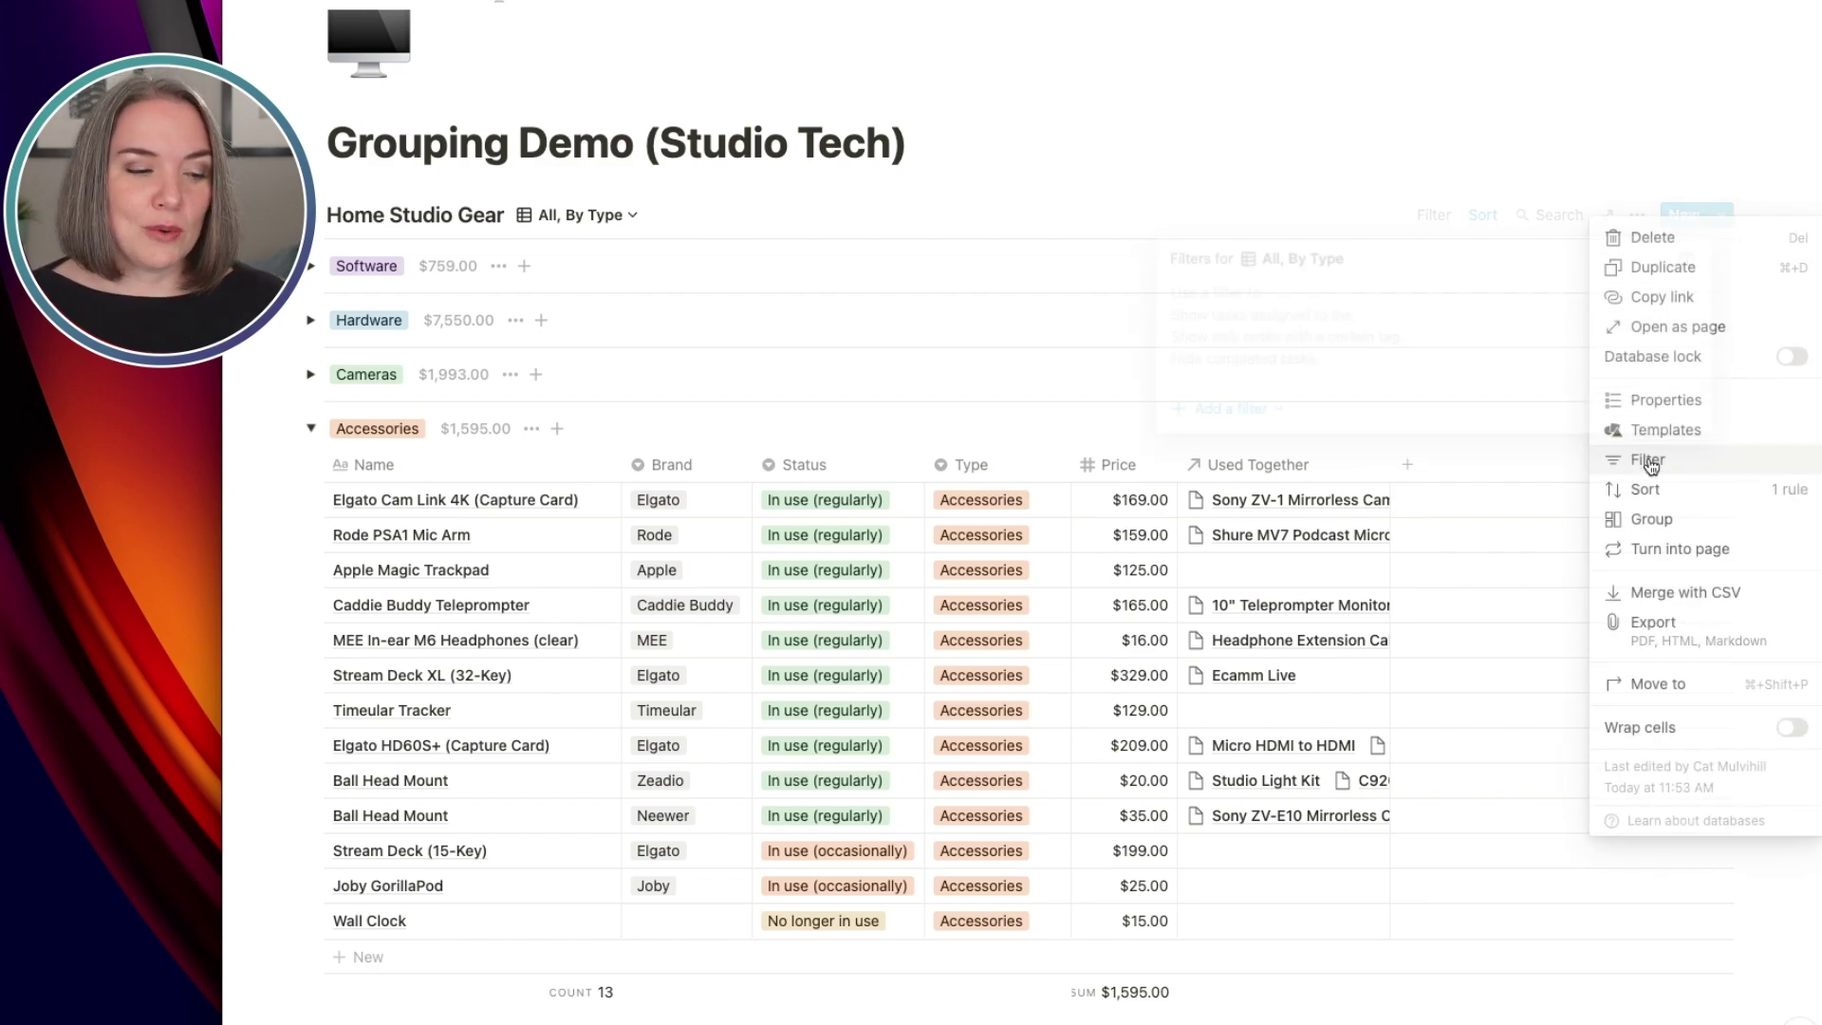
left_click(1268, 418)
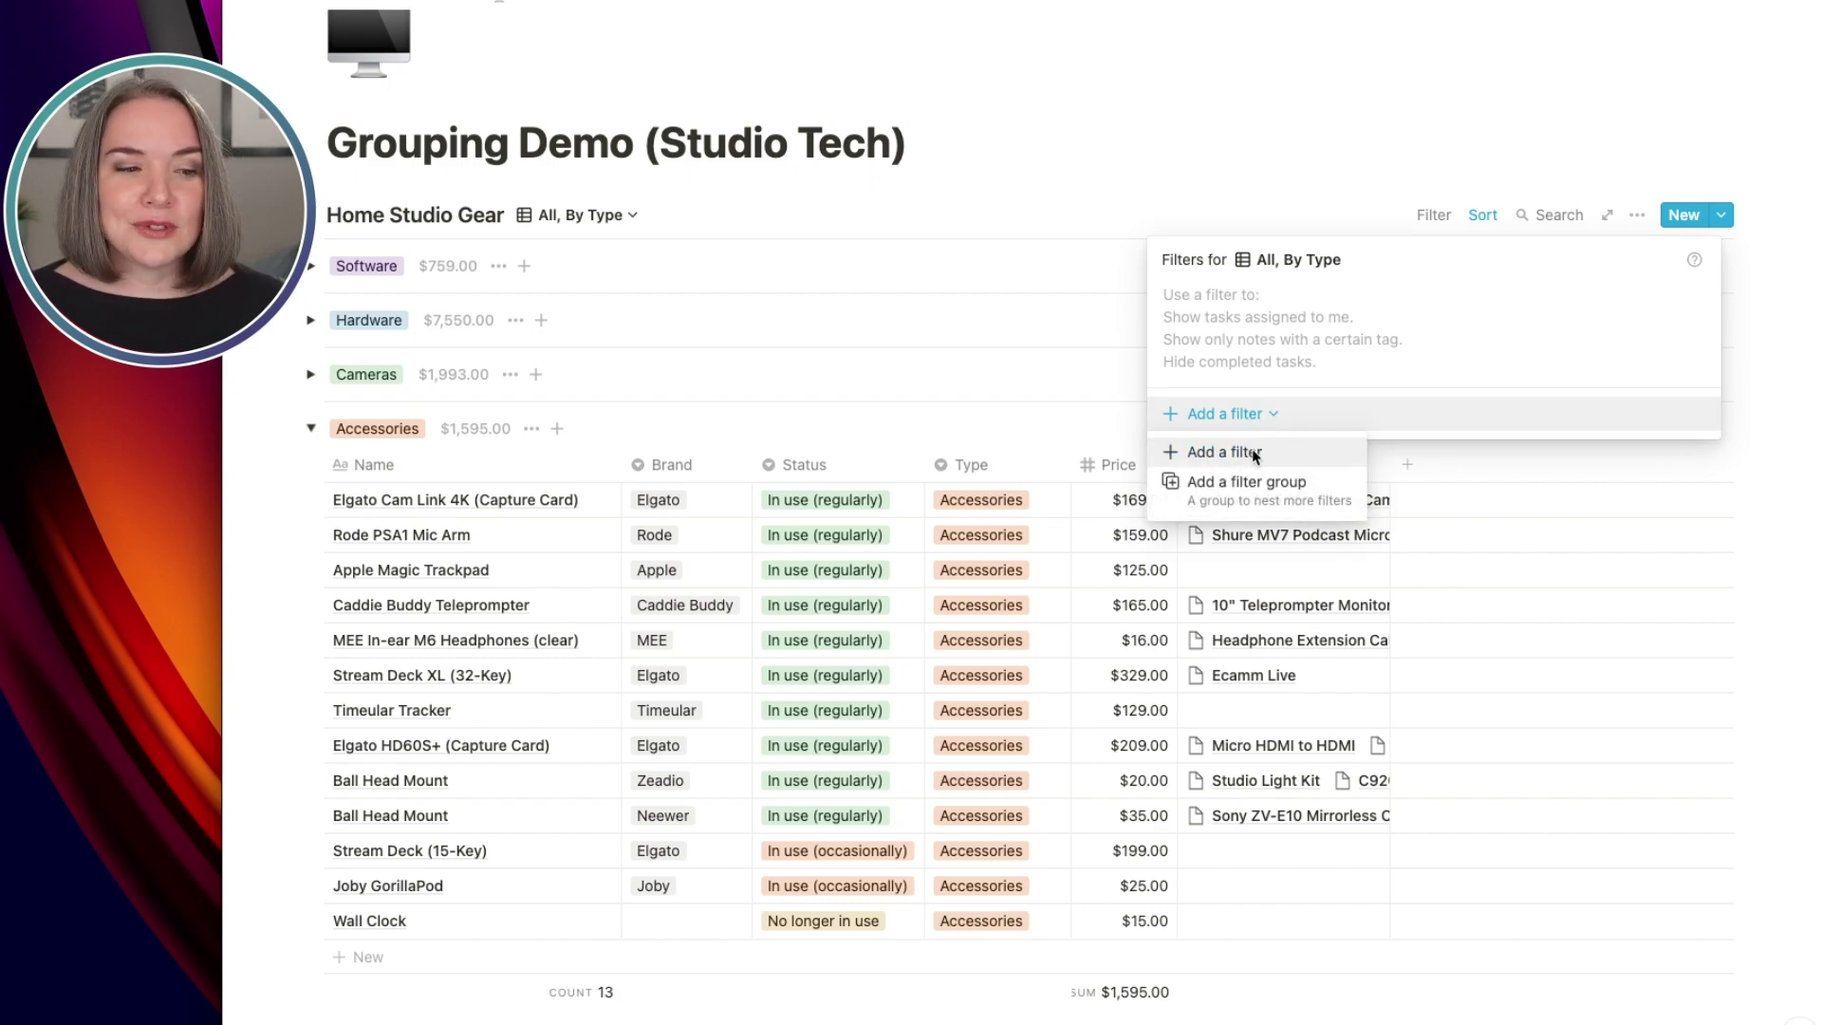
left_click(1255, 454)
left_click(1292, 306)
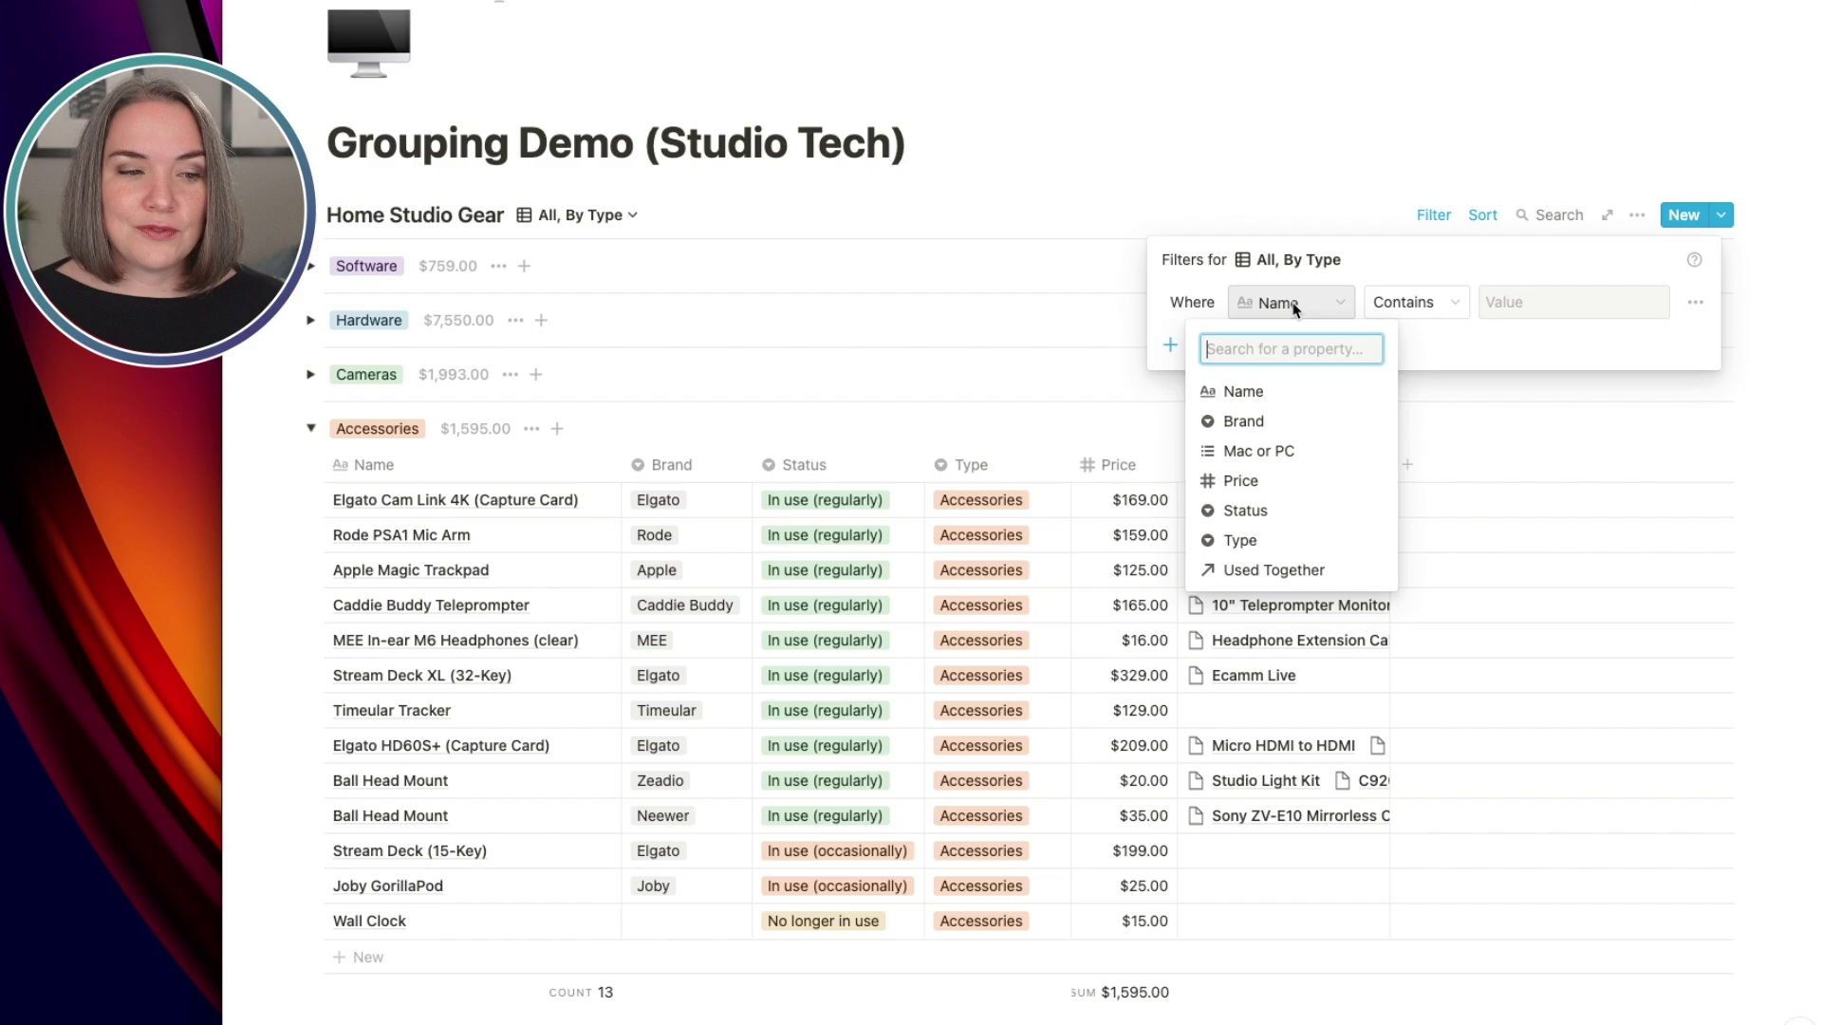
left_click(1279, 511)
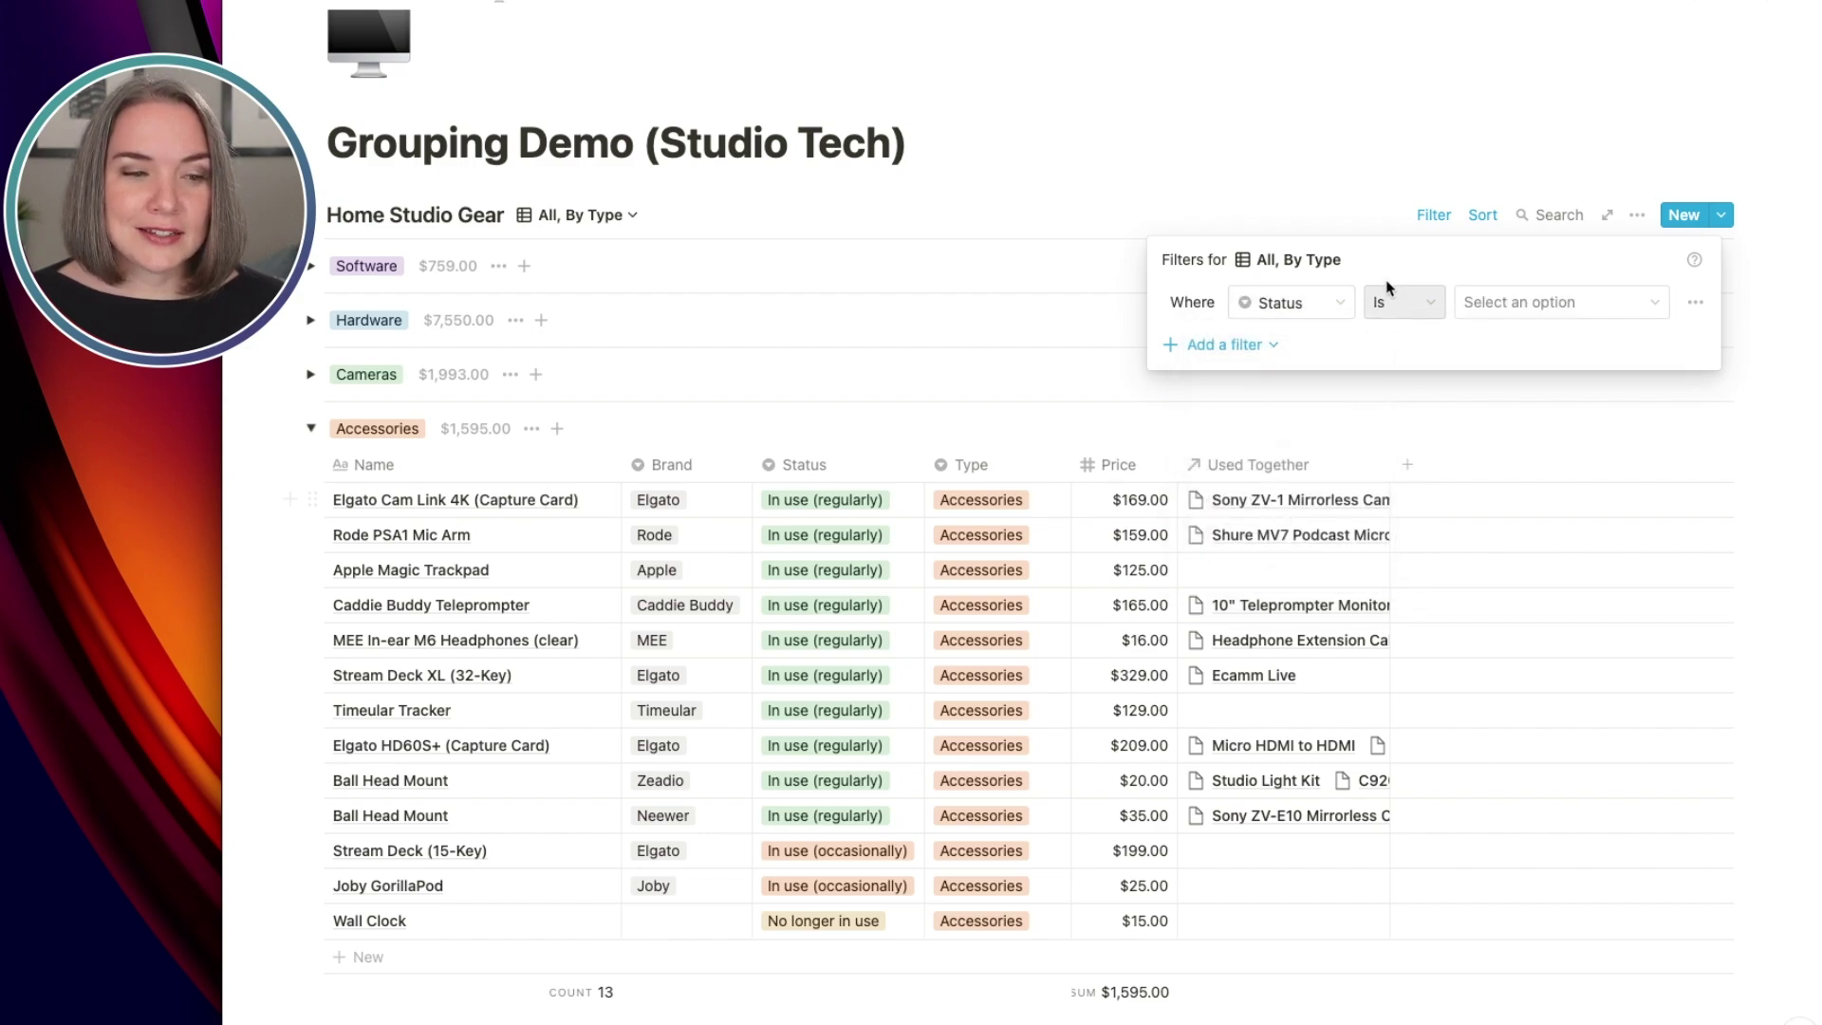
left_click(1490, 304)
left_click(1509, 422)
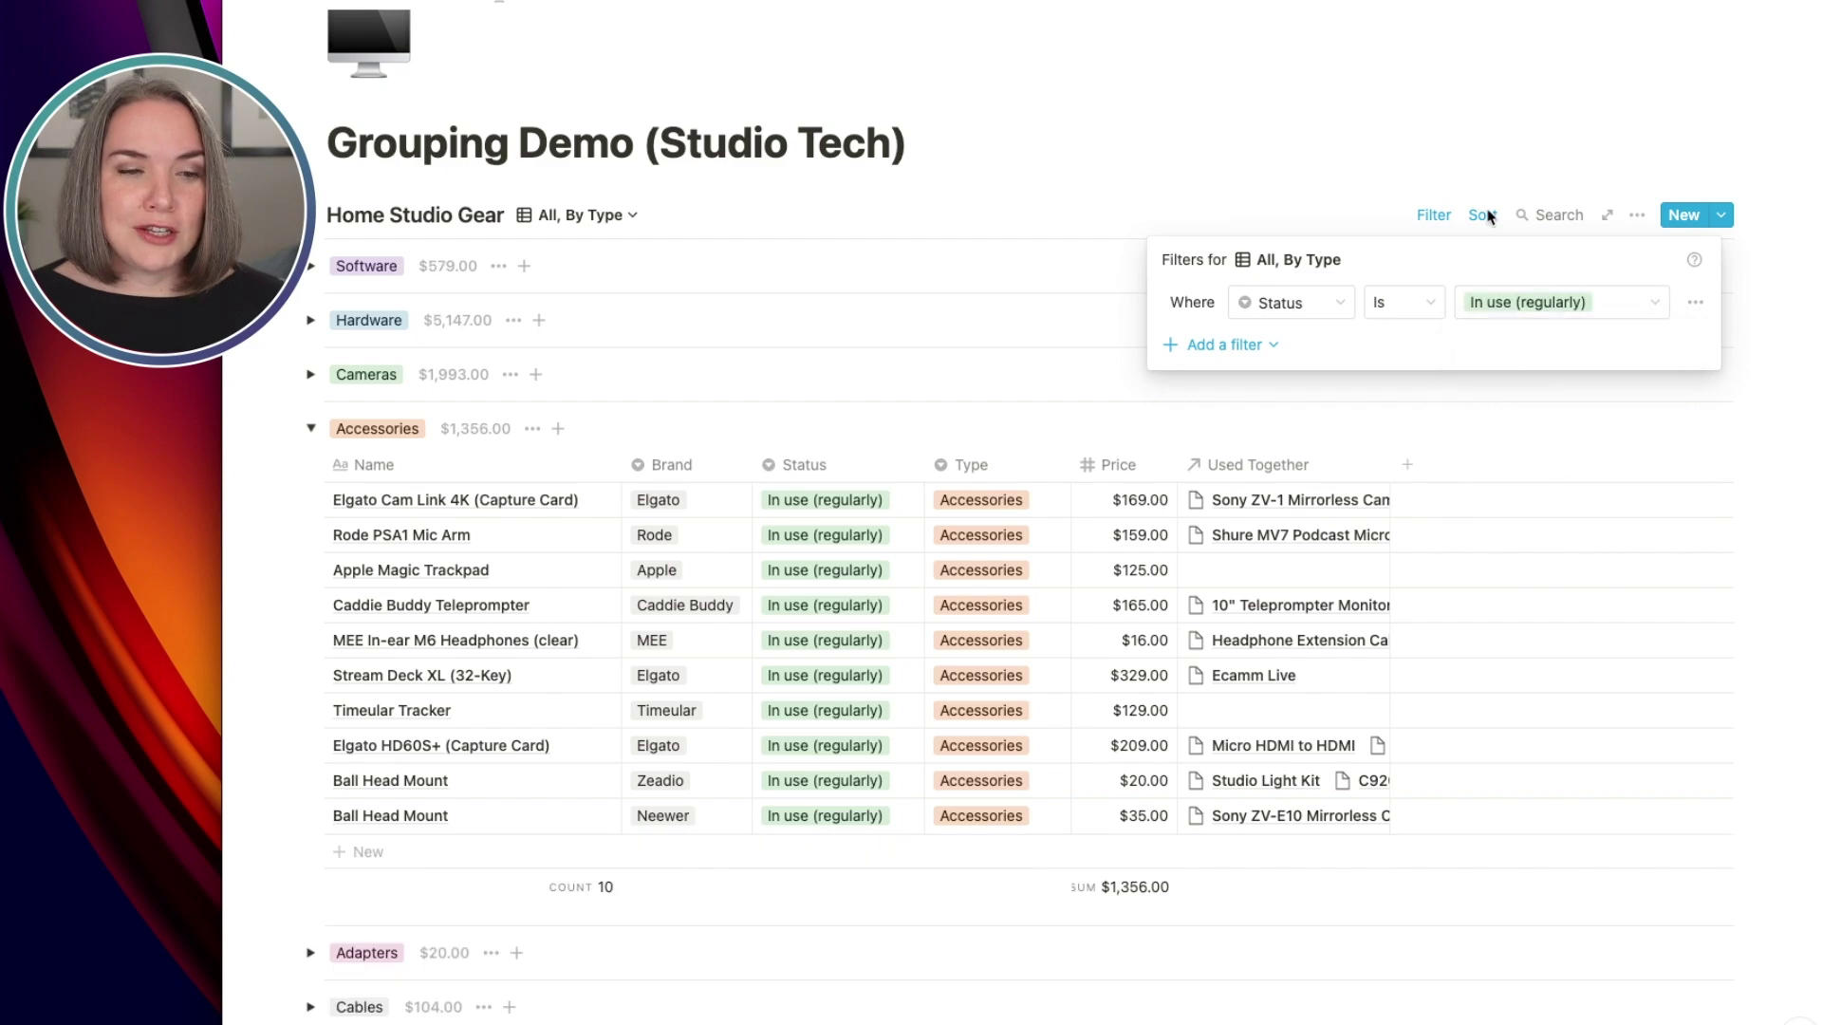
left_click(1422, 163)
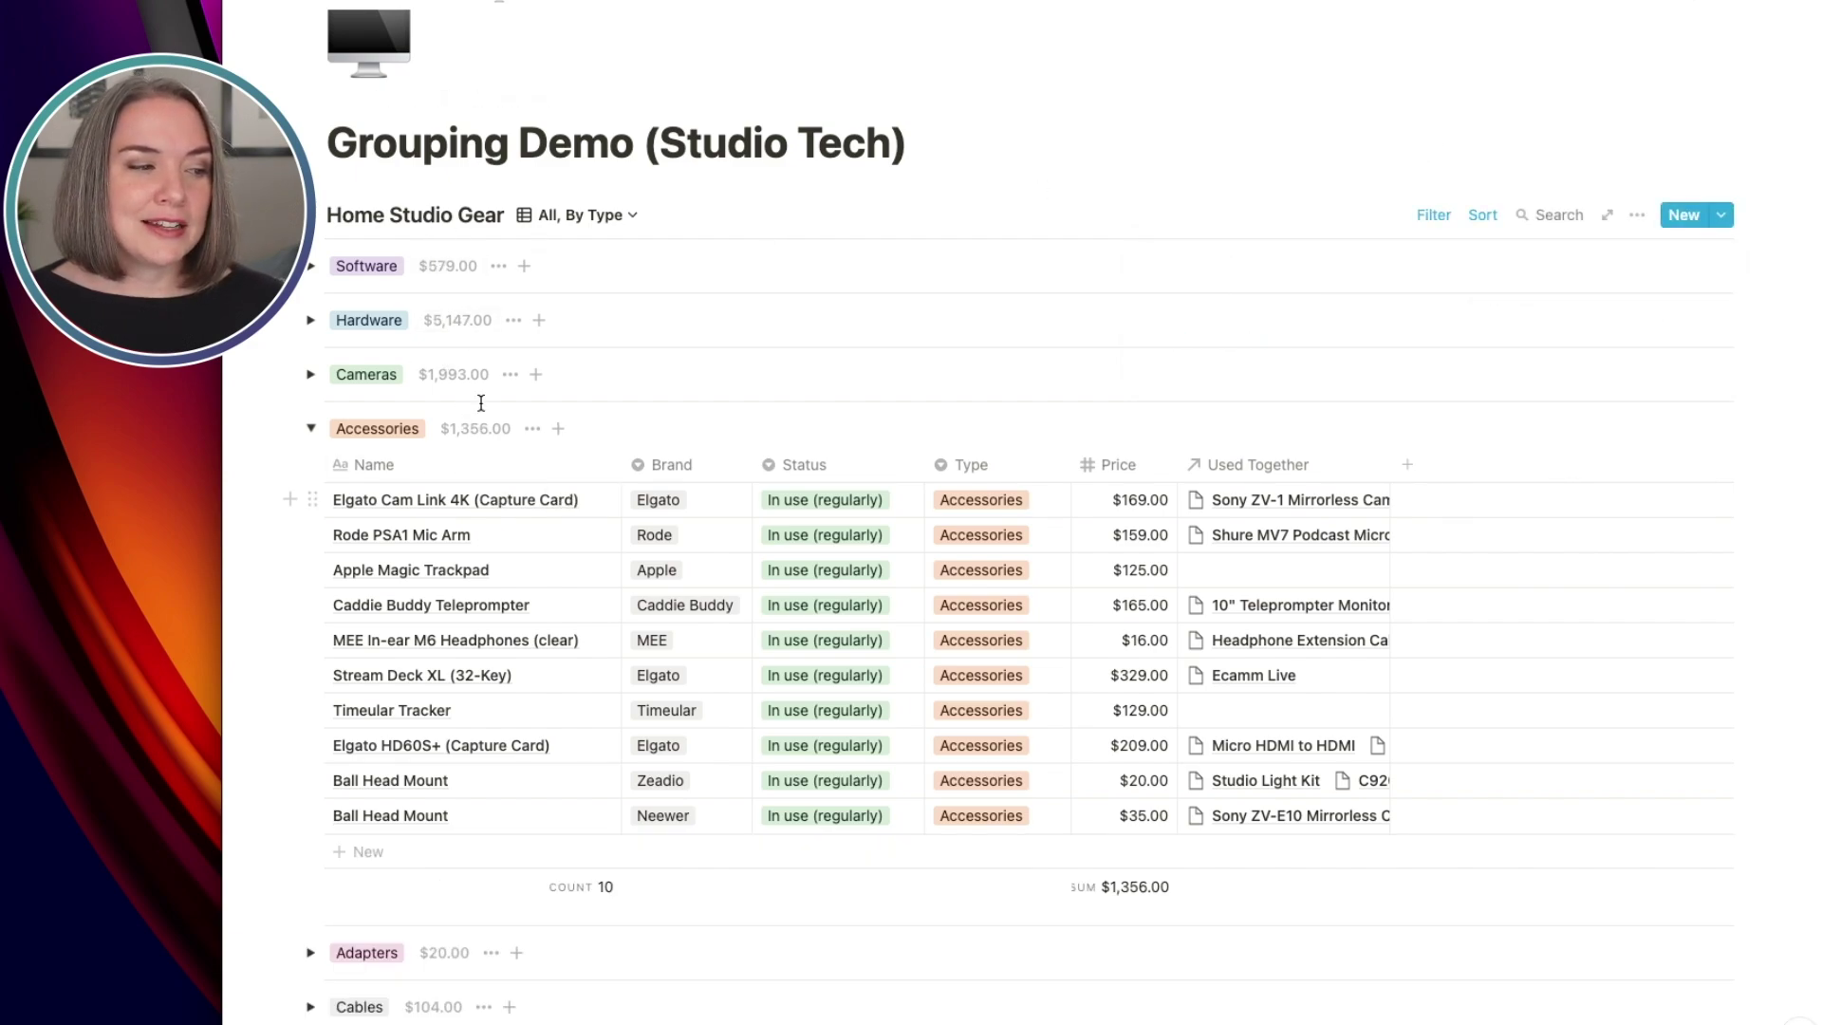
Collapse Accessories and expand Software ($579.00) and Hardware ($5,147.00) to check the reduced sums.
left_click(310, 428)
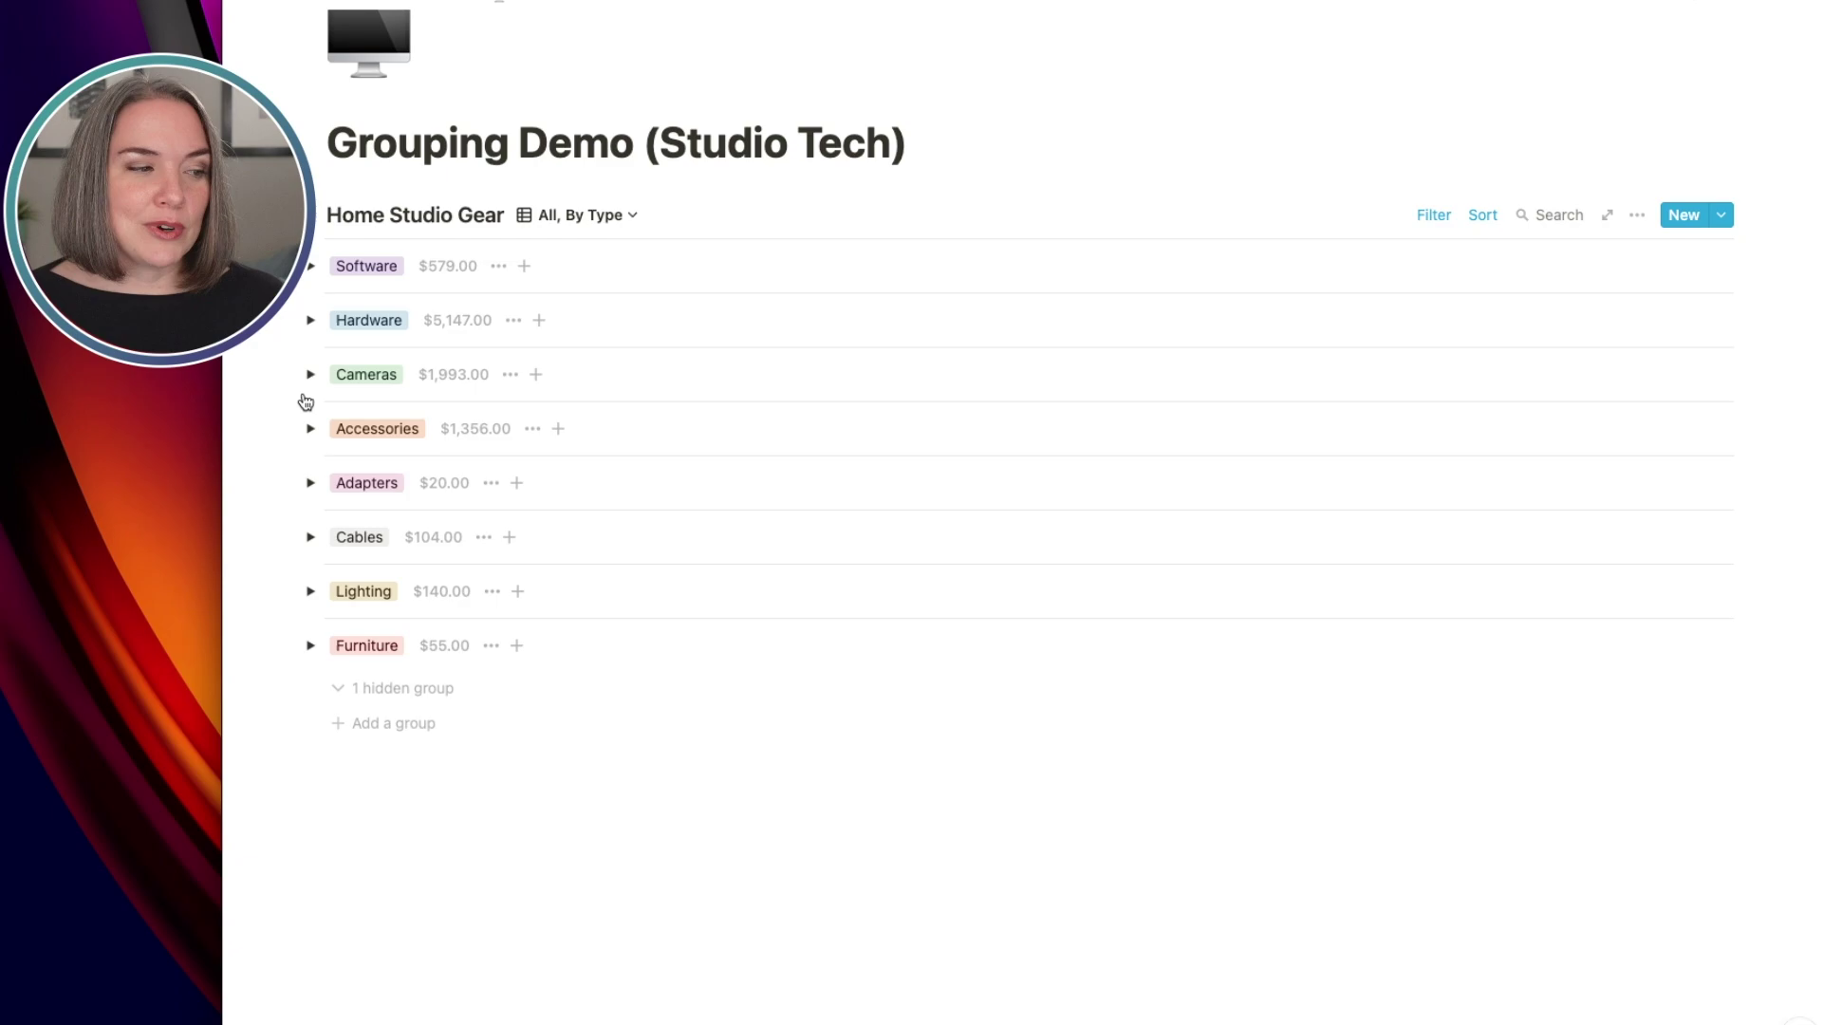
left_click(311, 265)
left_click(311, 509)
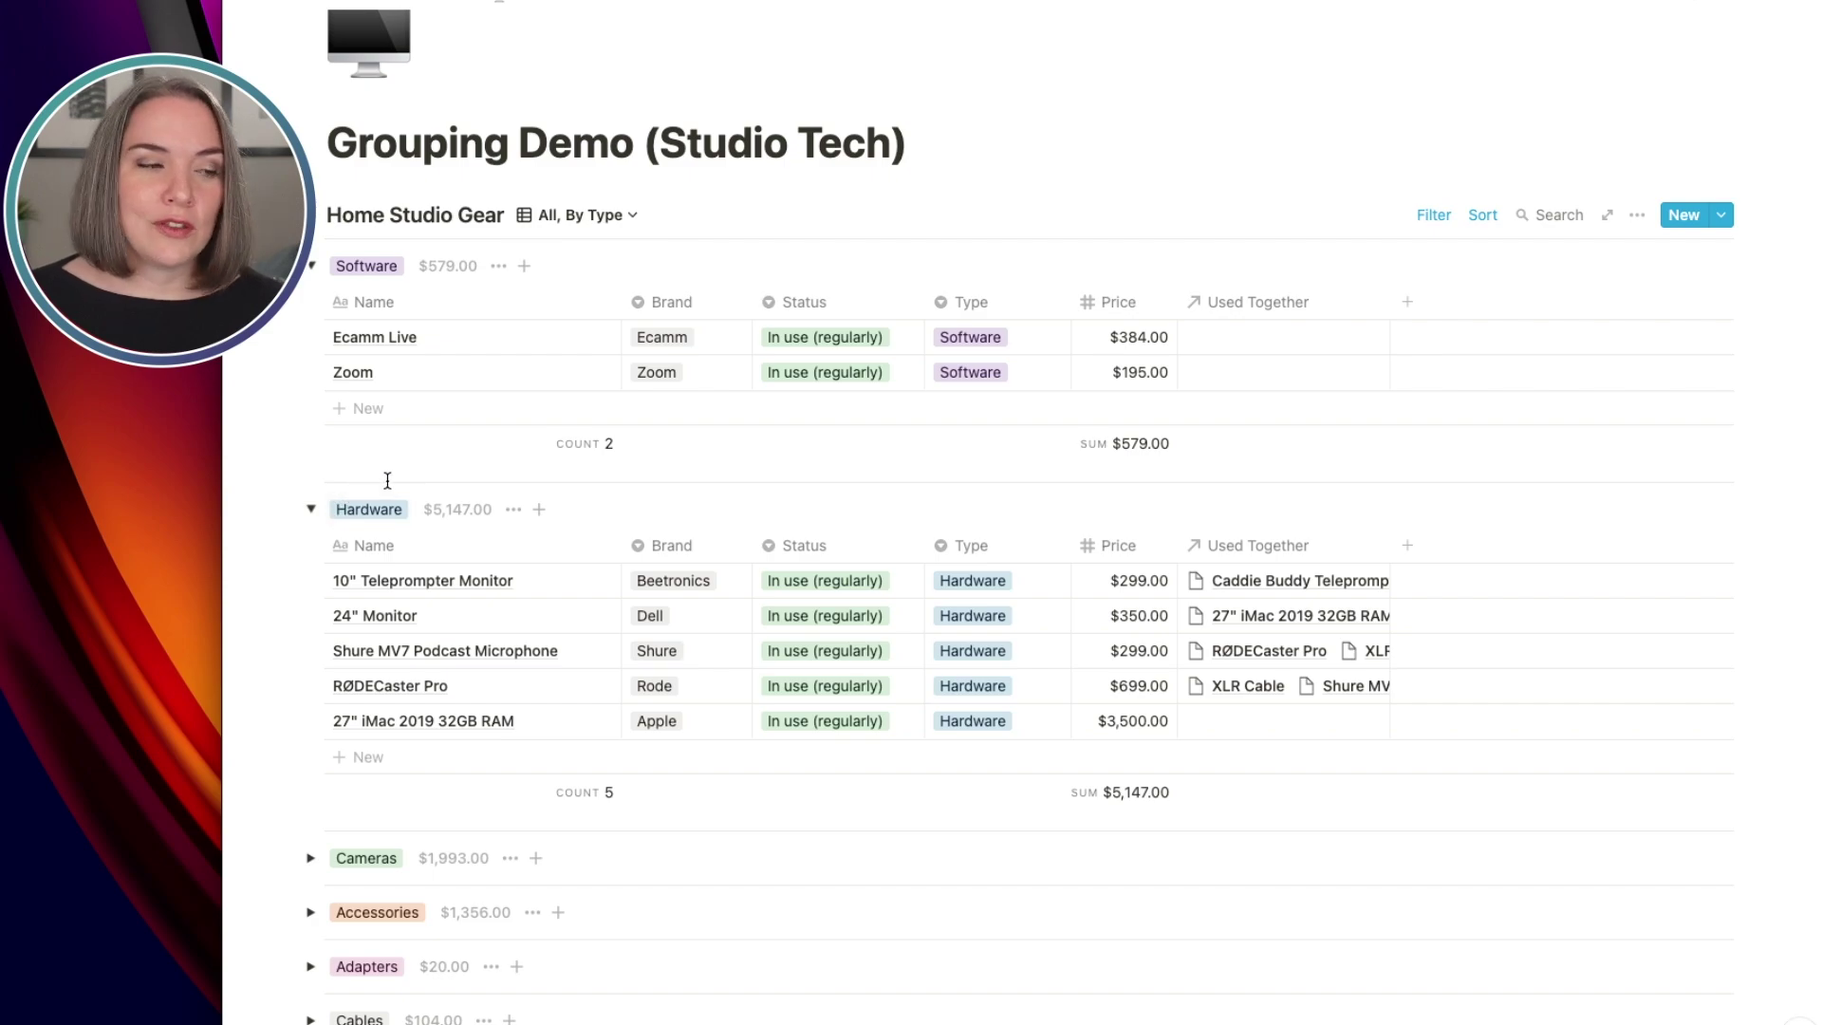
Switch to All, By Status and collapse the In use (regularly), In use (occasionally) and No longer in use groups.
left_click(557, 226)
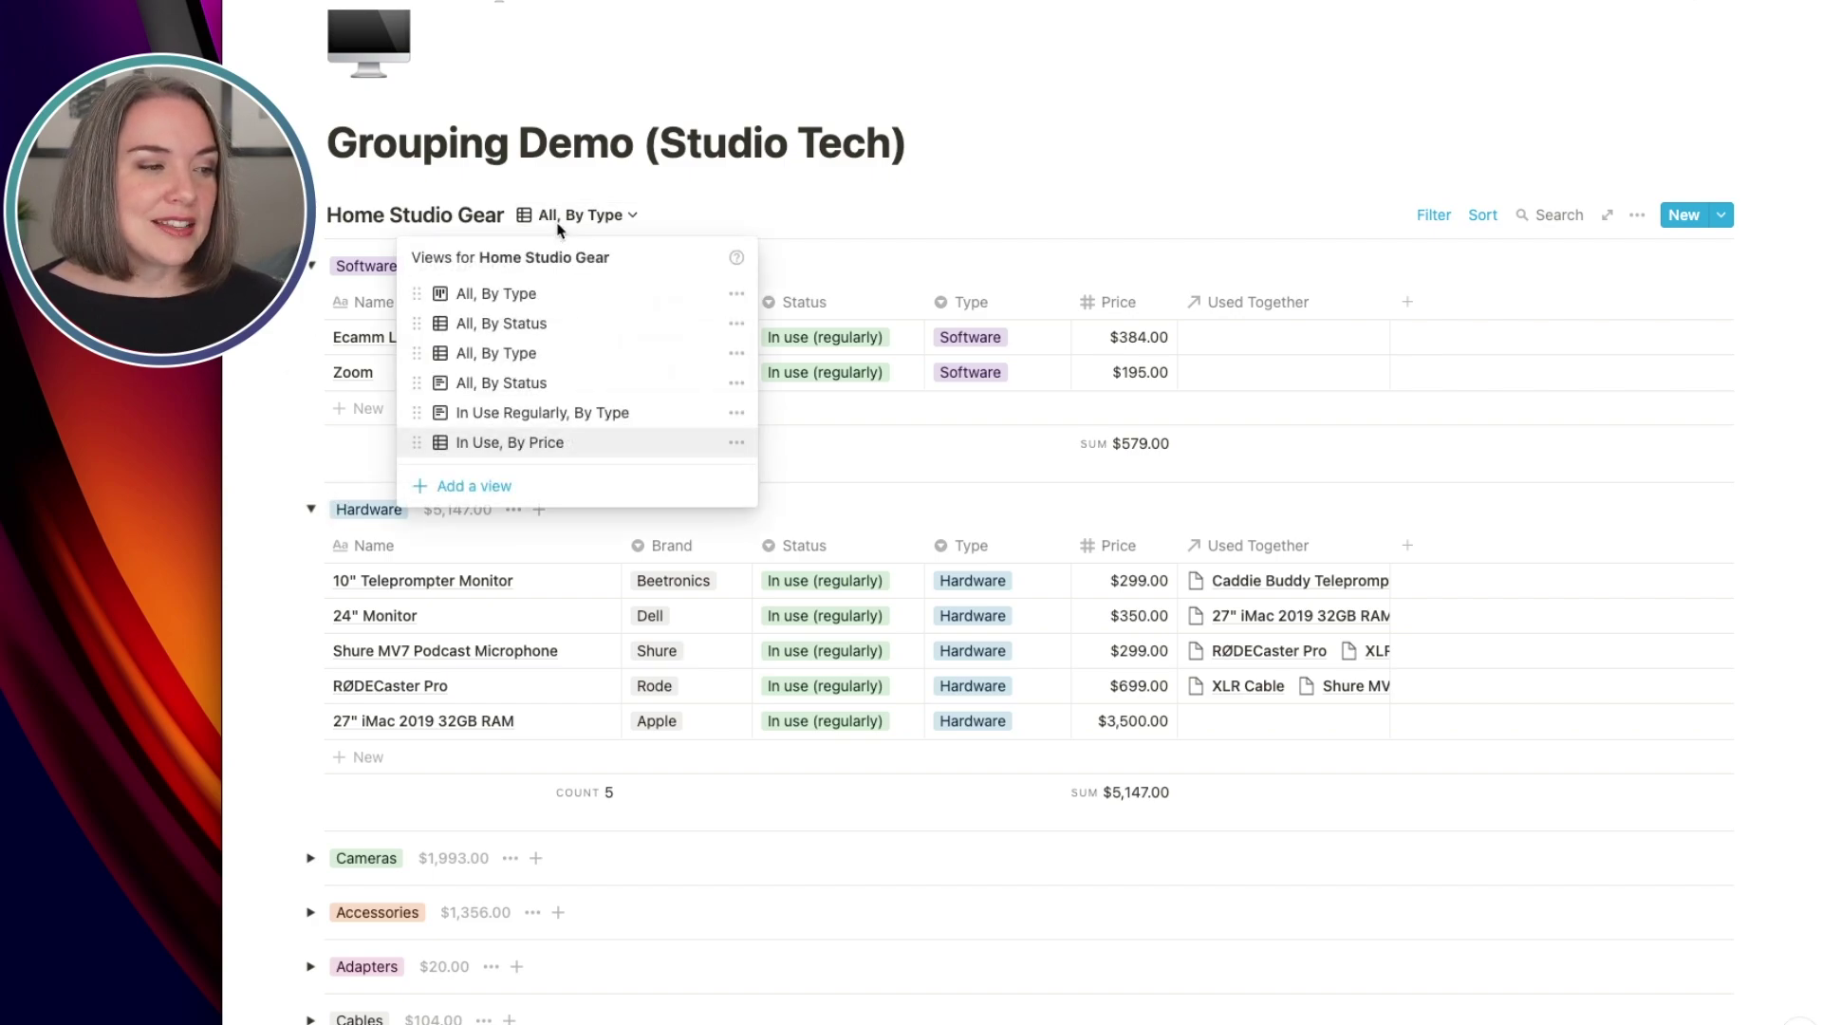
left_click(548, 384)
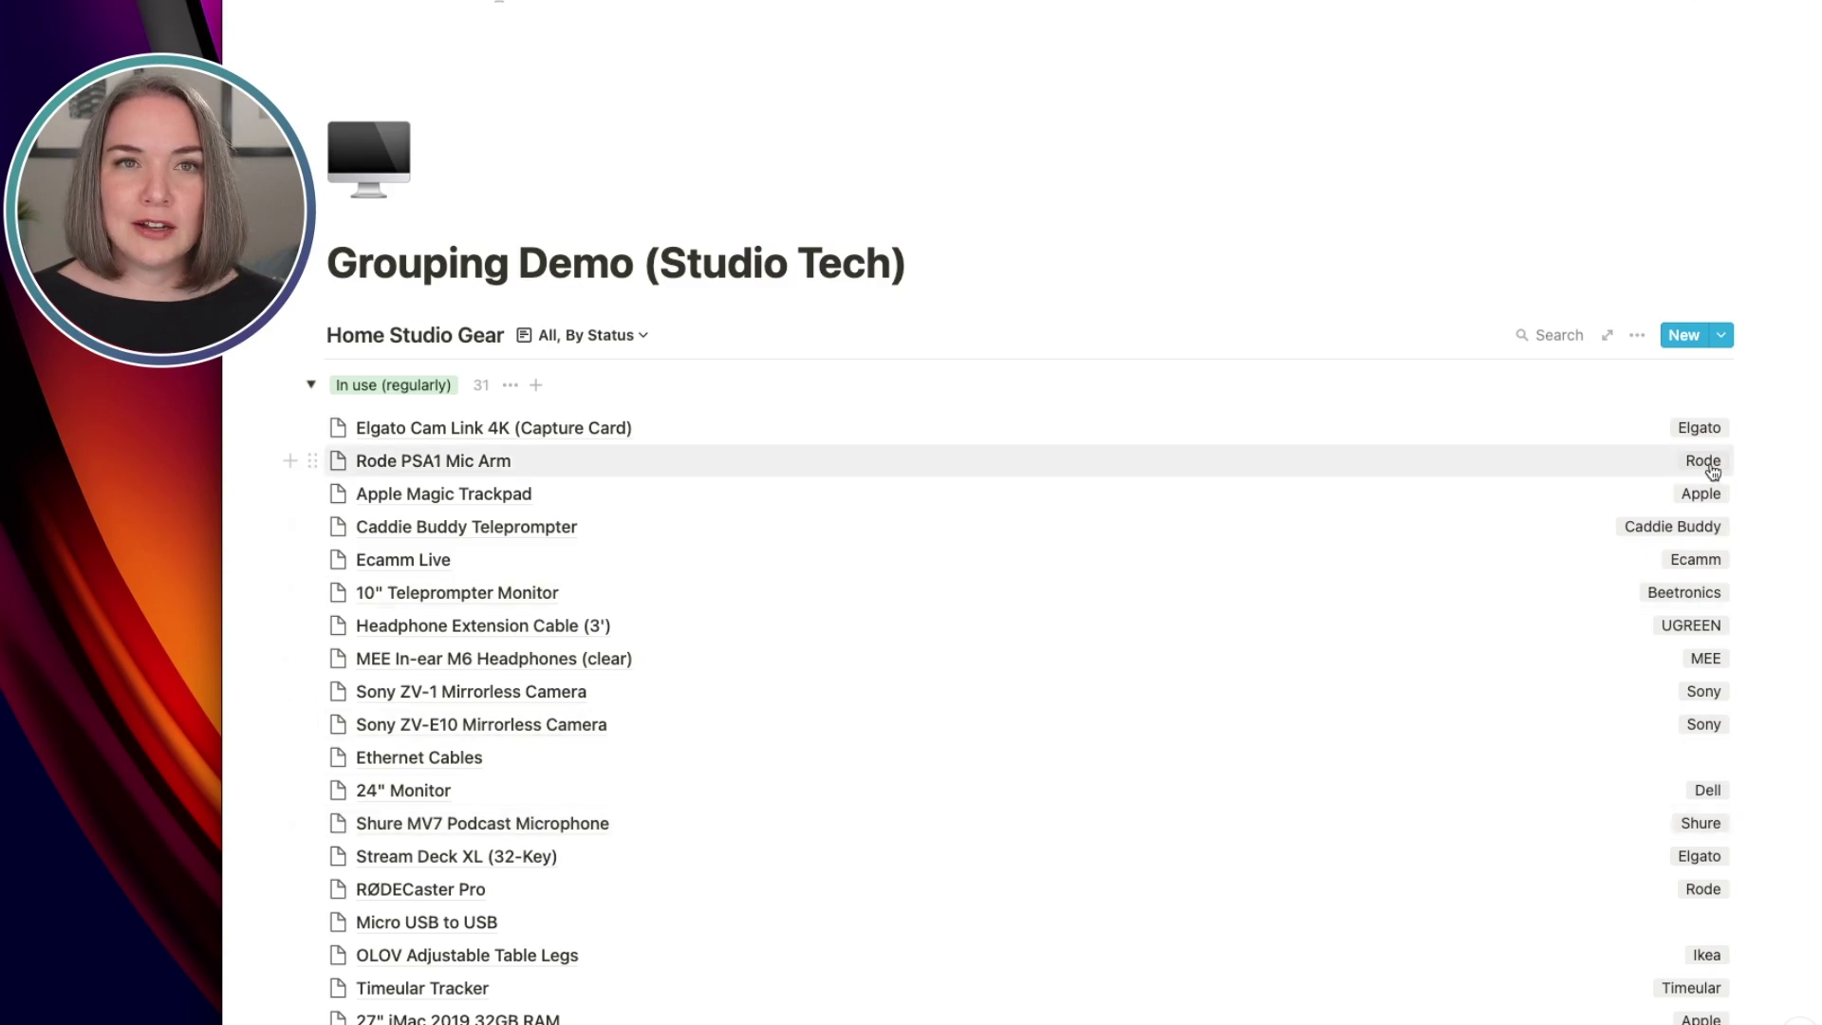
scroll(631, 387, "down", 5)
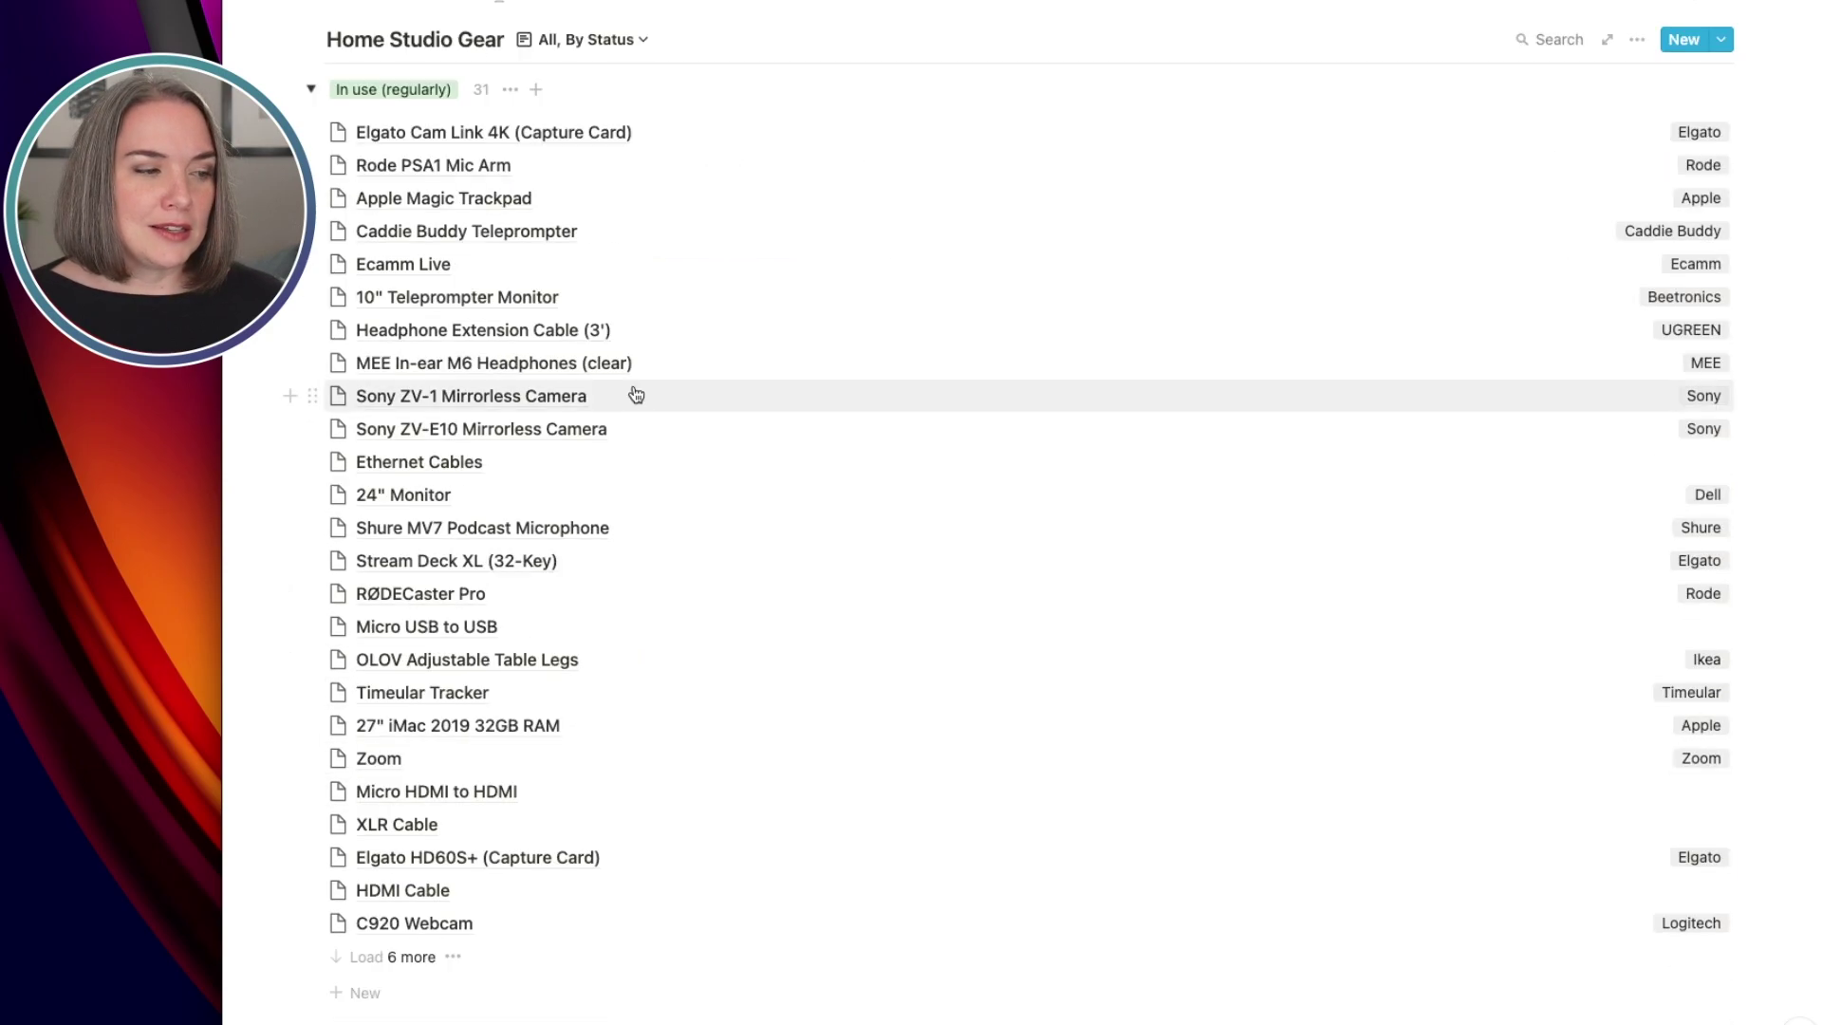
scroll(636, 395, "down", 8)
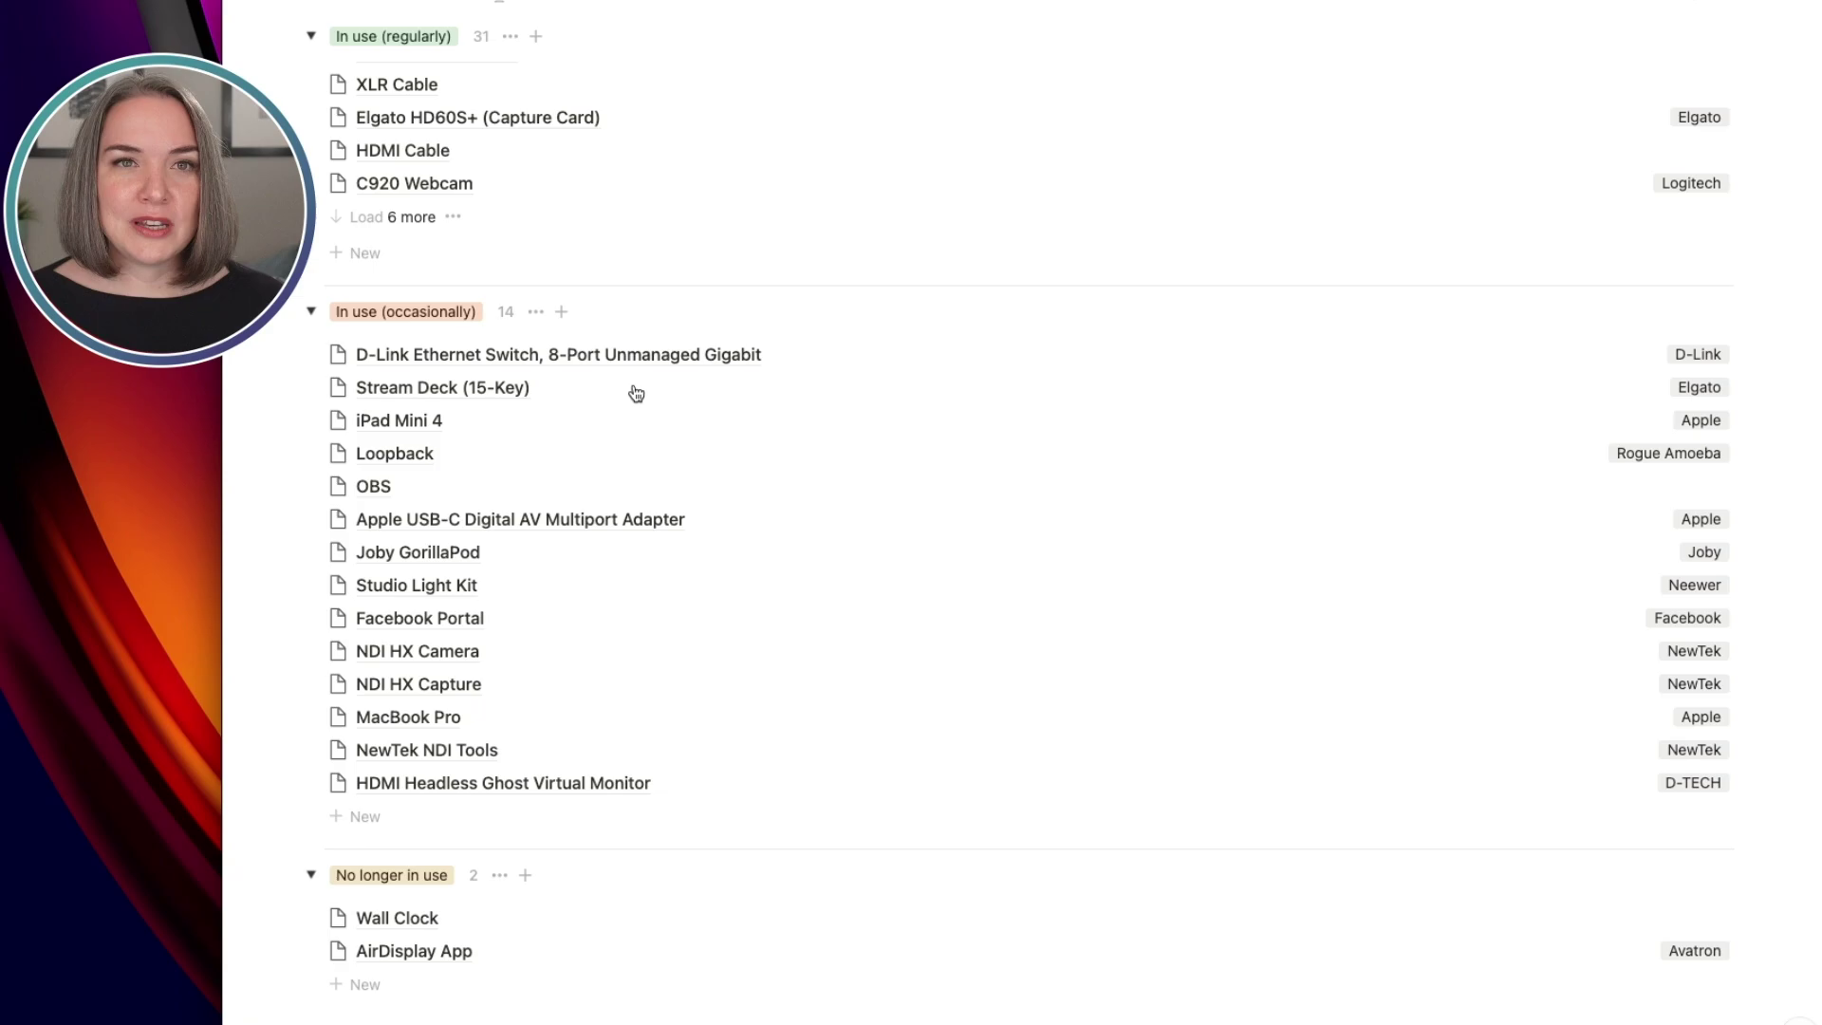
left_click(310, 311)
left_click(312, 526)
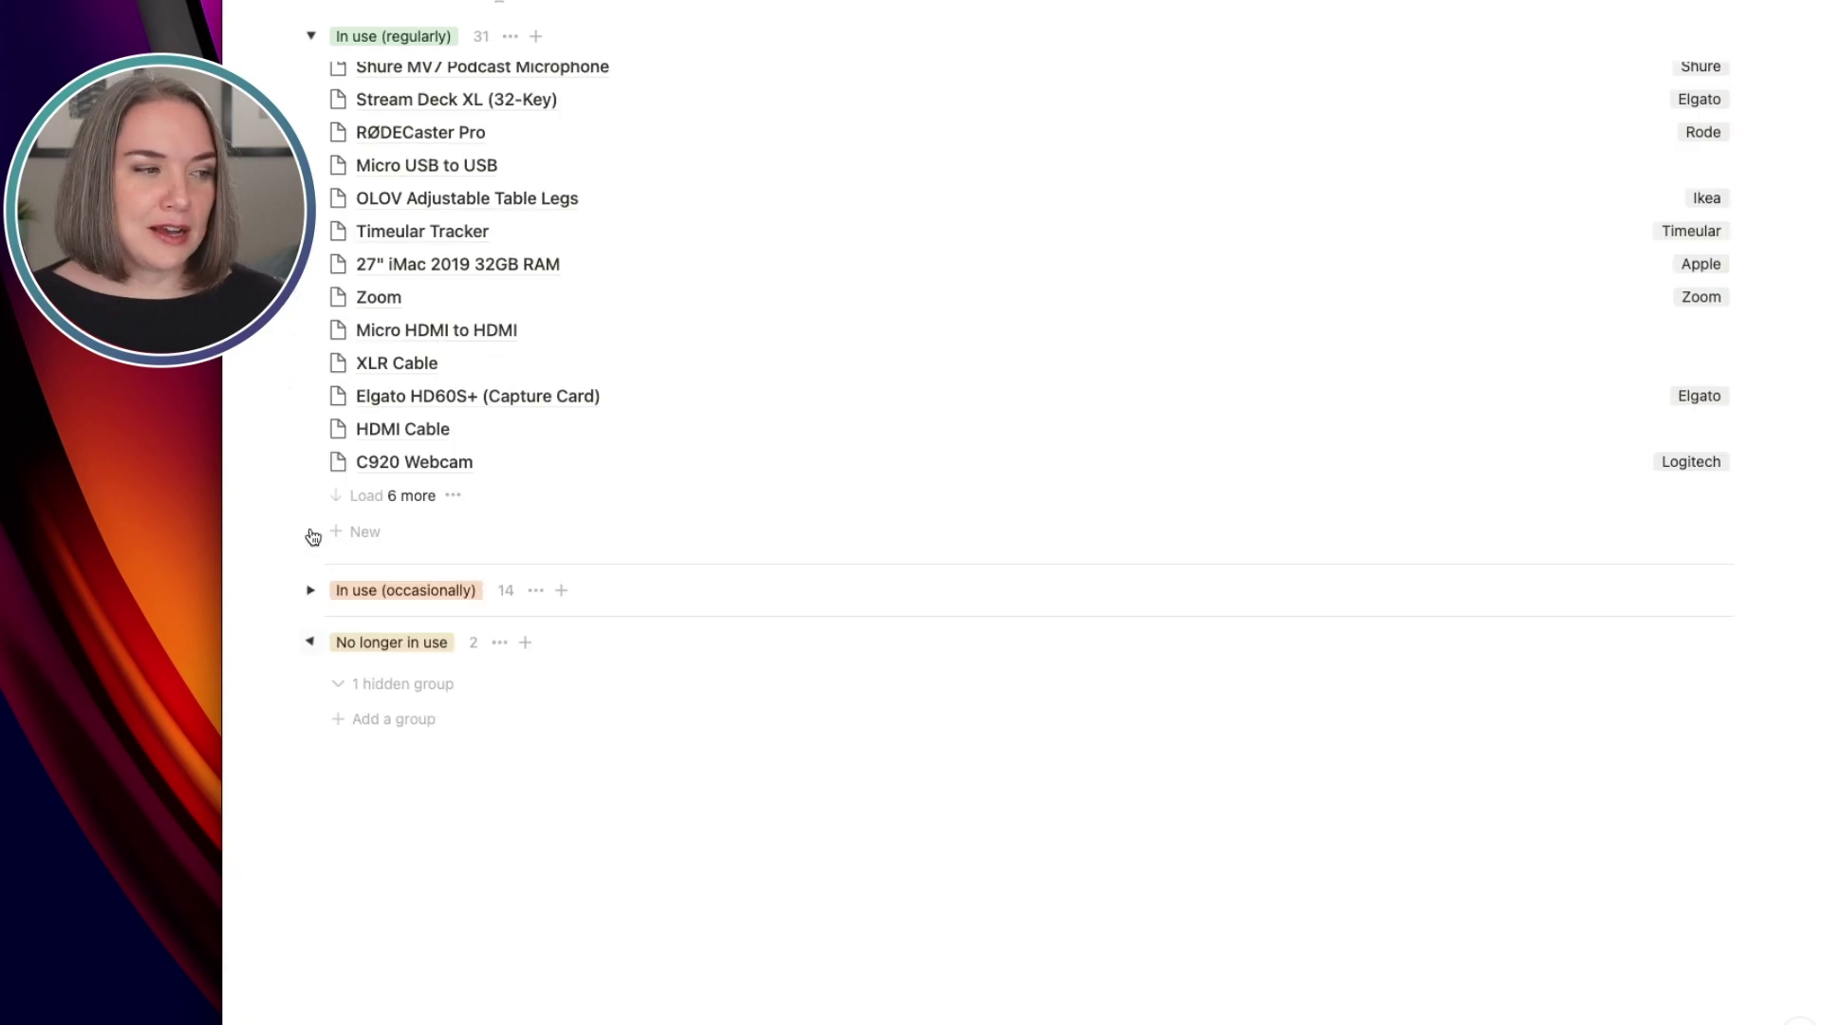
scroll(313, 537, "up", 8)
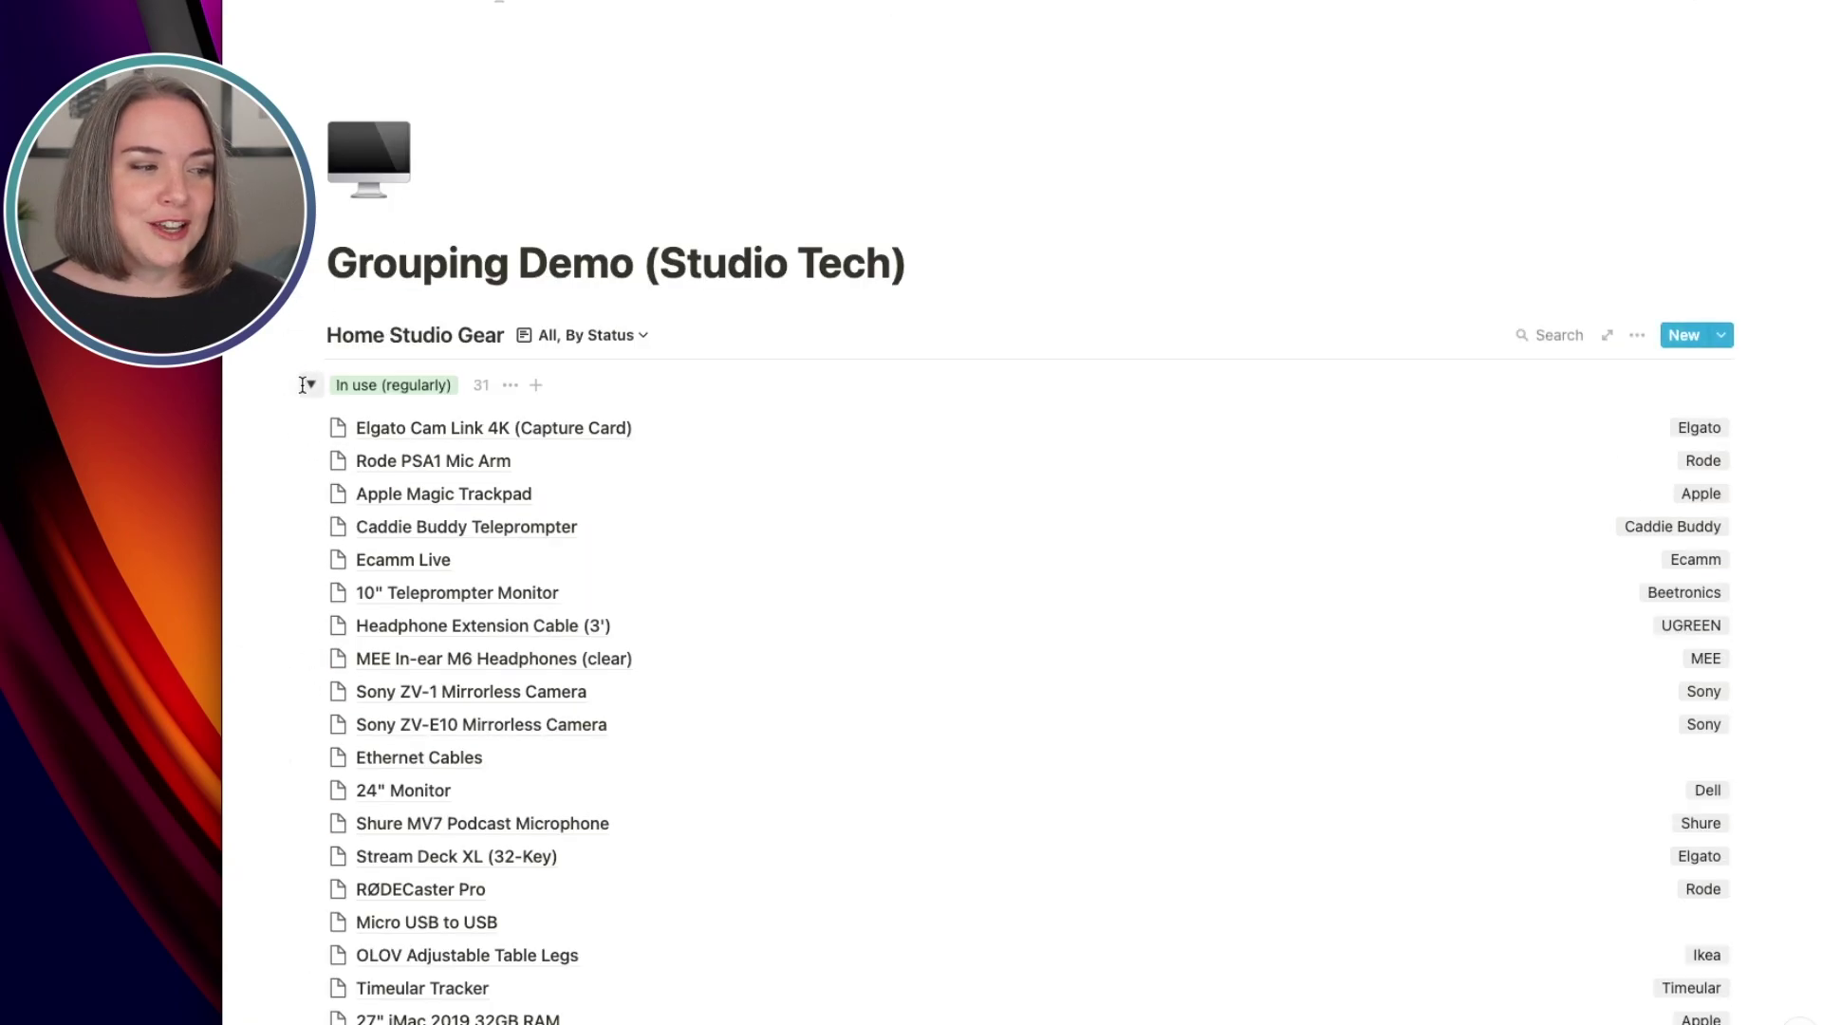
left_click(309, 384)
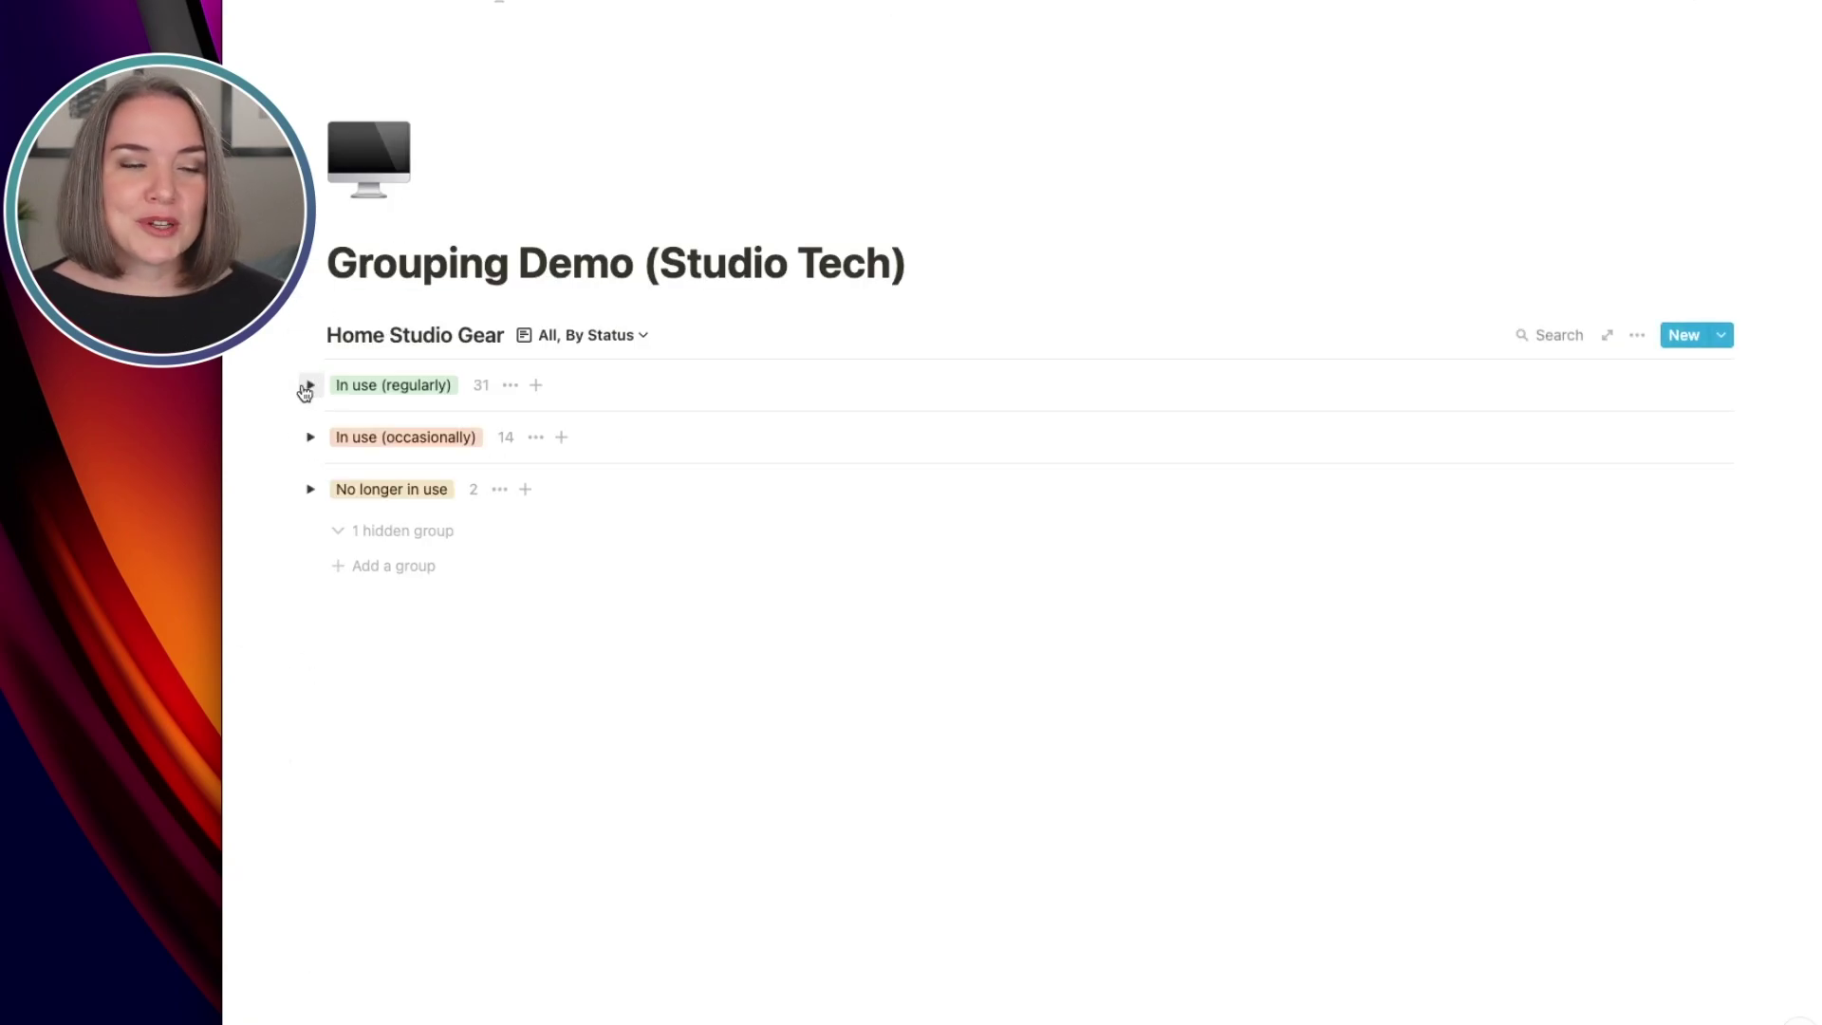
Switch to the In Use, By Price view and review its grouping sort and property options.
left_click(550, 335)
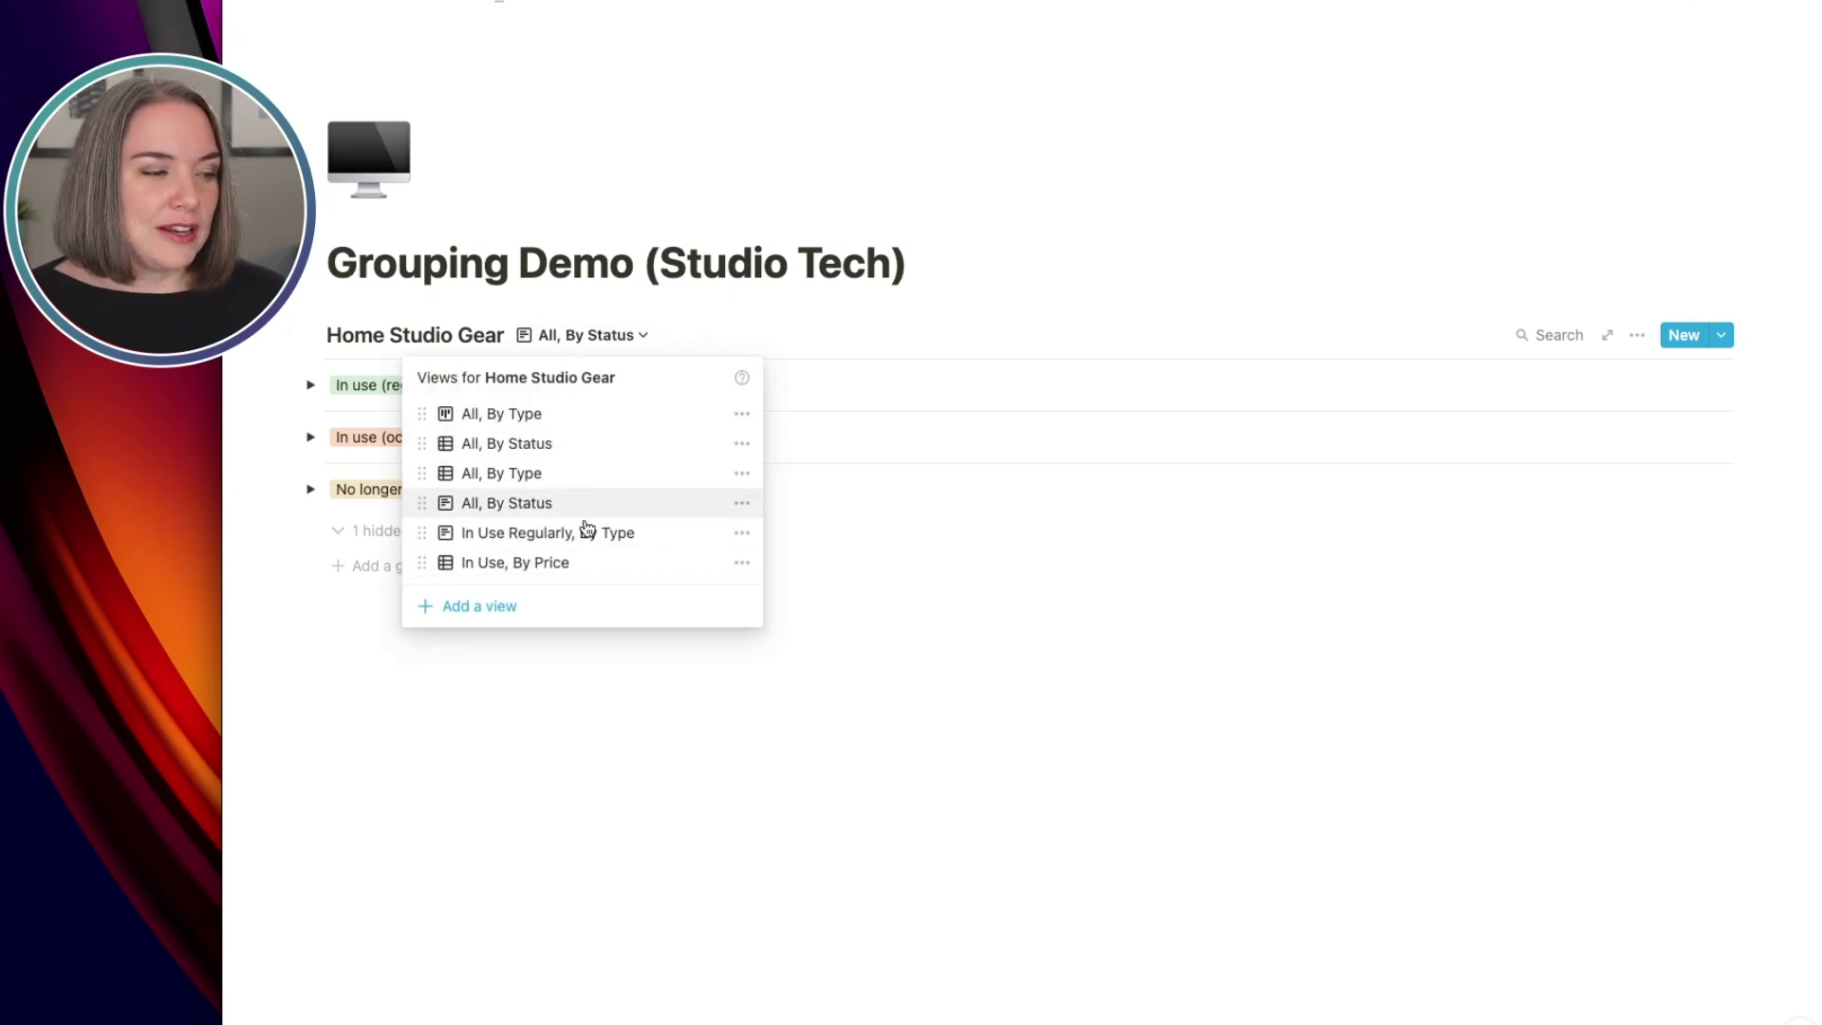
left_click(594, 570)
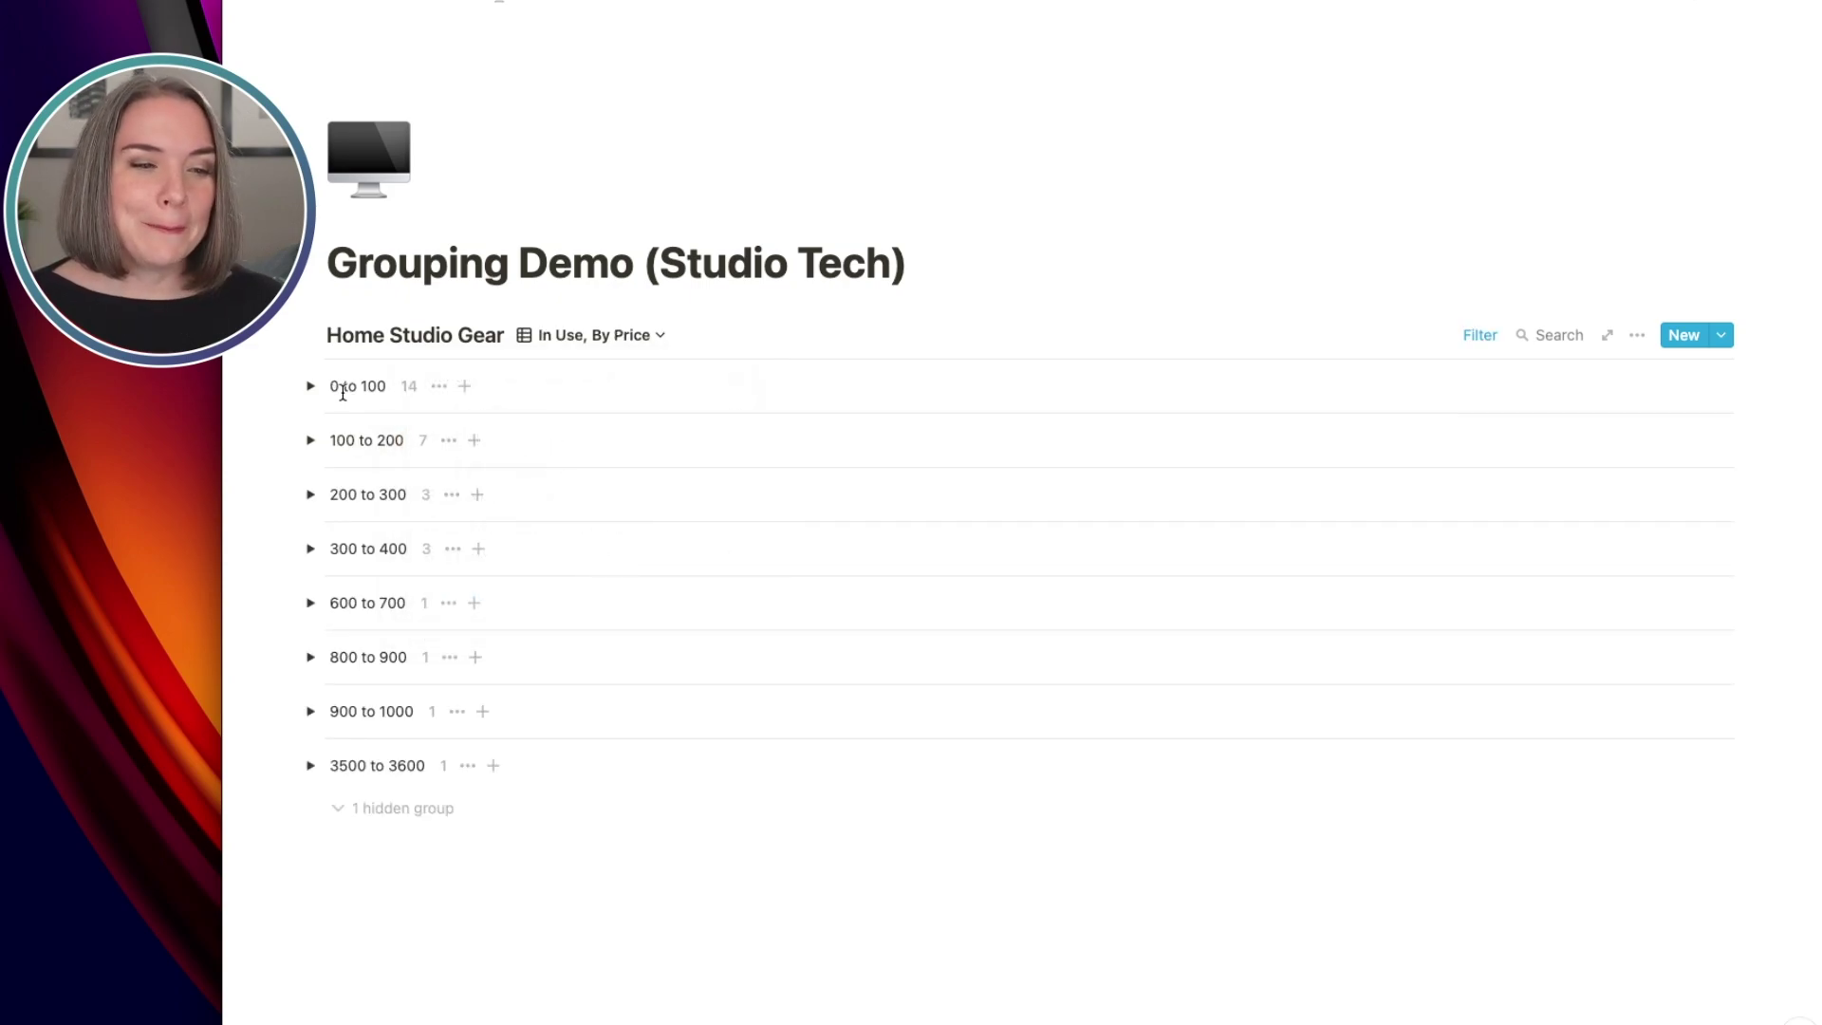
left_click(1639, 336)
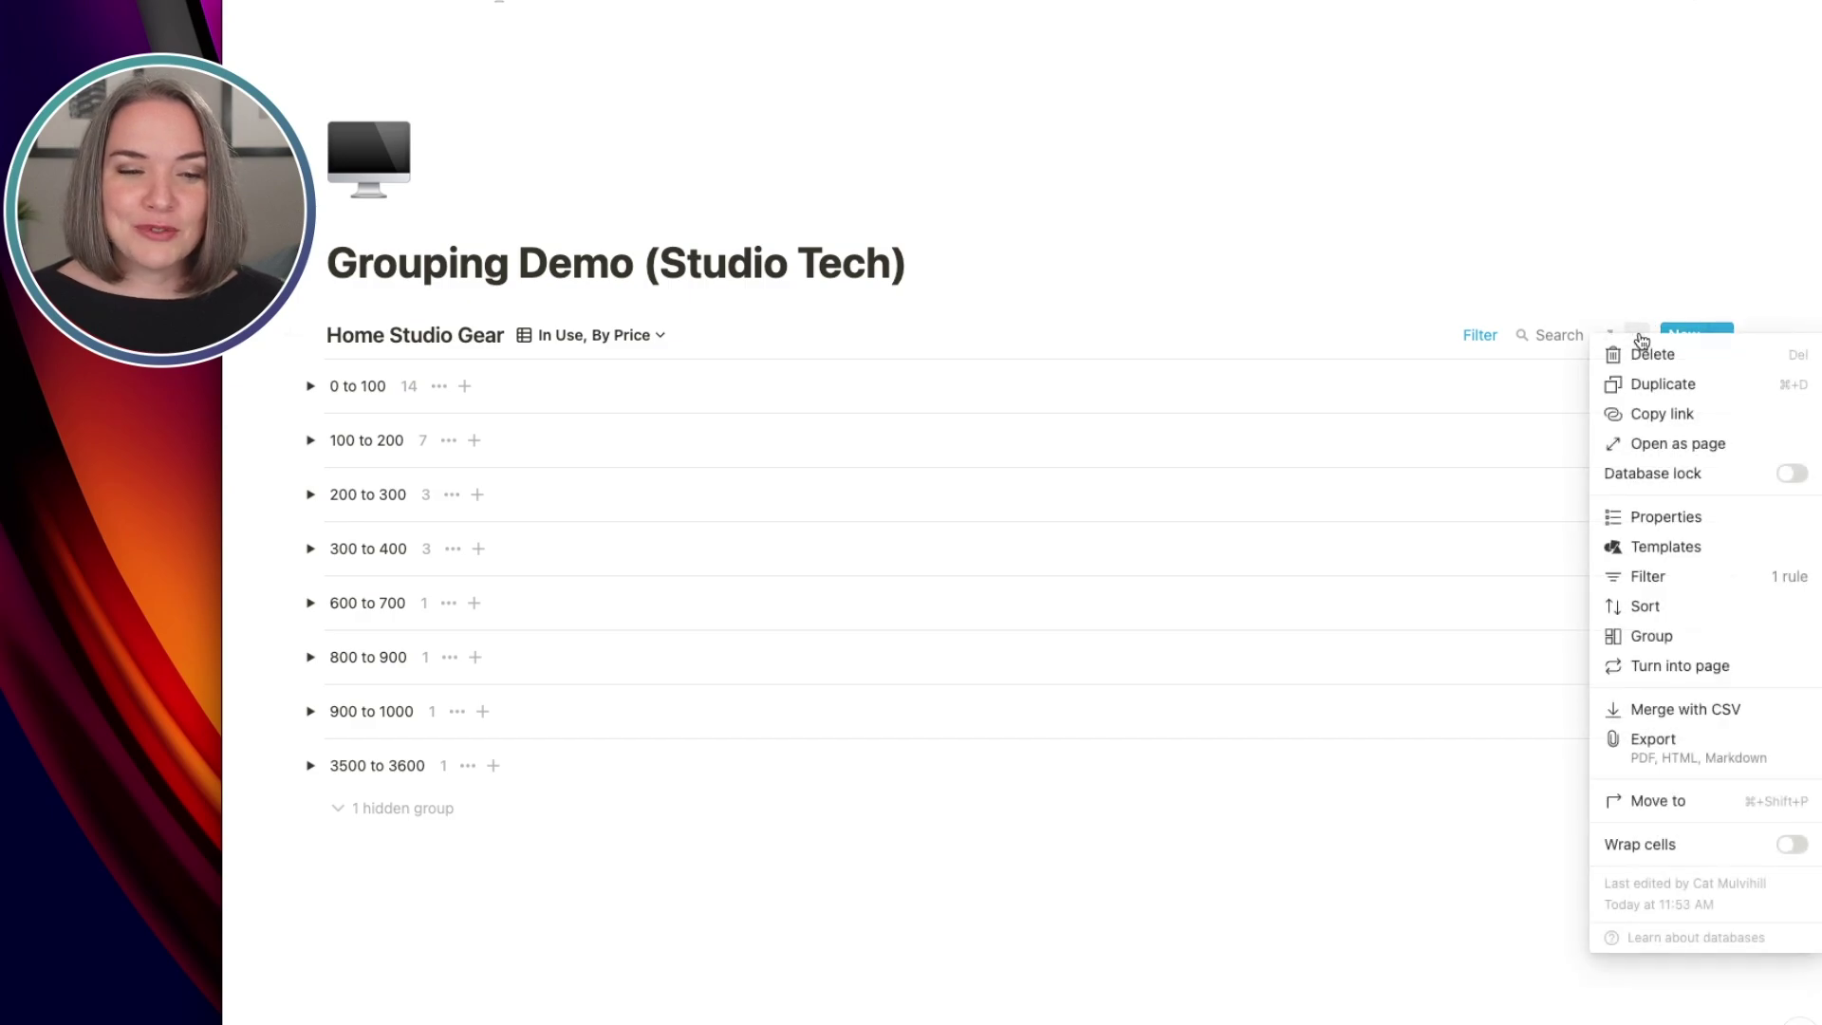
left_click(1645, 638)
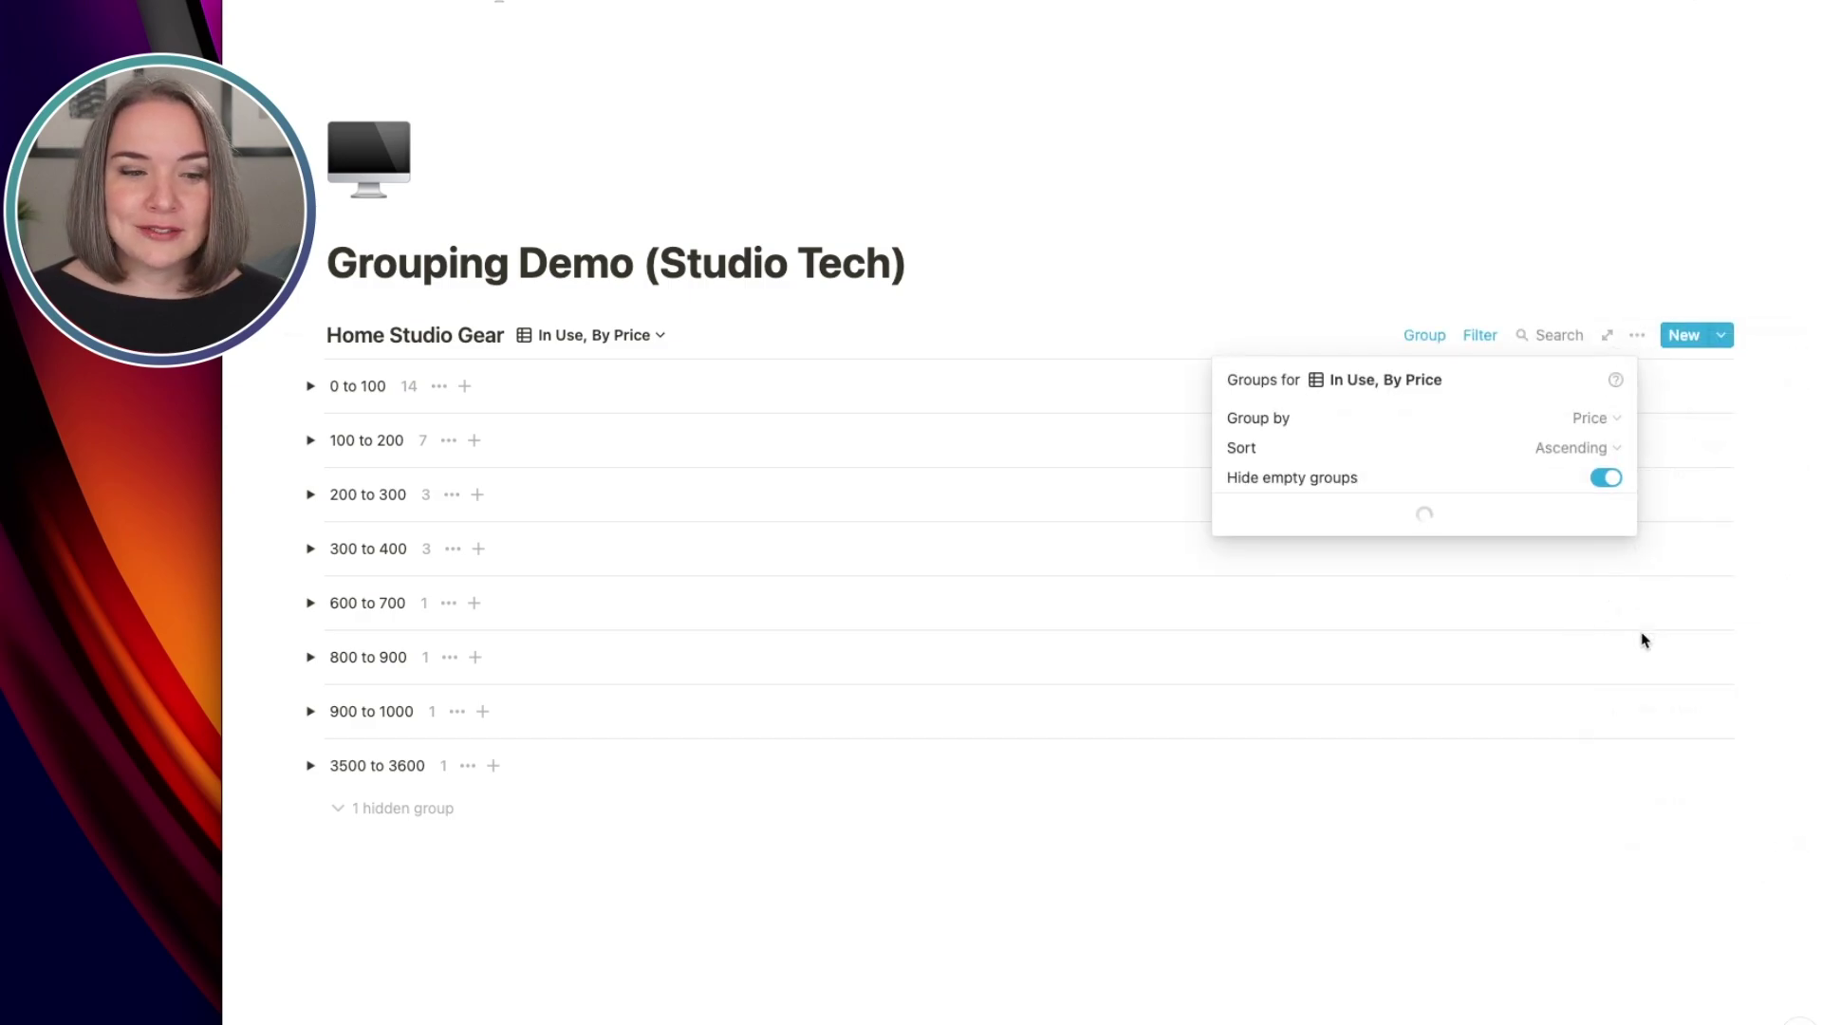
left_click(1597, 450)
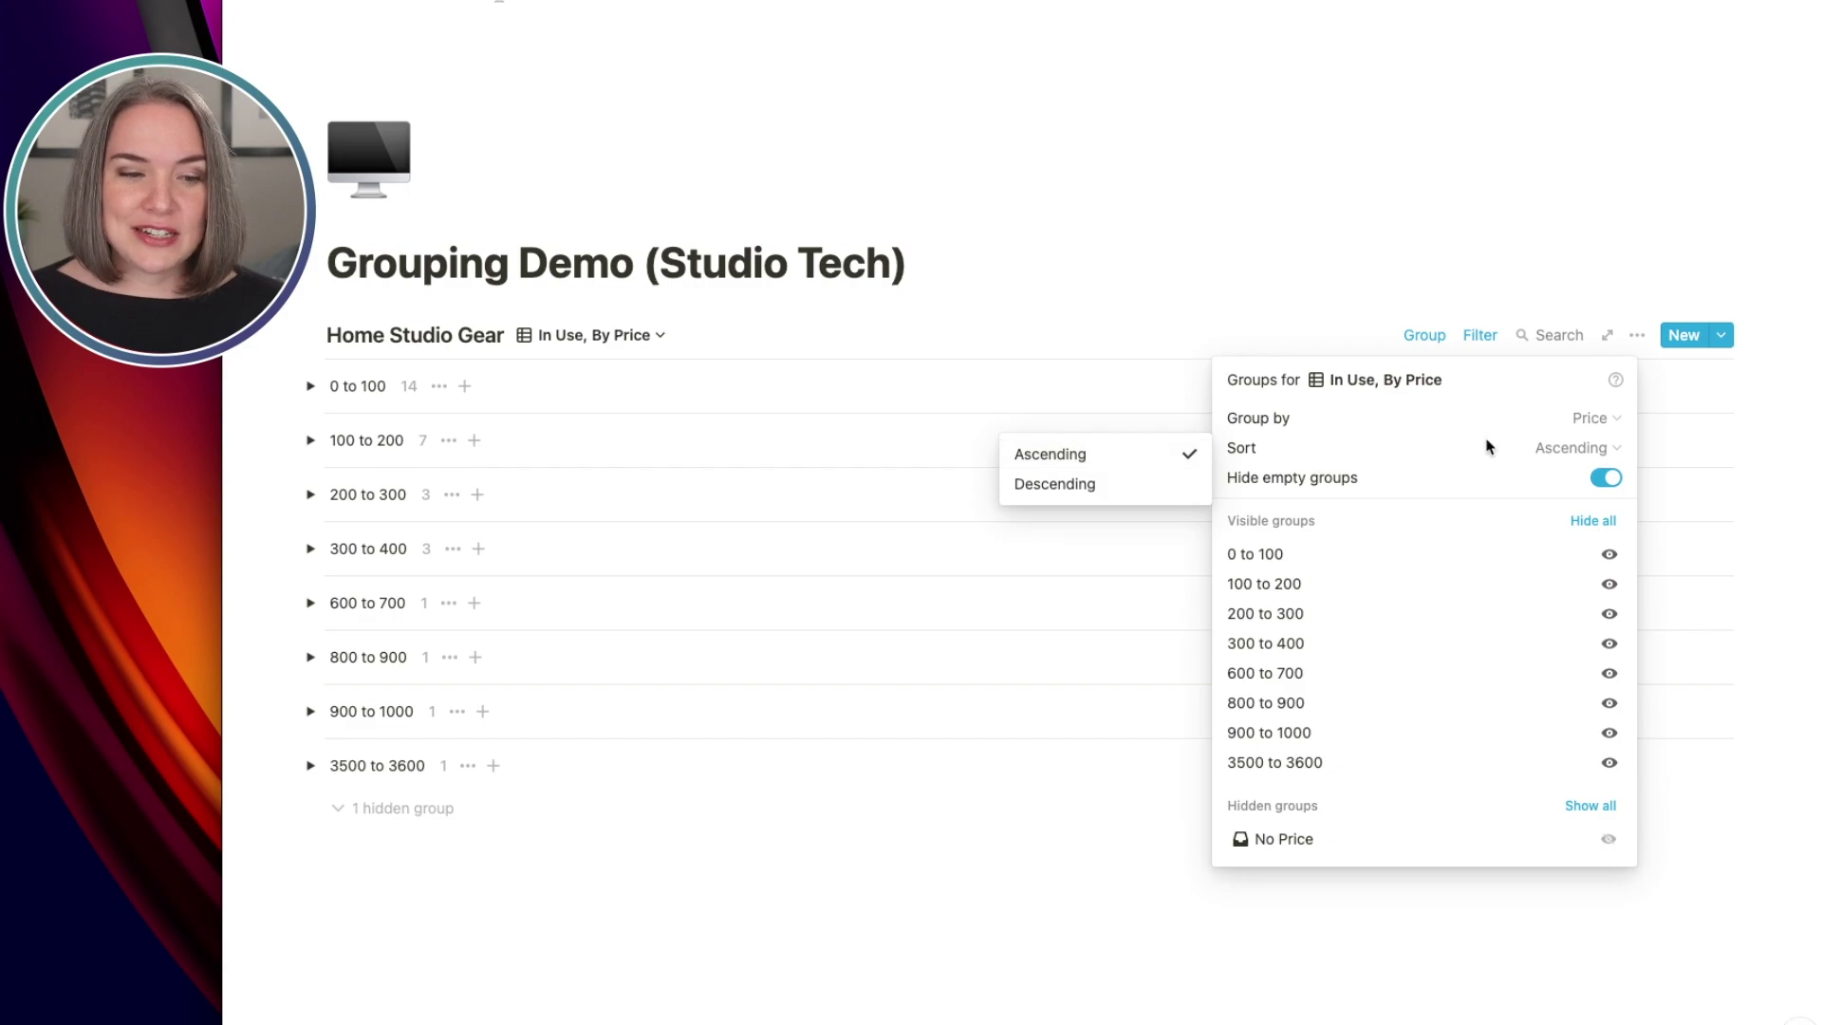
left_click(1582, 418)
left_click(1586, 418)
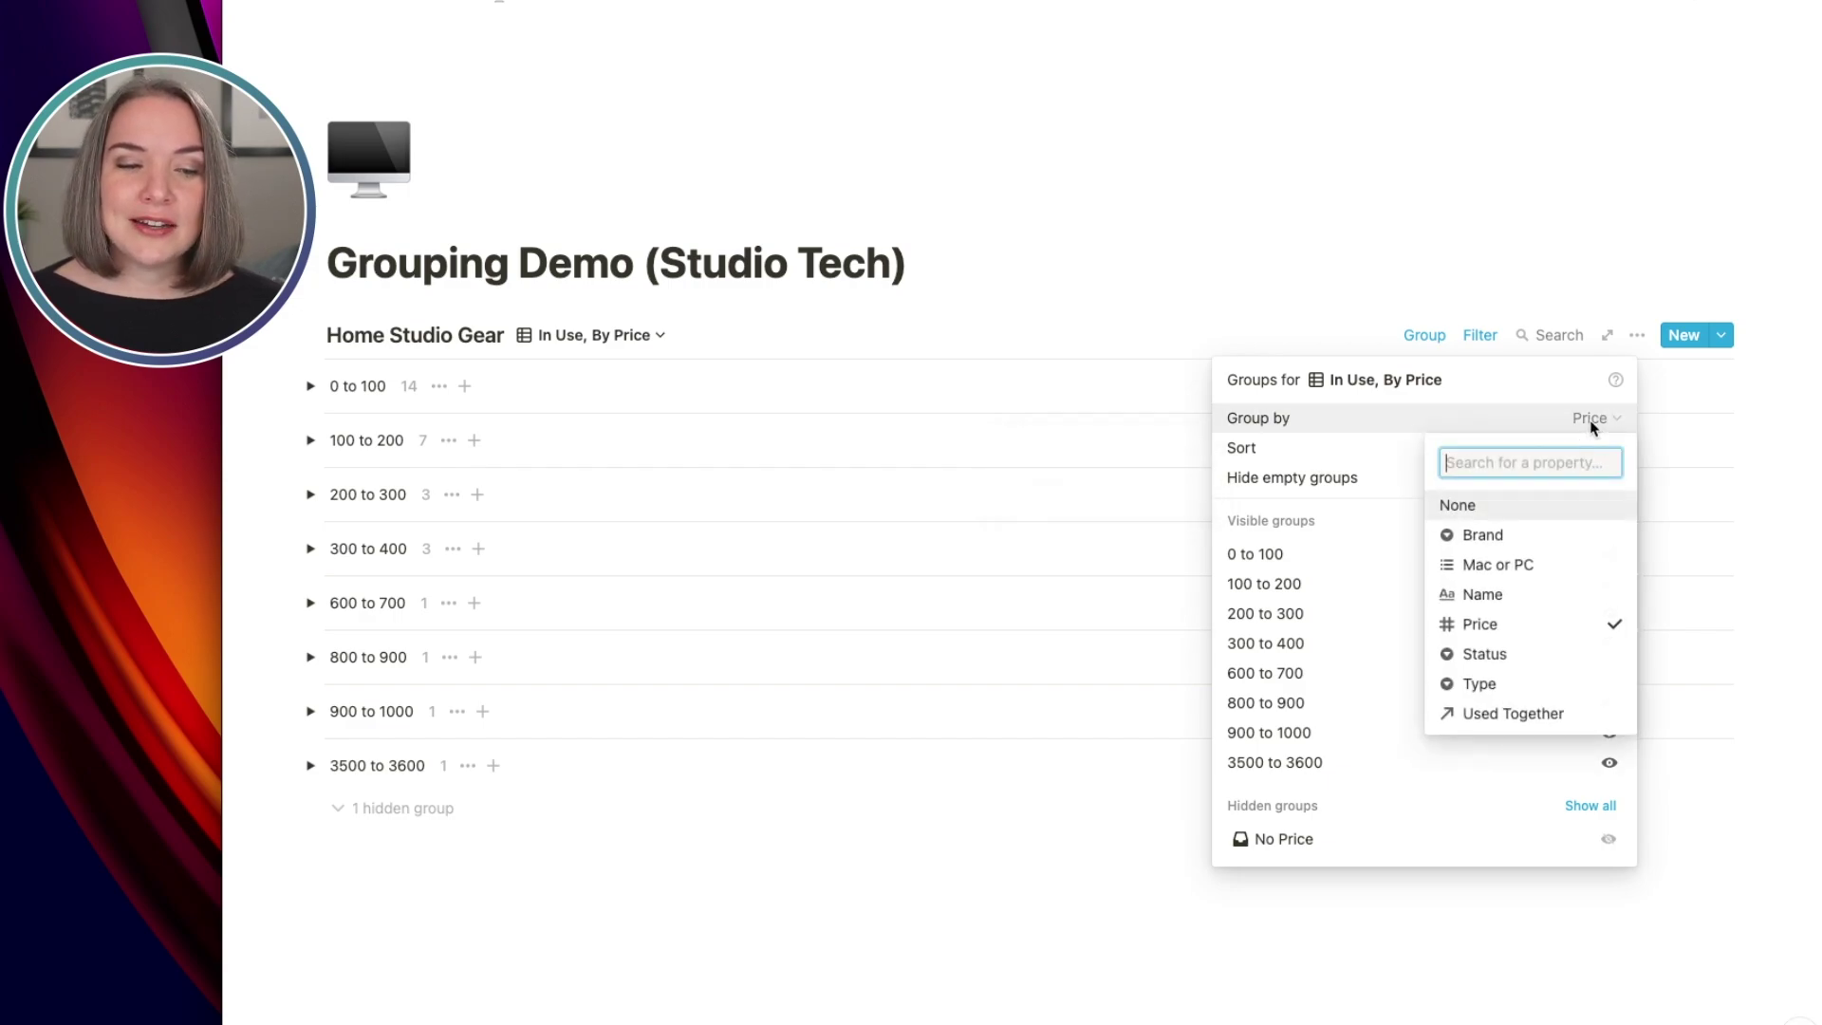
mouse_move(1570, 631)
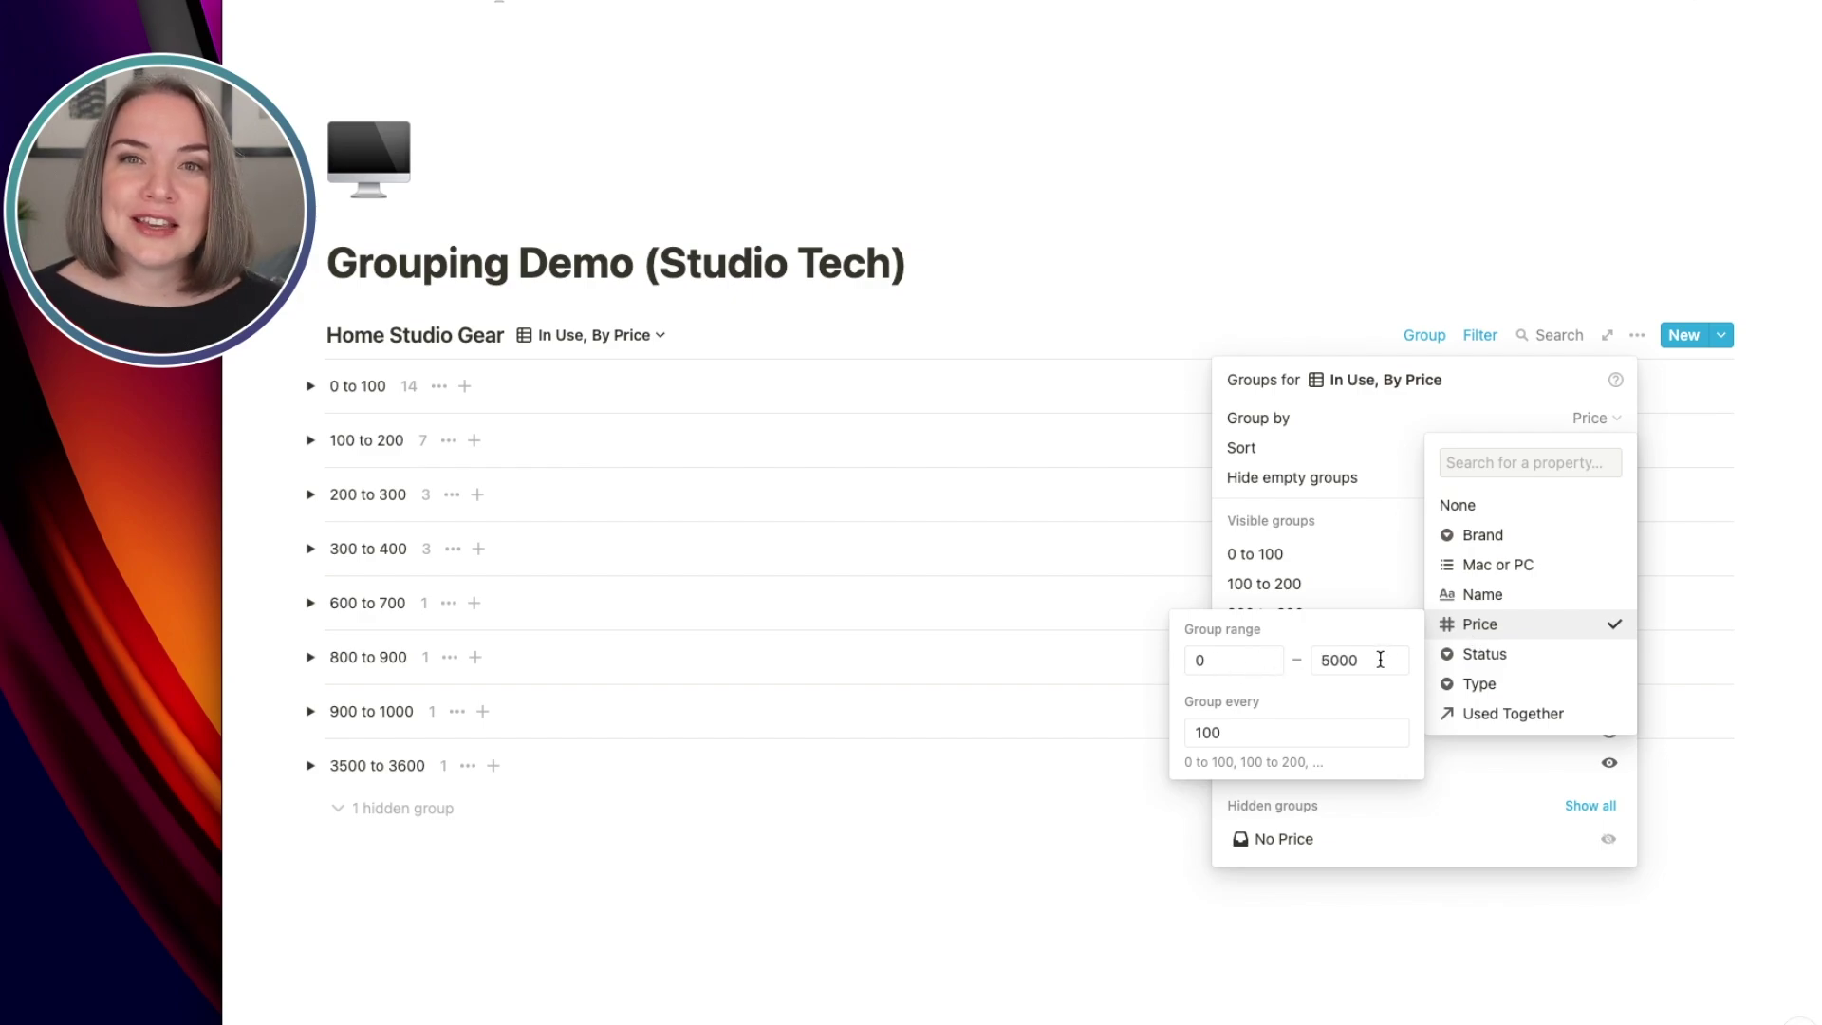
Set Price groups to start at 50 with intervals of 150, then scroll the regrouped table.
double_click(1243, 660)
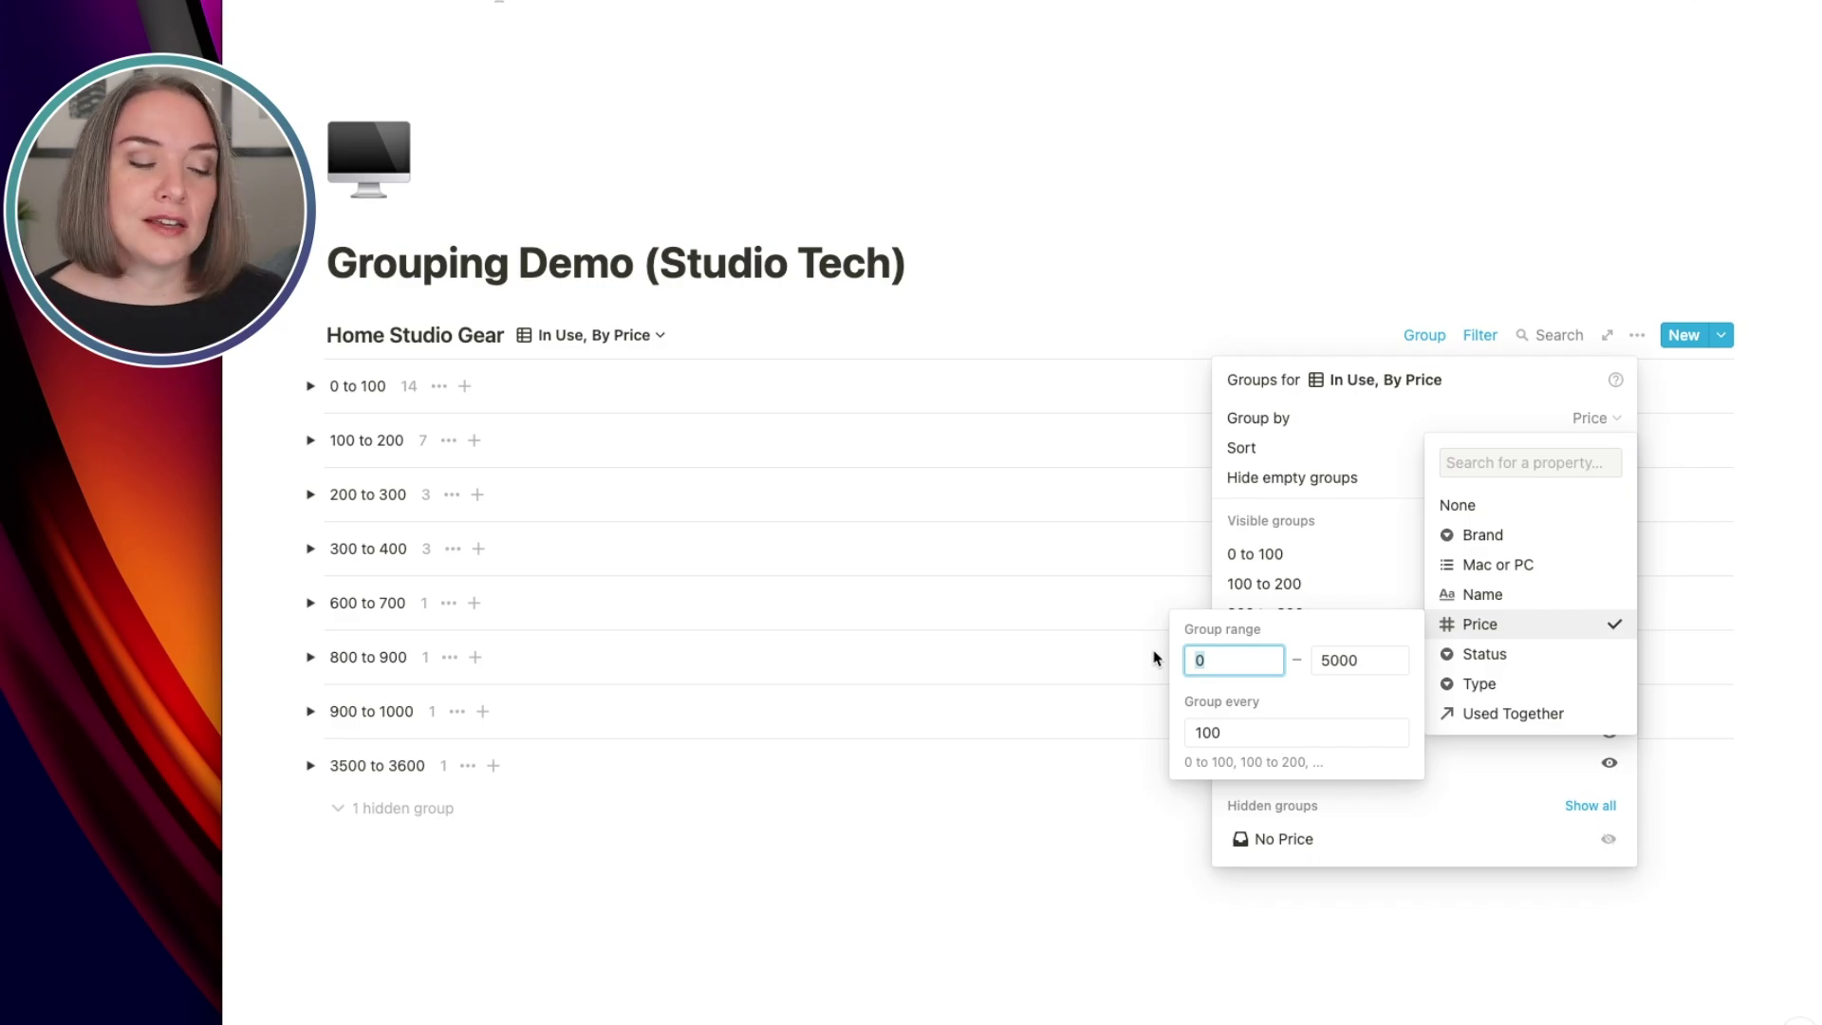
type("50")
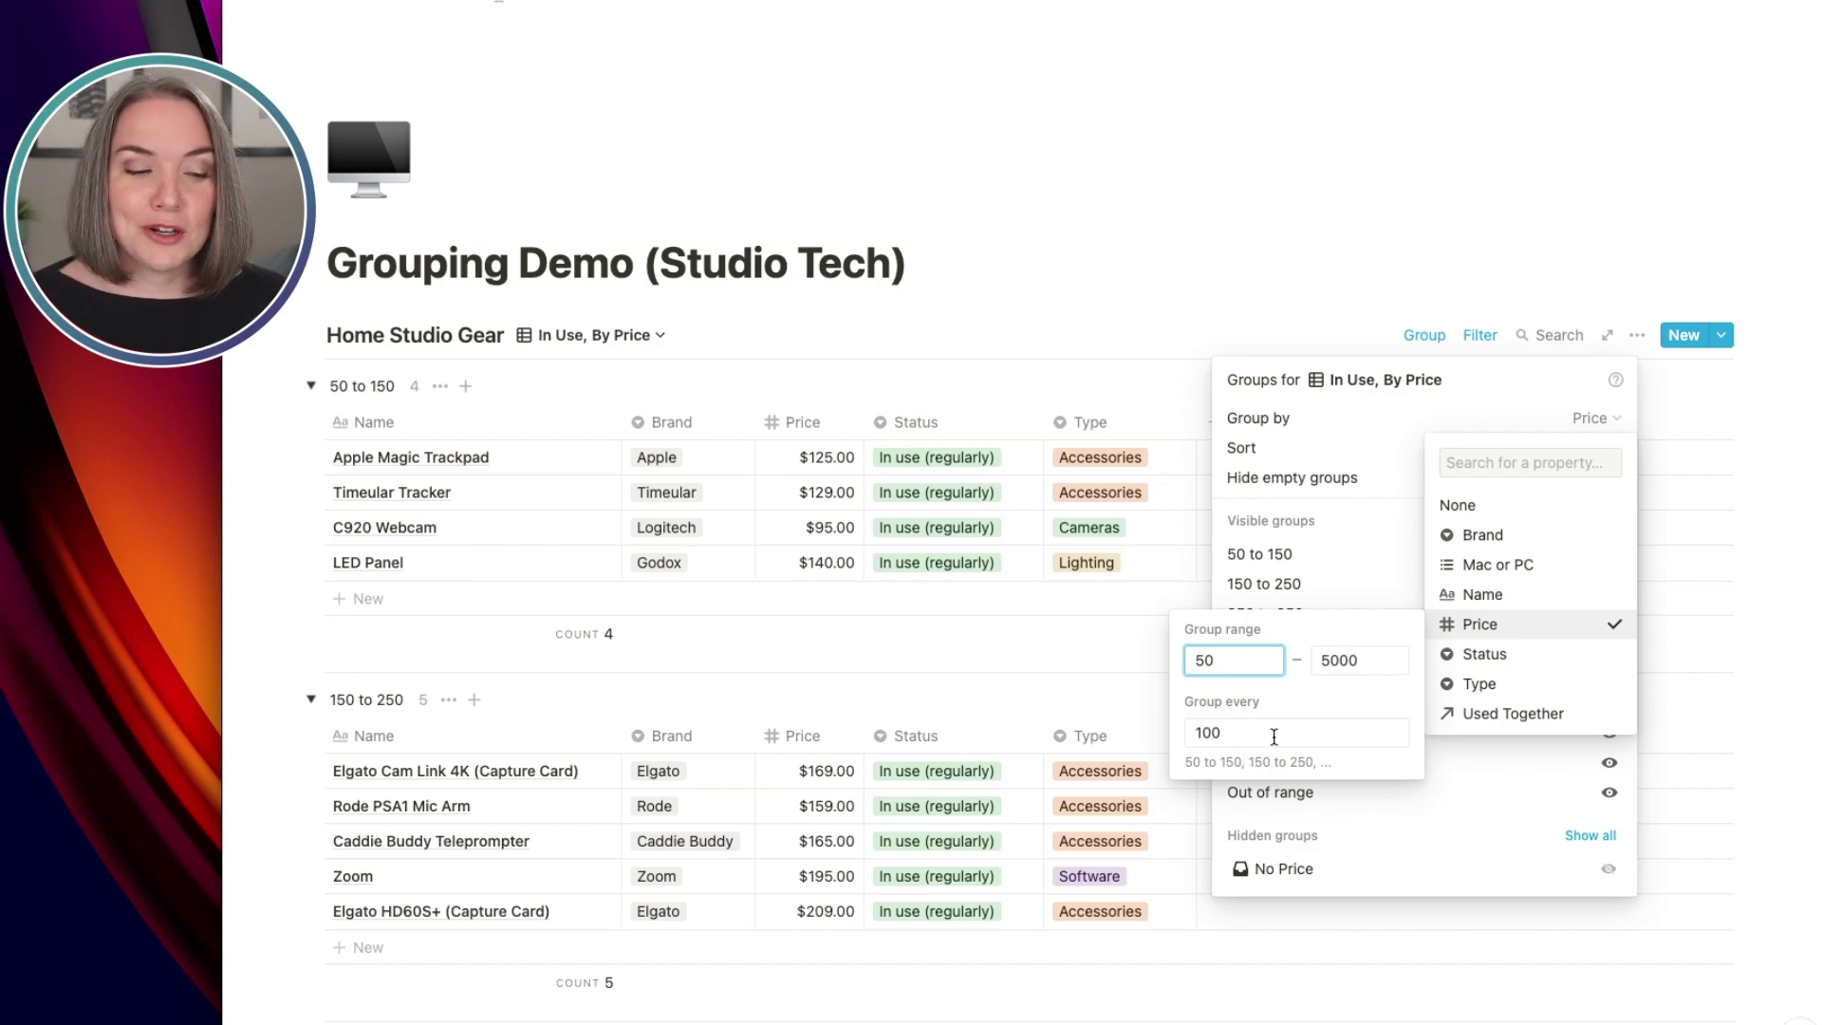
left_click_drag(1241, 735, 1158, 731)
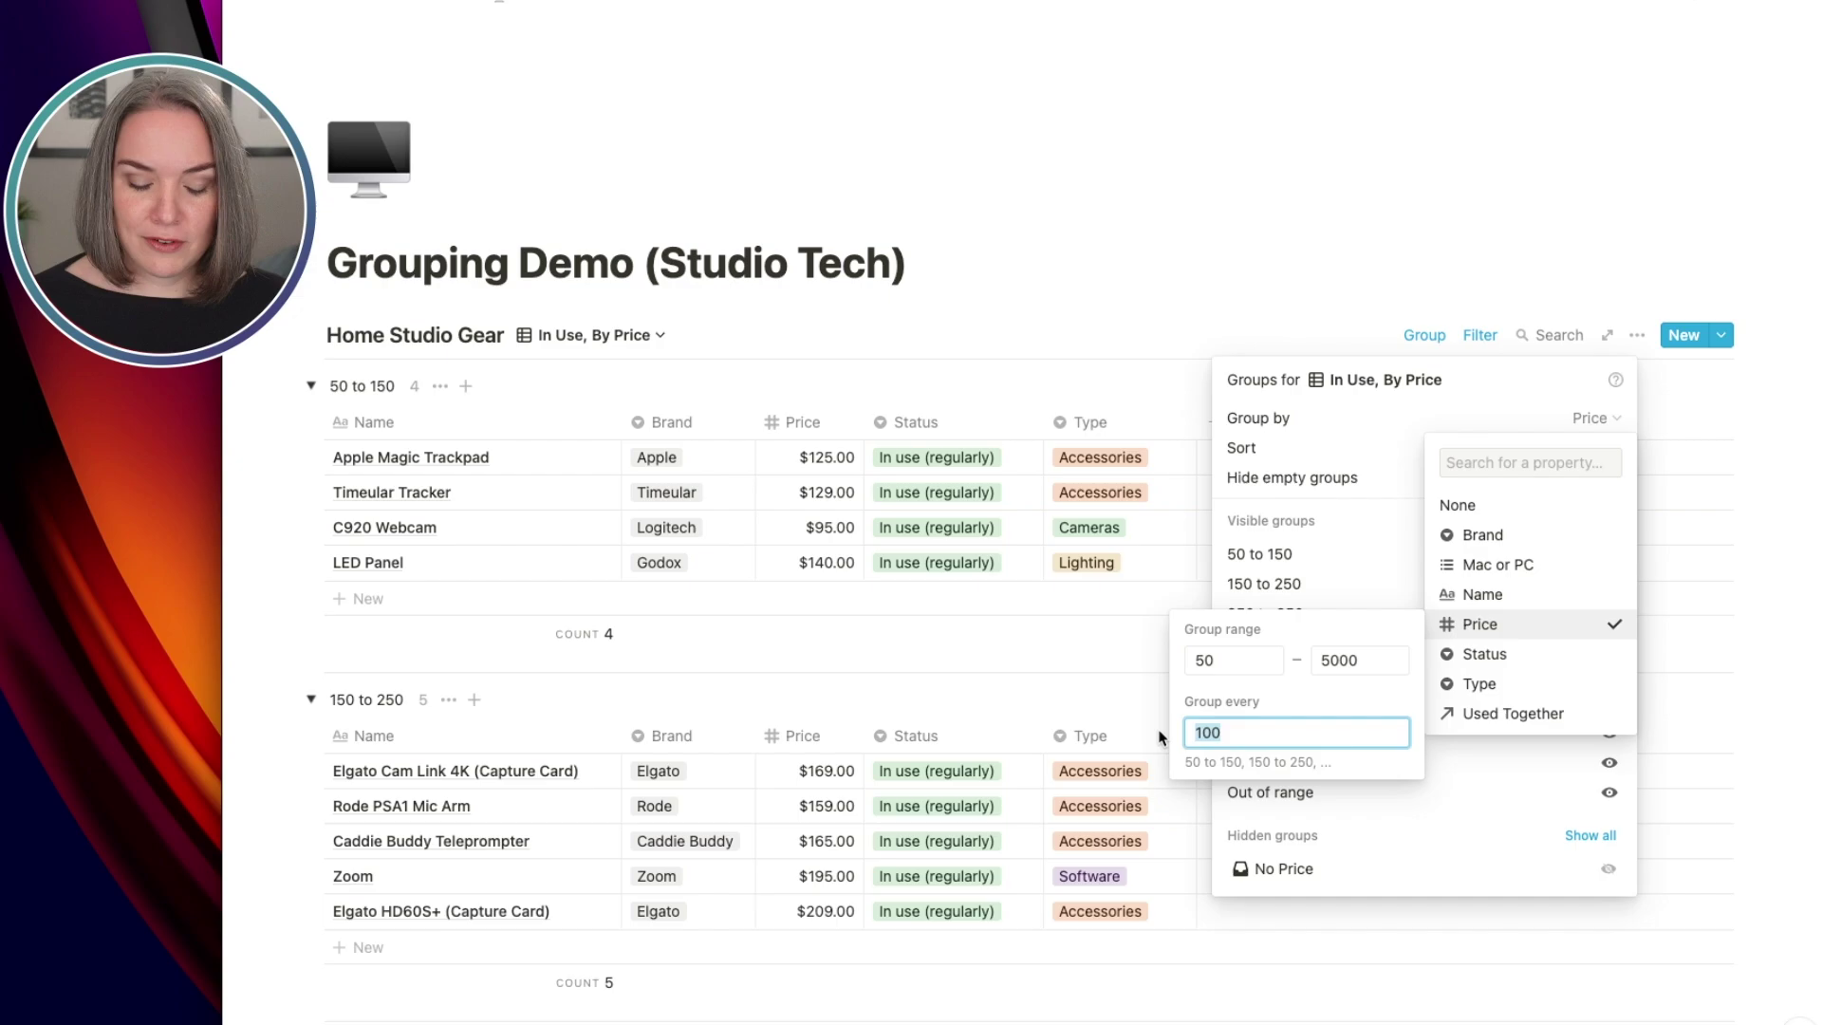
type("150")
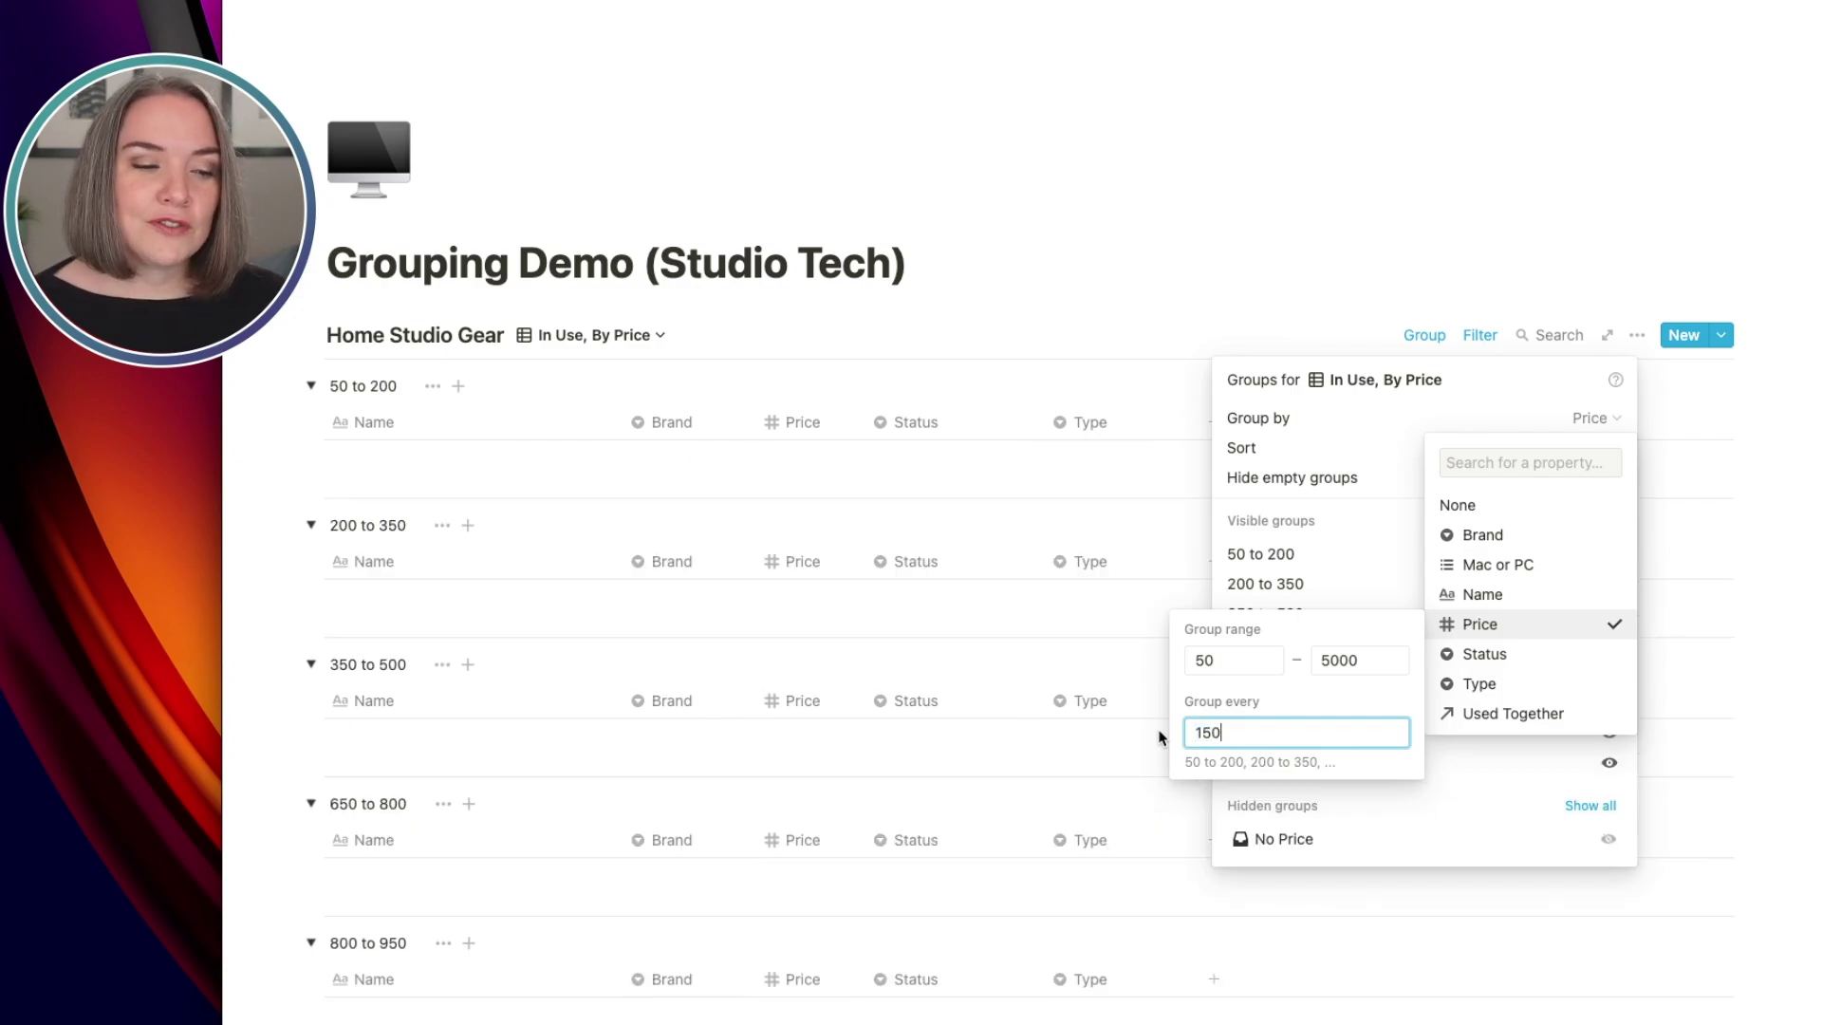
left_click(1354, 327)
left_click(1274, 281)
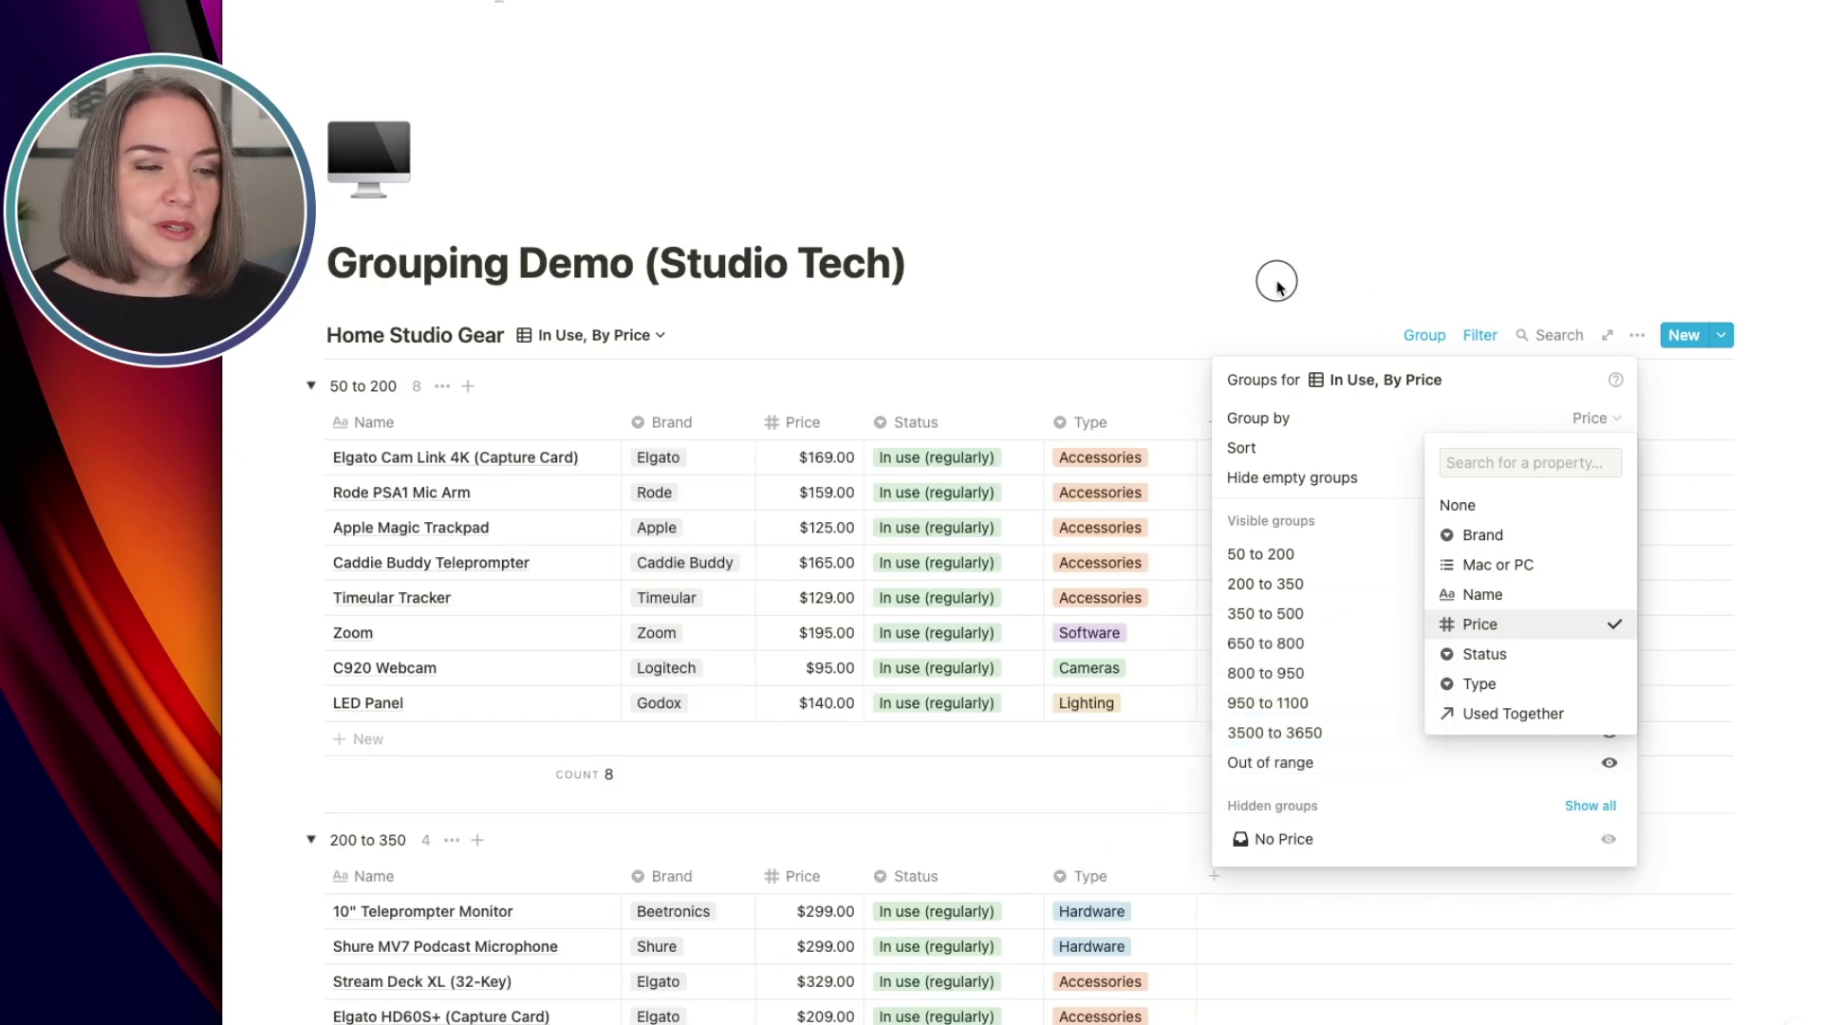
left_click(1285, 309)
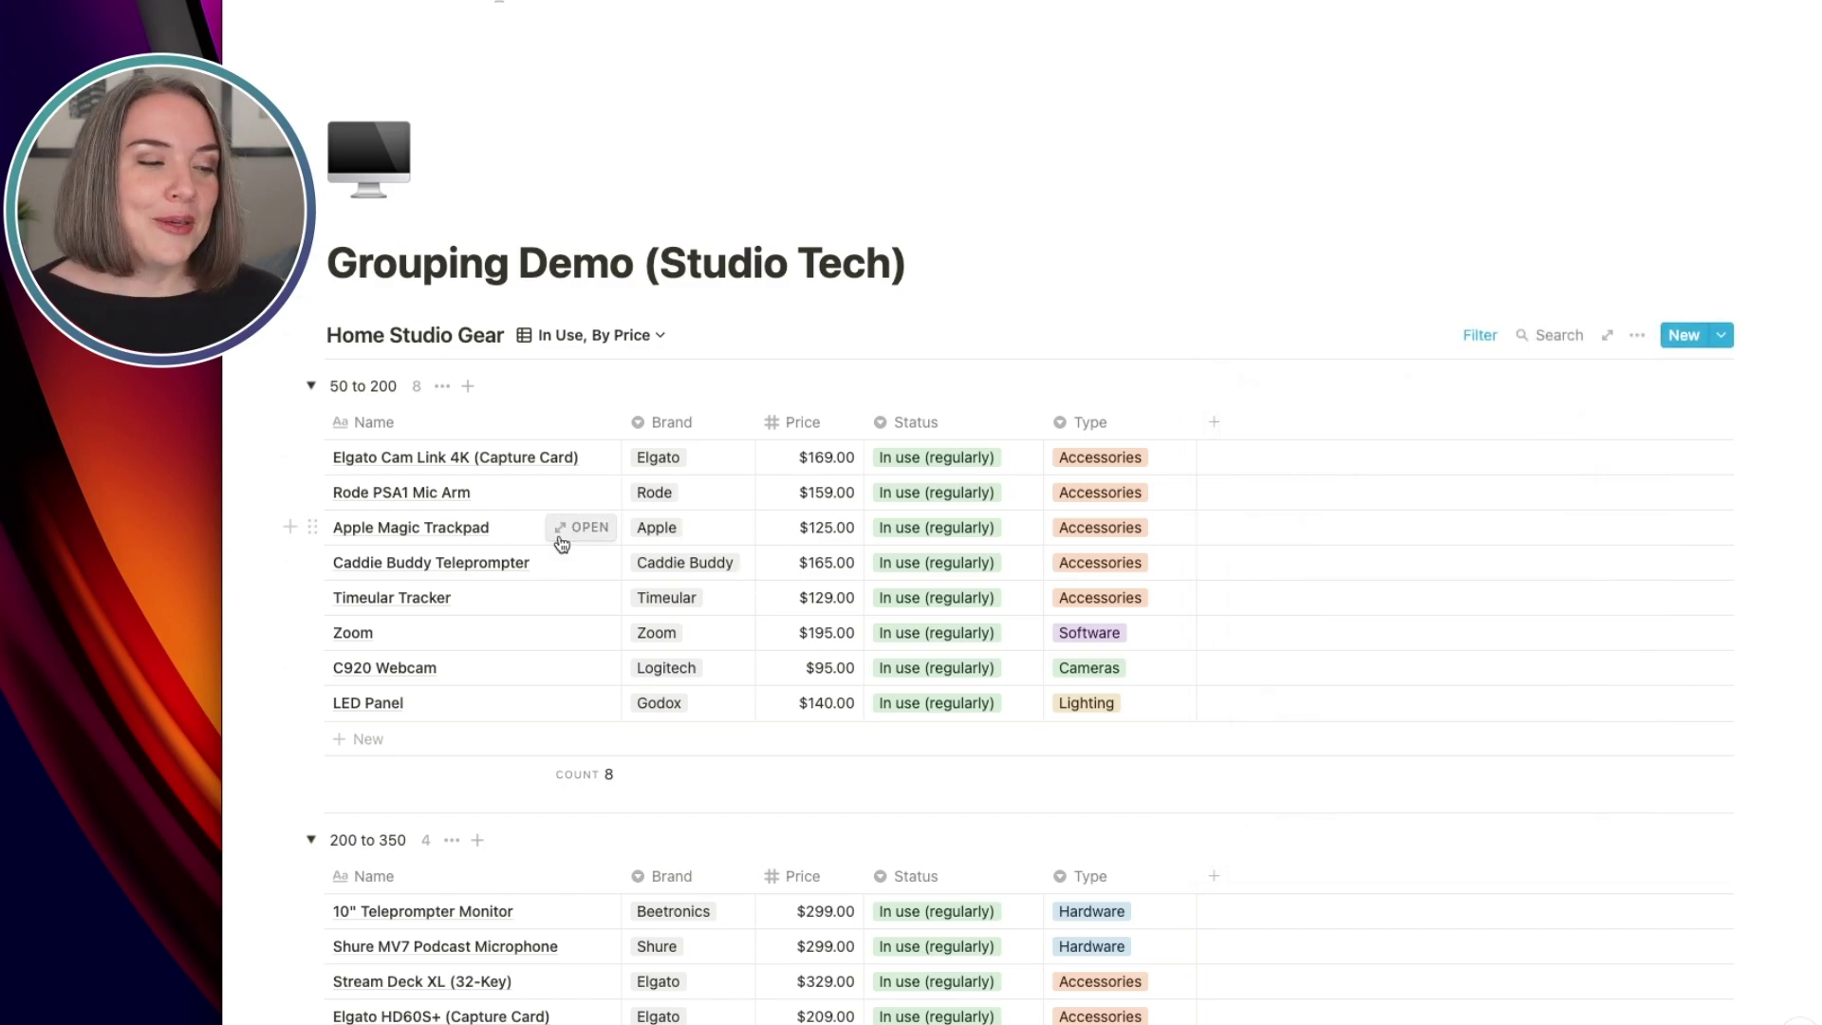
scroll(963, 579, "down", 5)
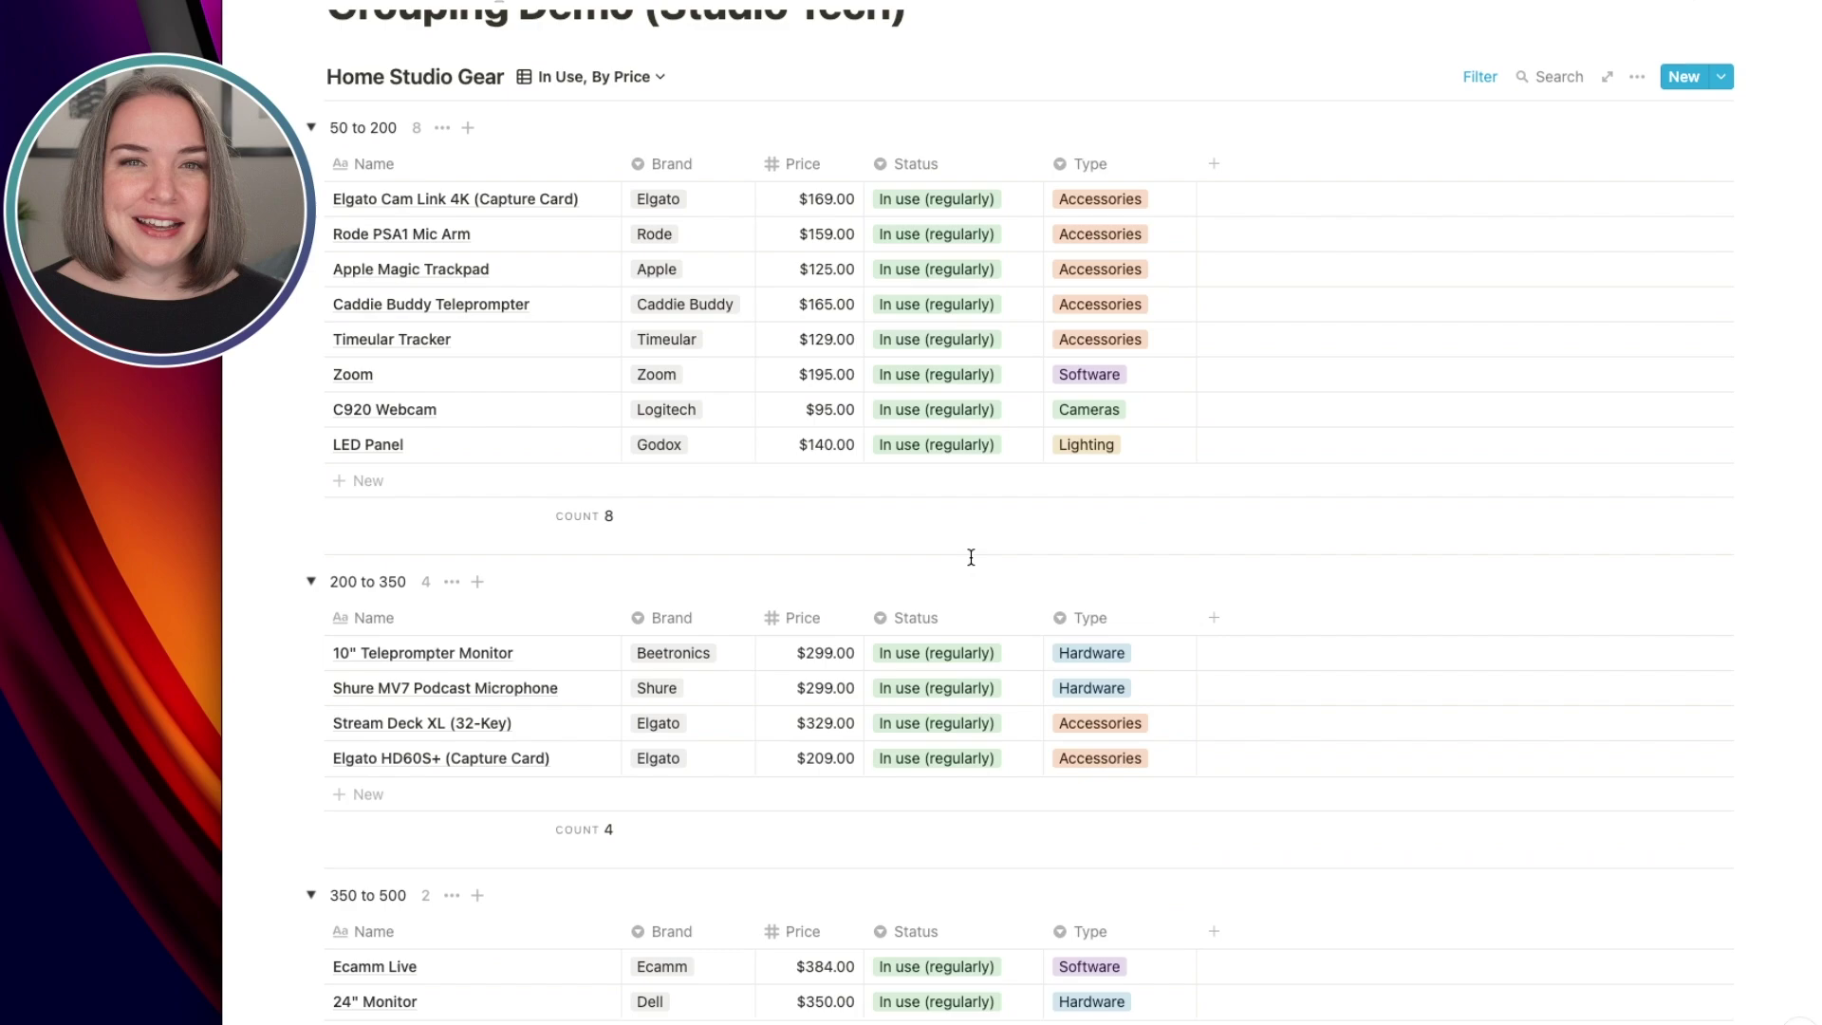
scroll(971, 558, "down", 1)
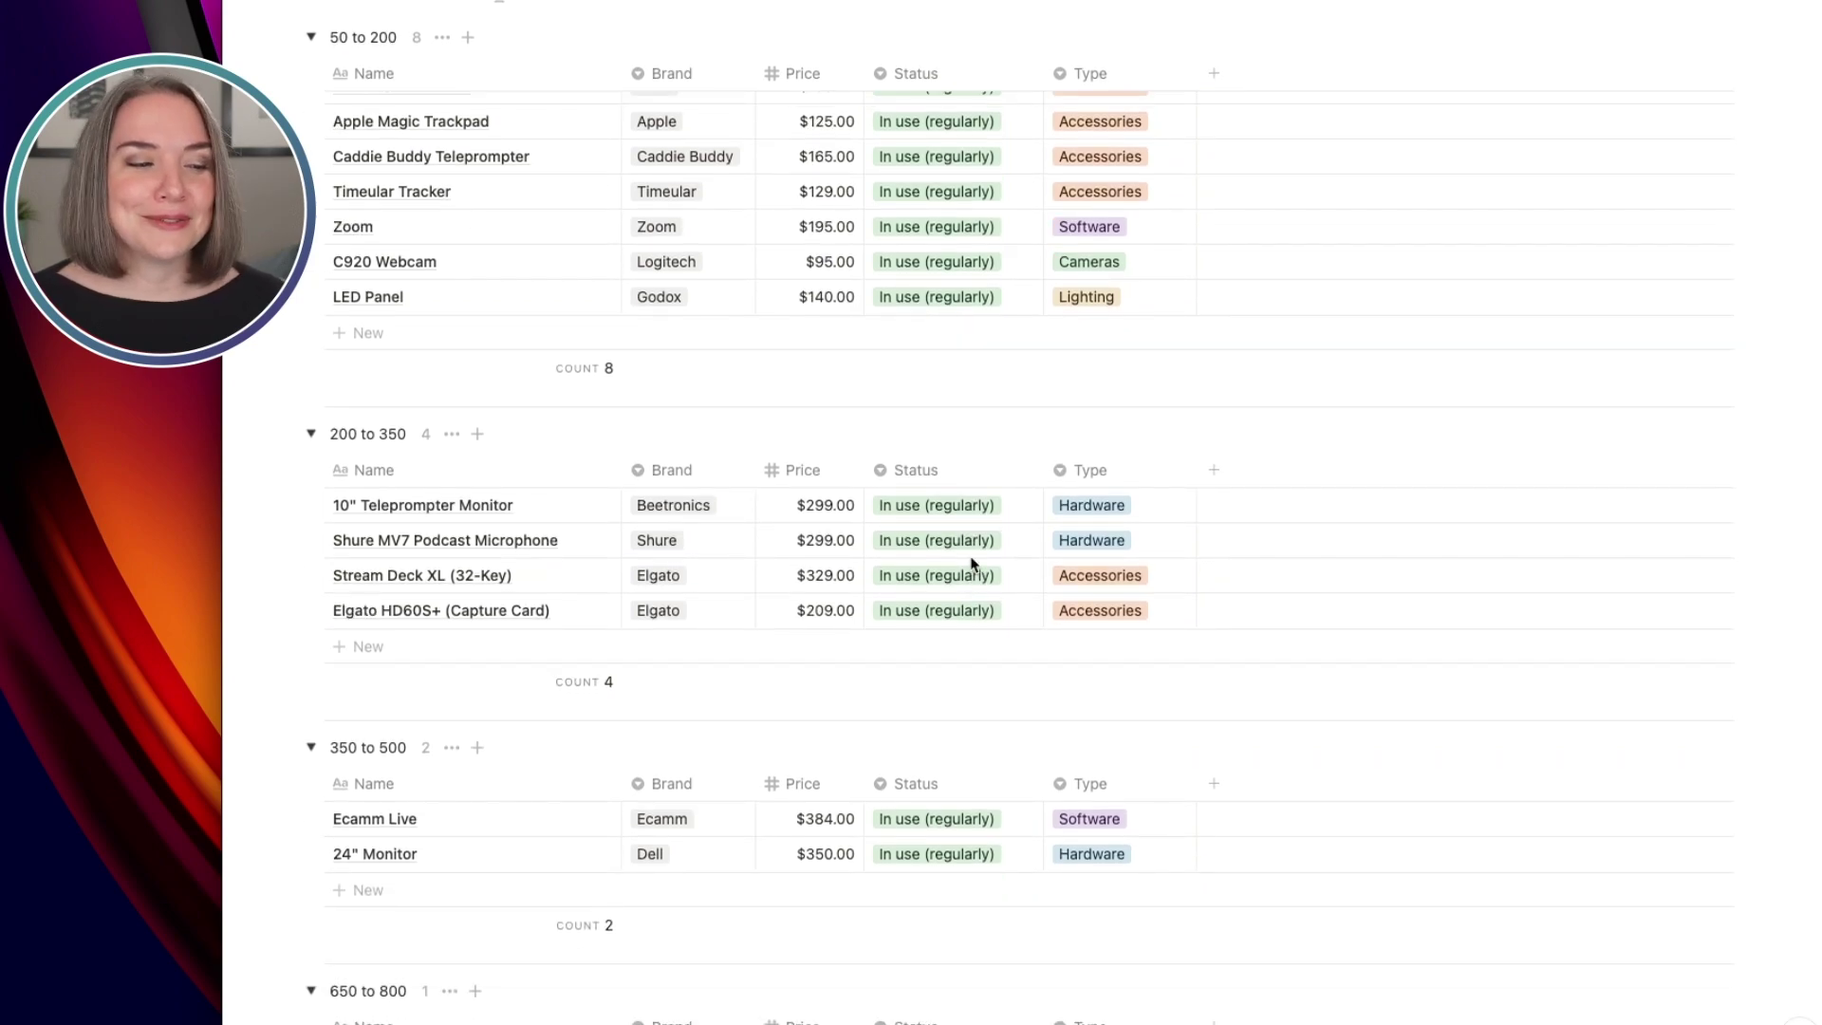
scroll(972, 564, "down", 2)
scroll(973, 564, "down", 1)
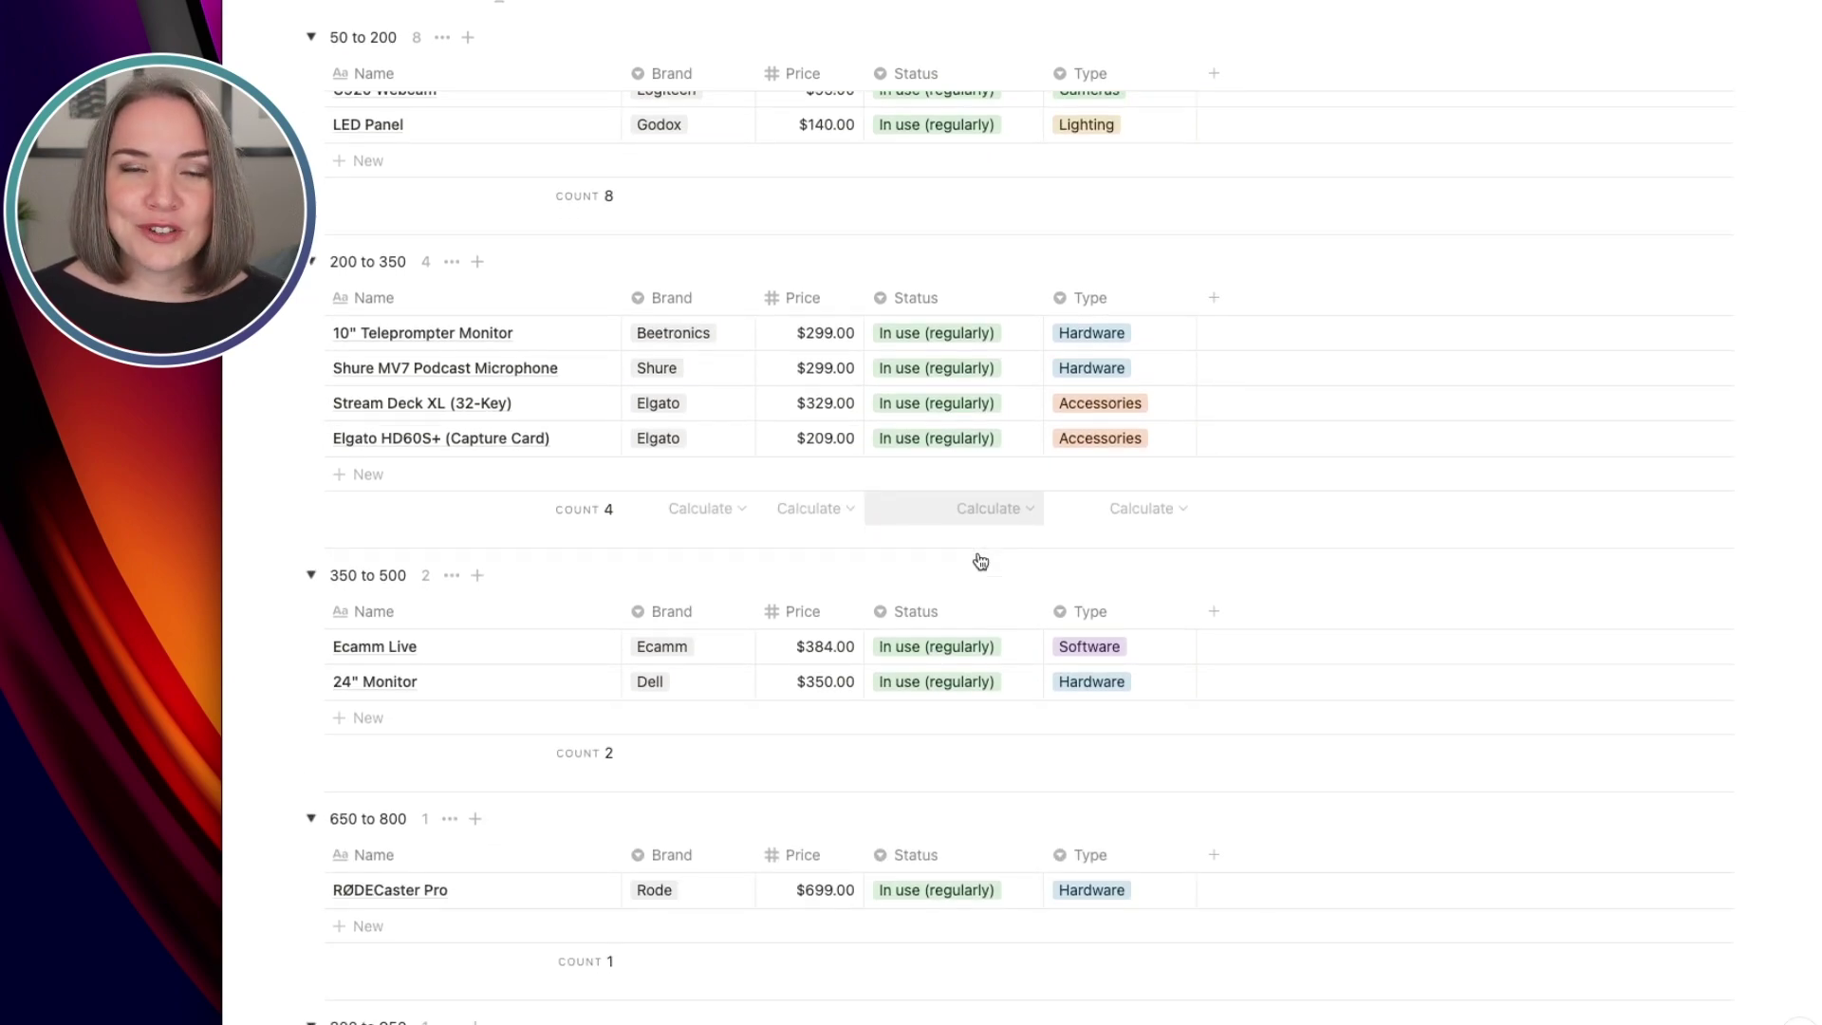
scroll(980, 560, "up", 6)
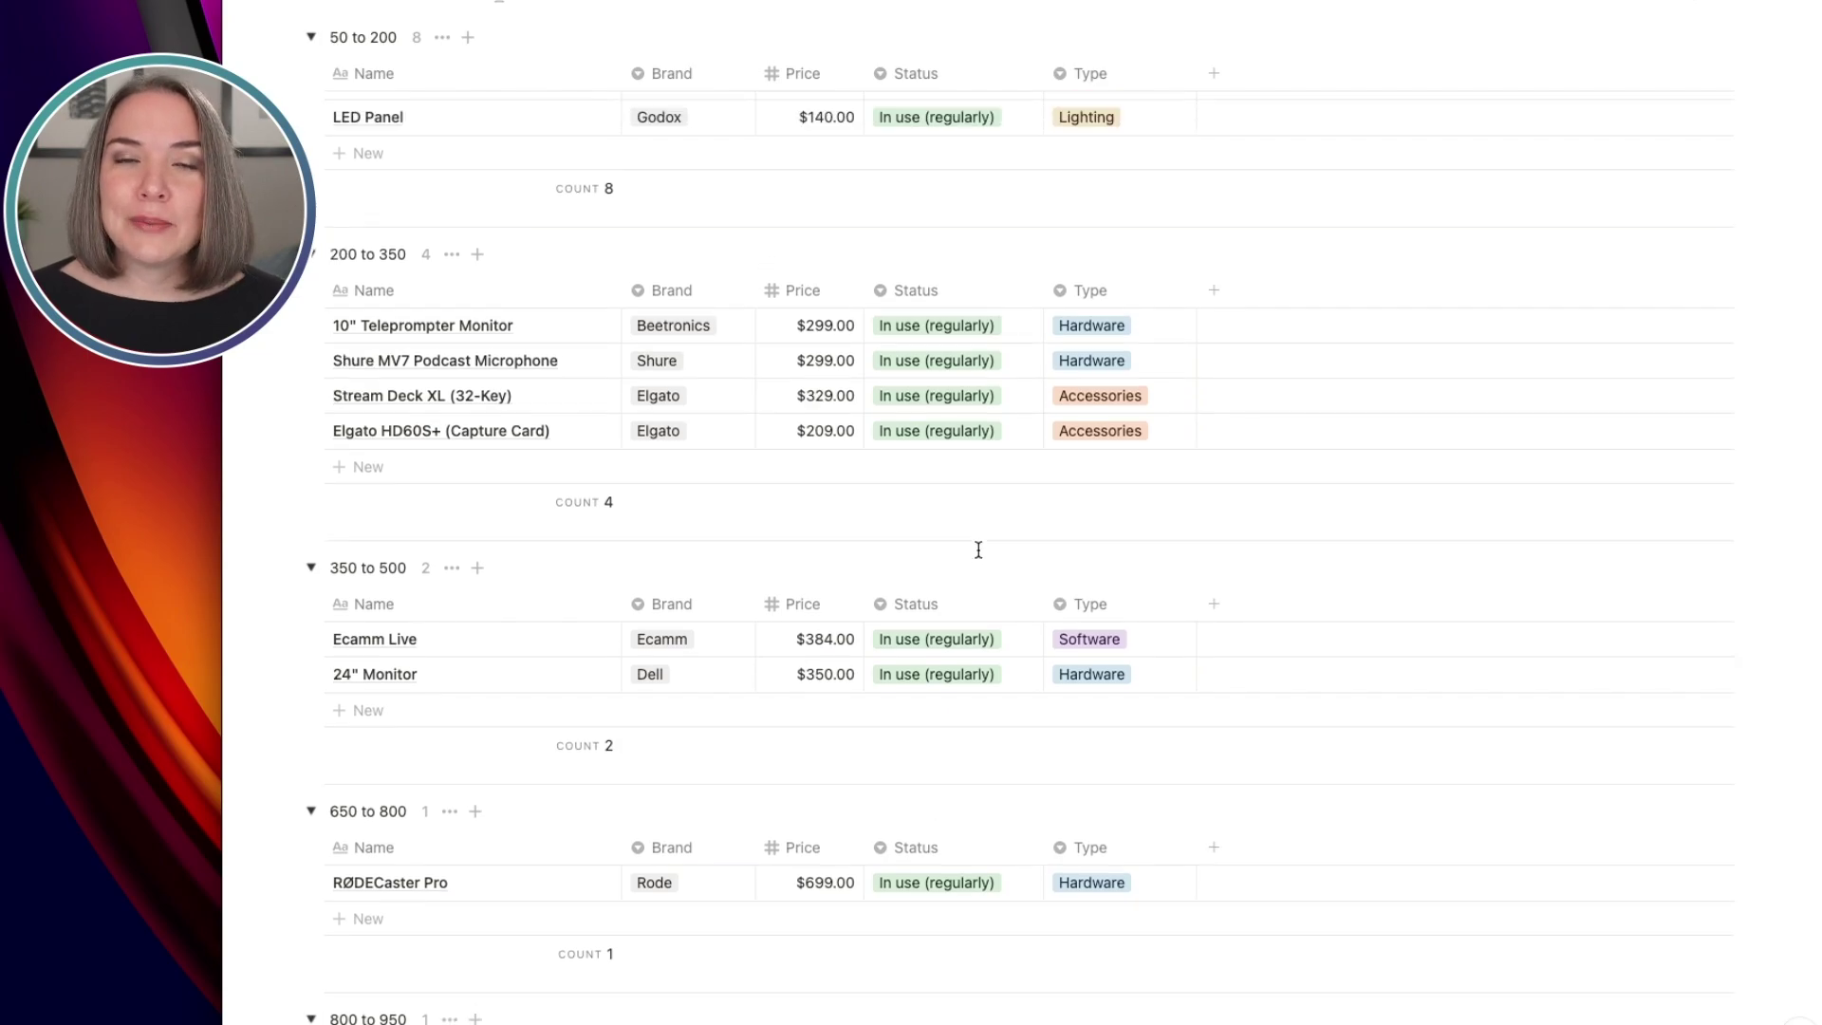
scroll(978, 549, "up", 1)
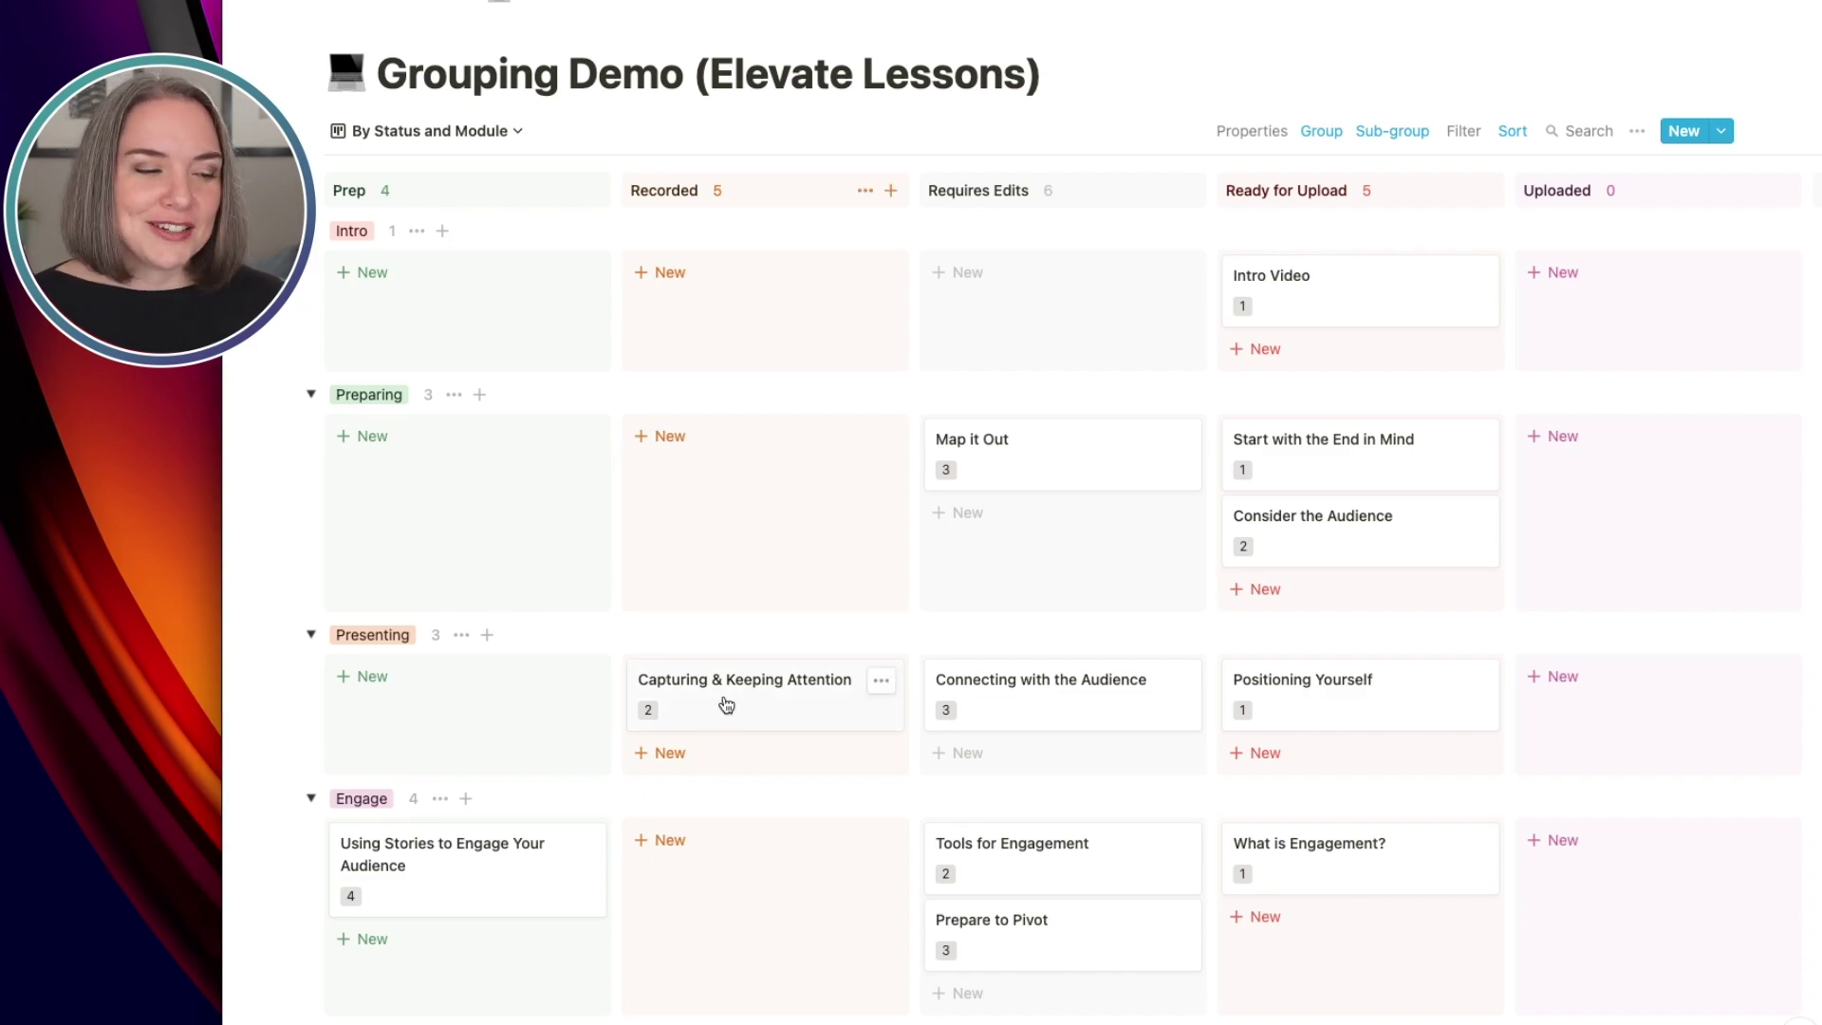
Move Capturing & Keeping Attention to Requires Edits and Intro Video, Start with the End in Mind, Map it Out, Positioning Yourself to Uploaded.
left_click_drag(726, 703, 1017, 755)
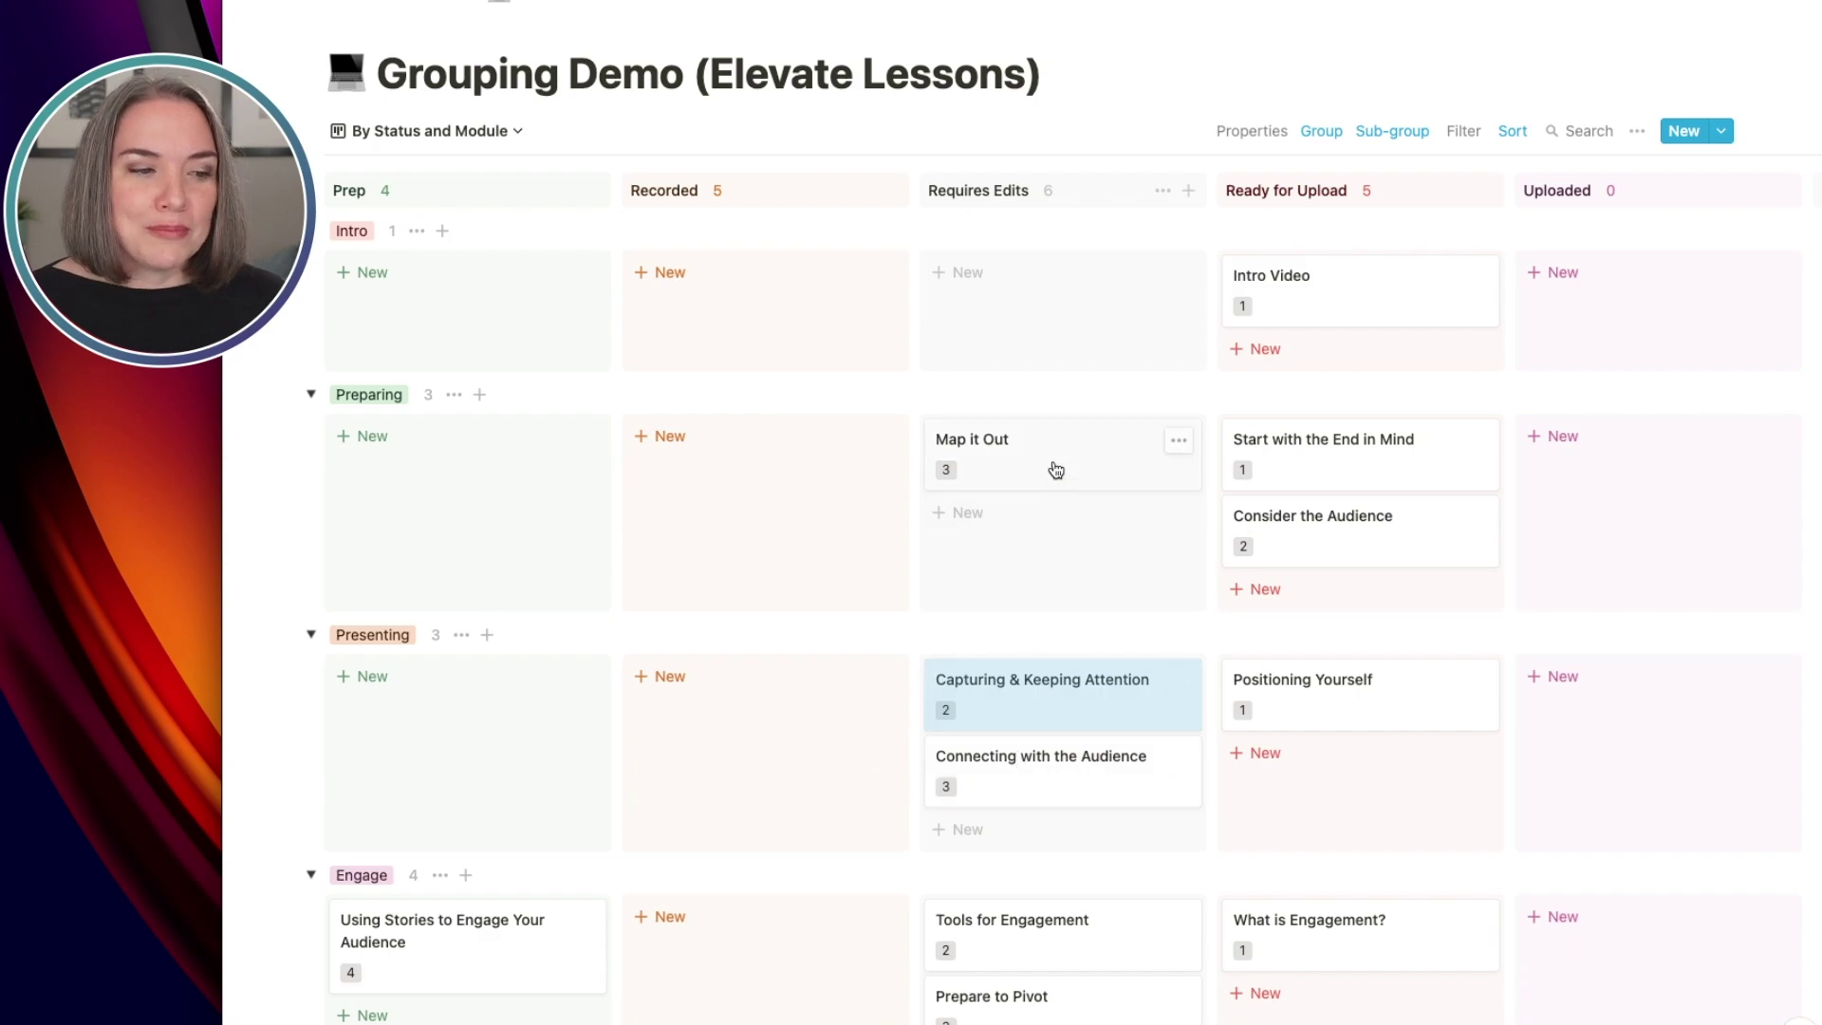
left_click_drag(1045, 462, 1379, 582)
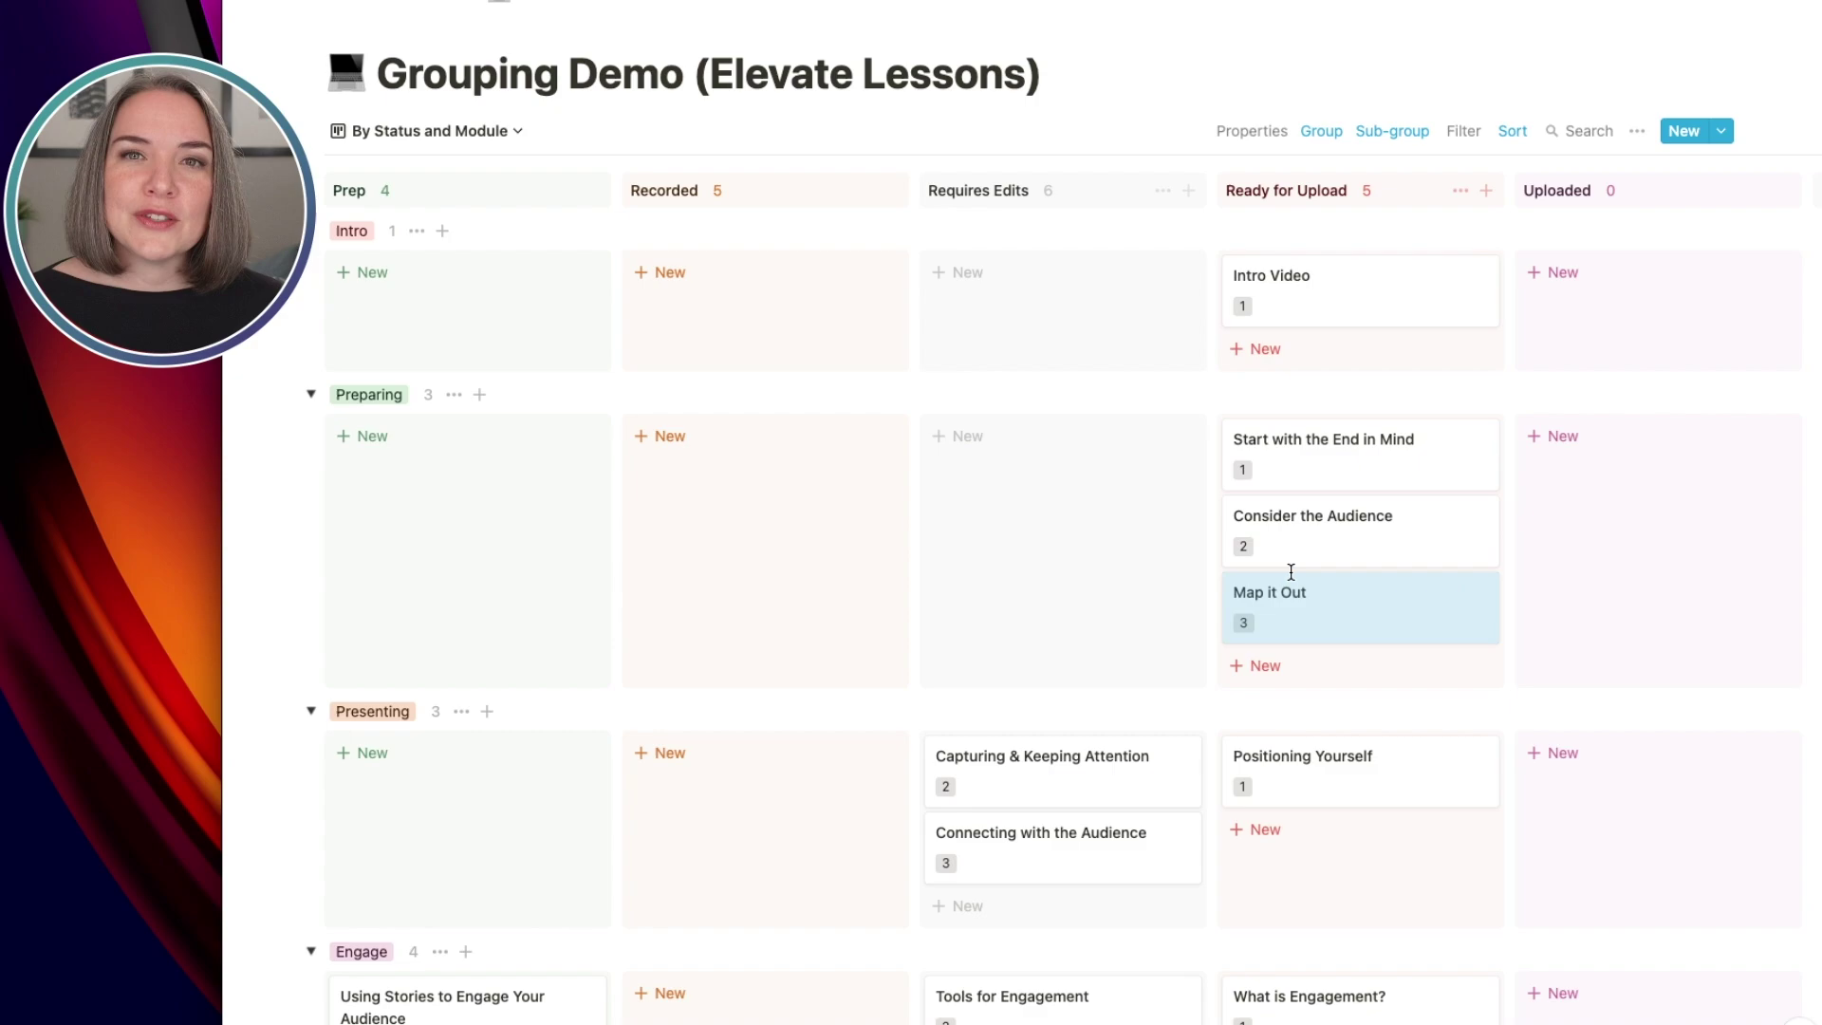
left_click_drag(1367, 293, 1625, 277)
left_click_drag(1340, 472, 1632, 453)
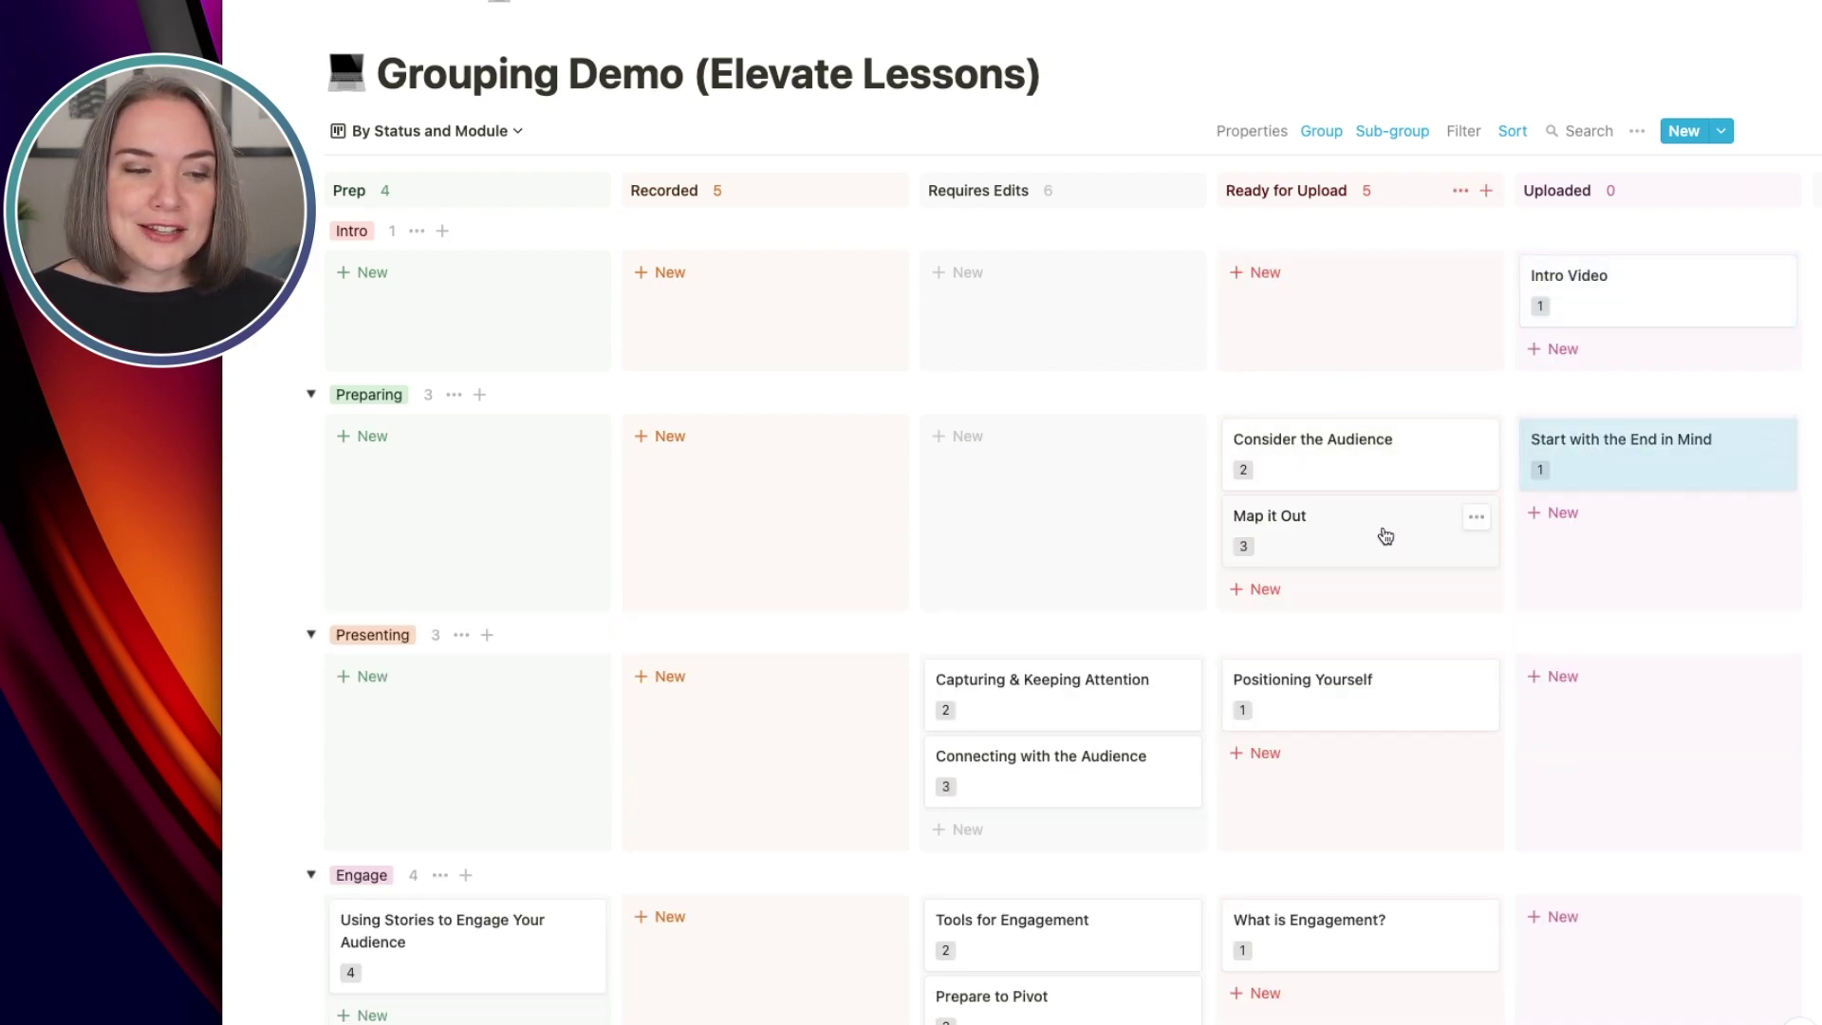
left_click_drag(1358, 537, 1655, 537)
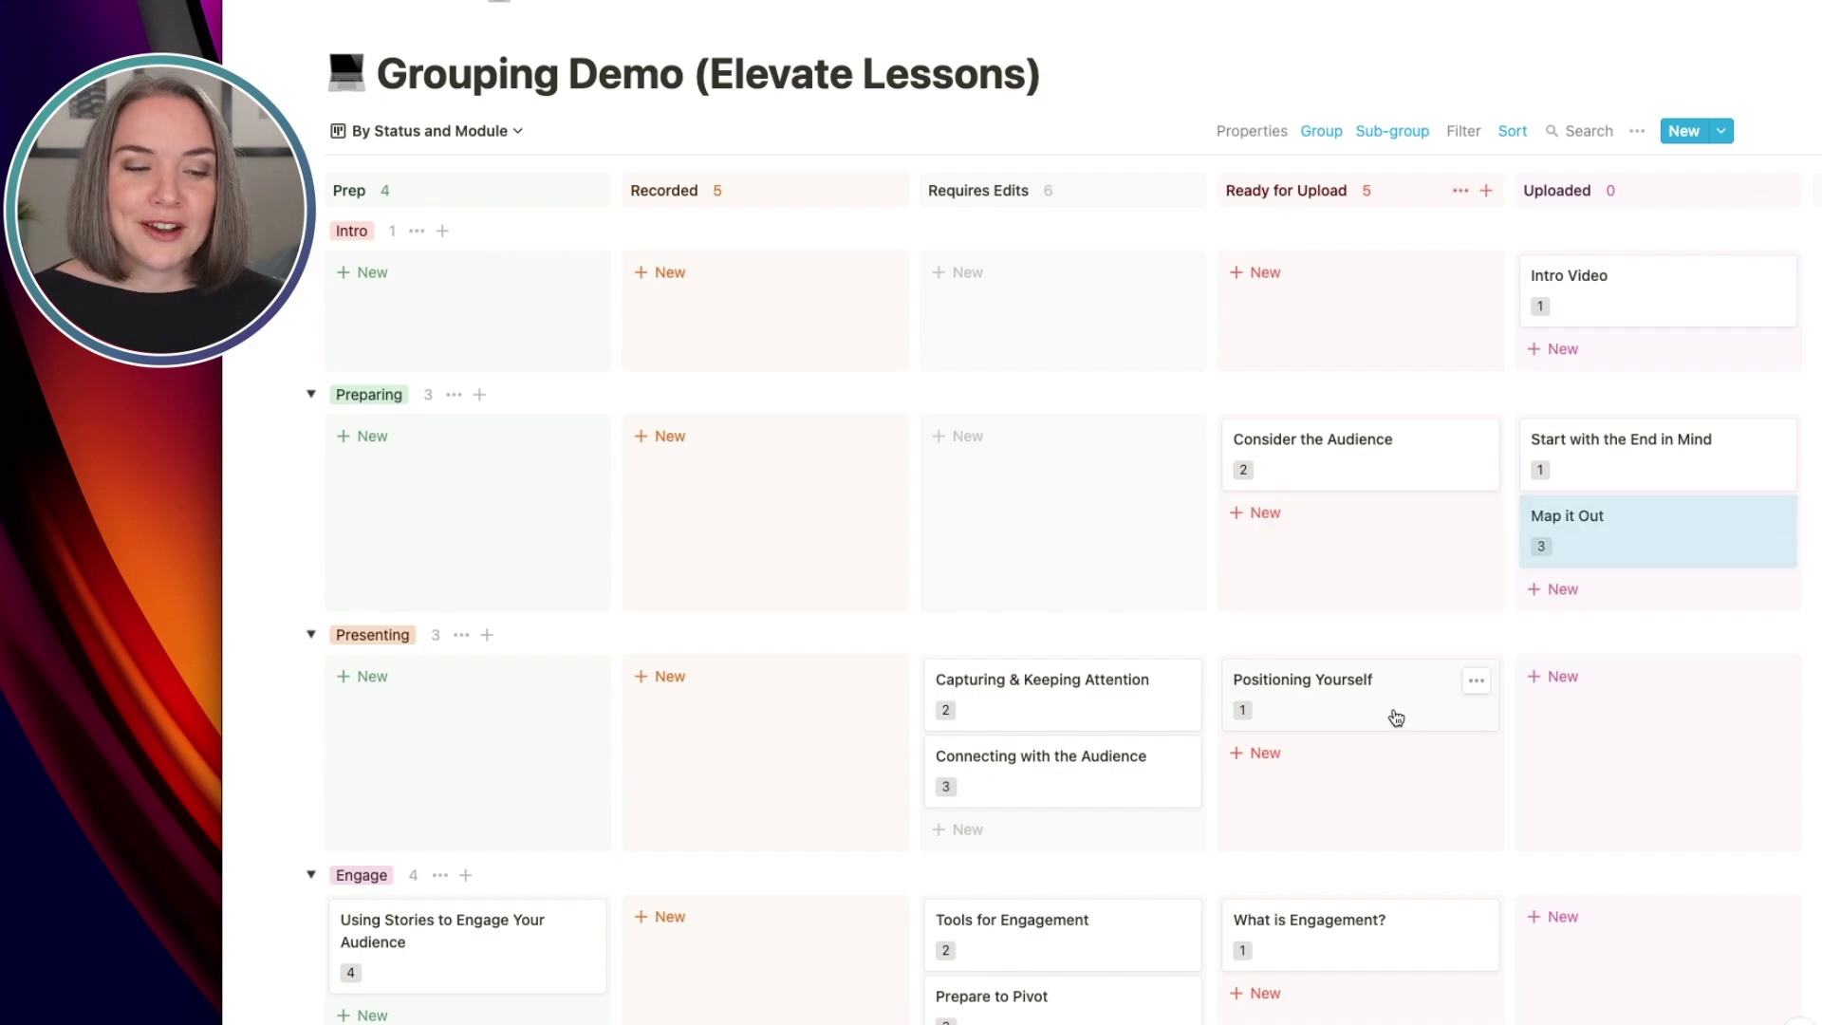
left_click_drag(1392, 716, 1573, 712)
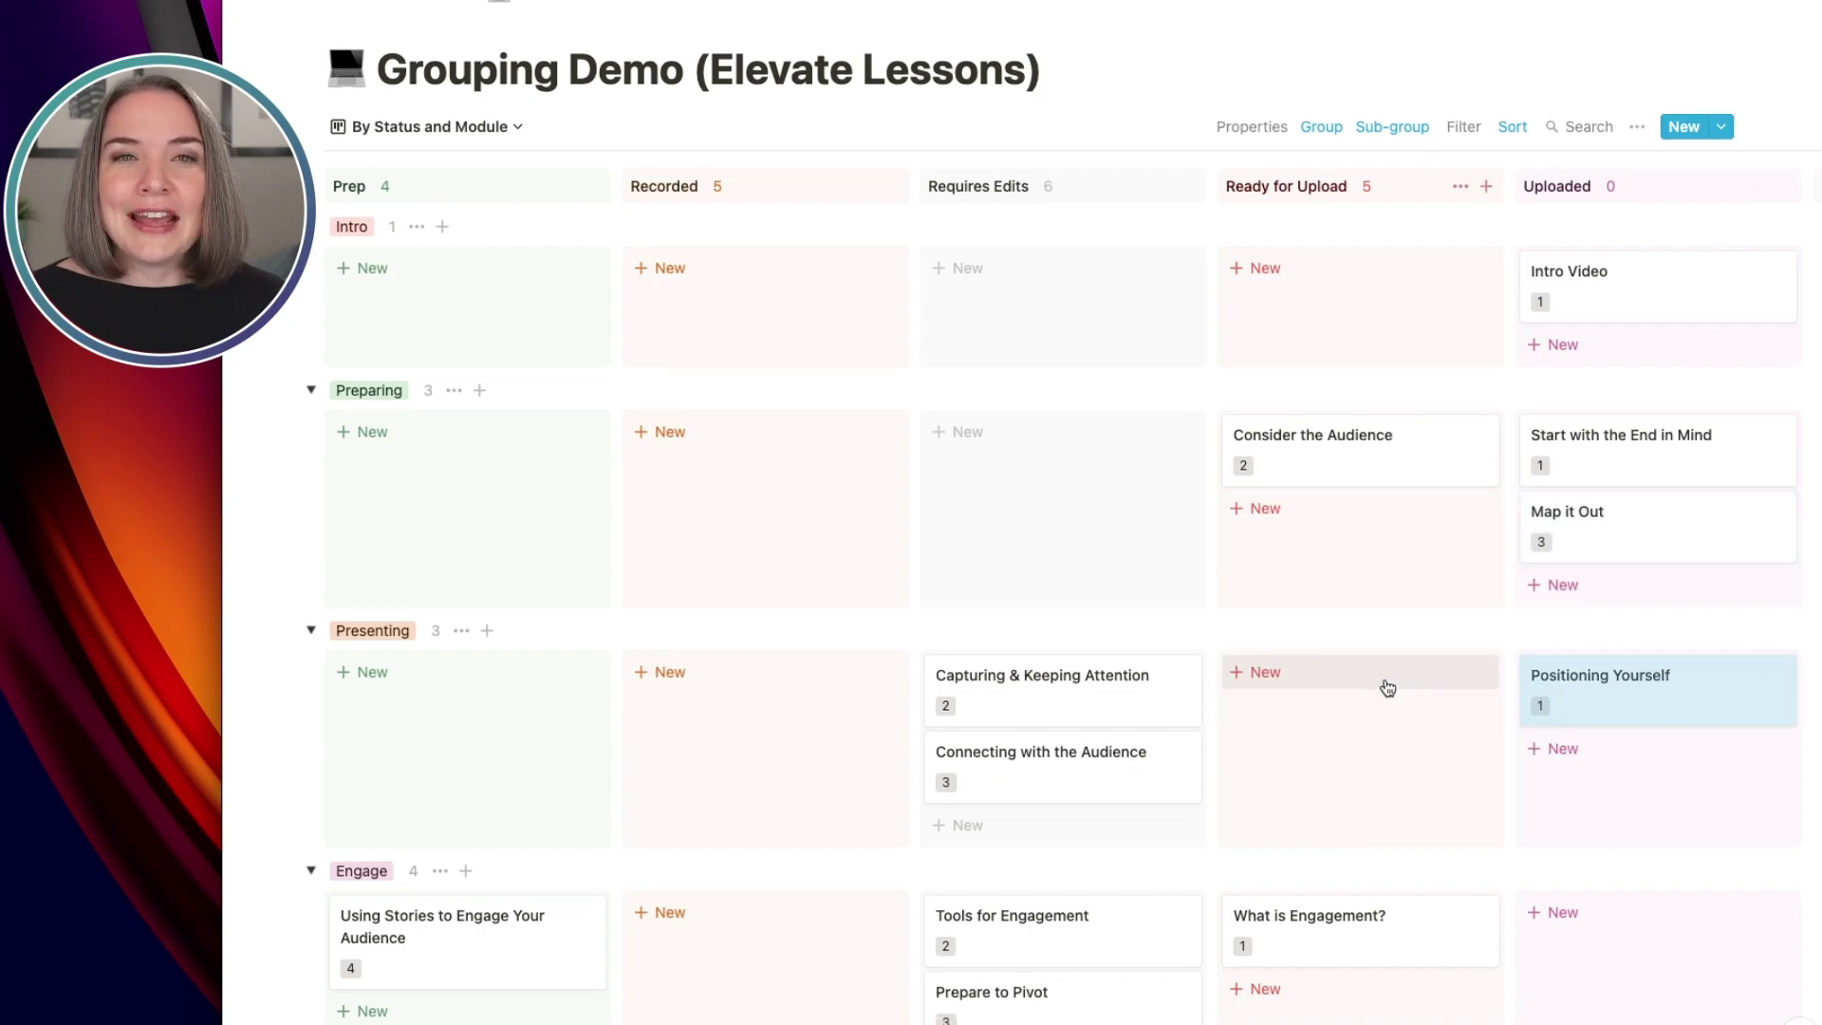
Place Using Stories to Engage Your Audience in the Recorded column under the Engage module.
scroll(1386, 687, "down", 2)
scroll(1391, 687, "down", 3)
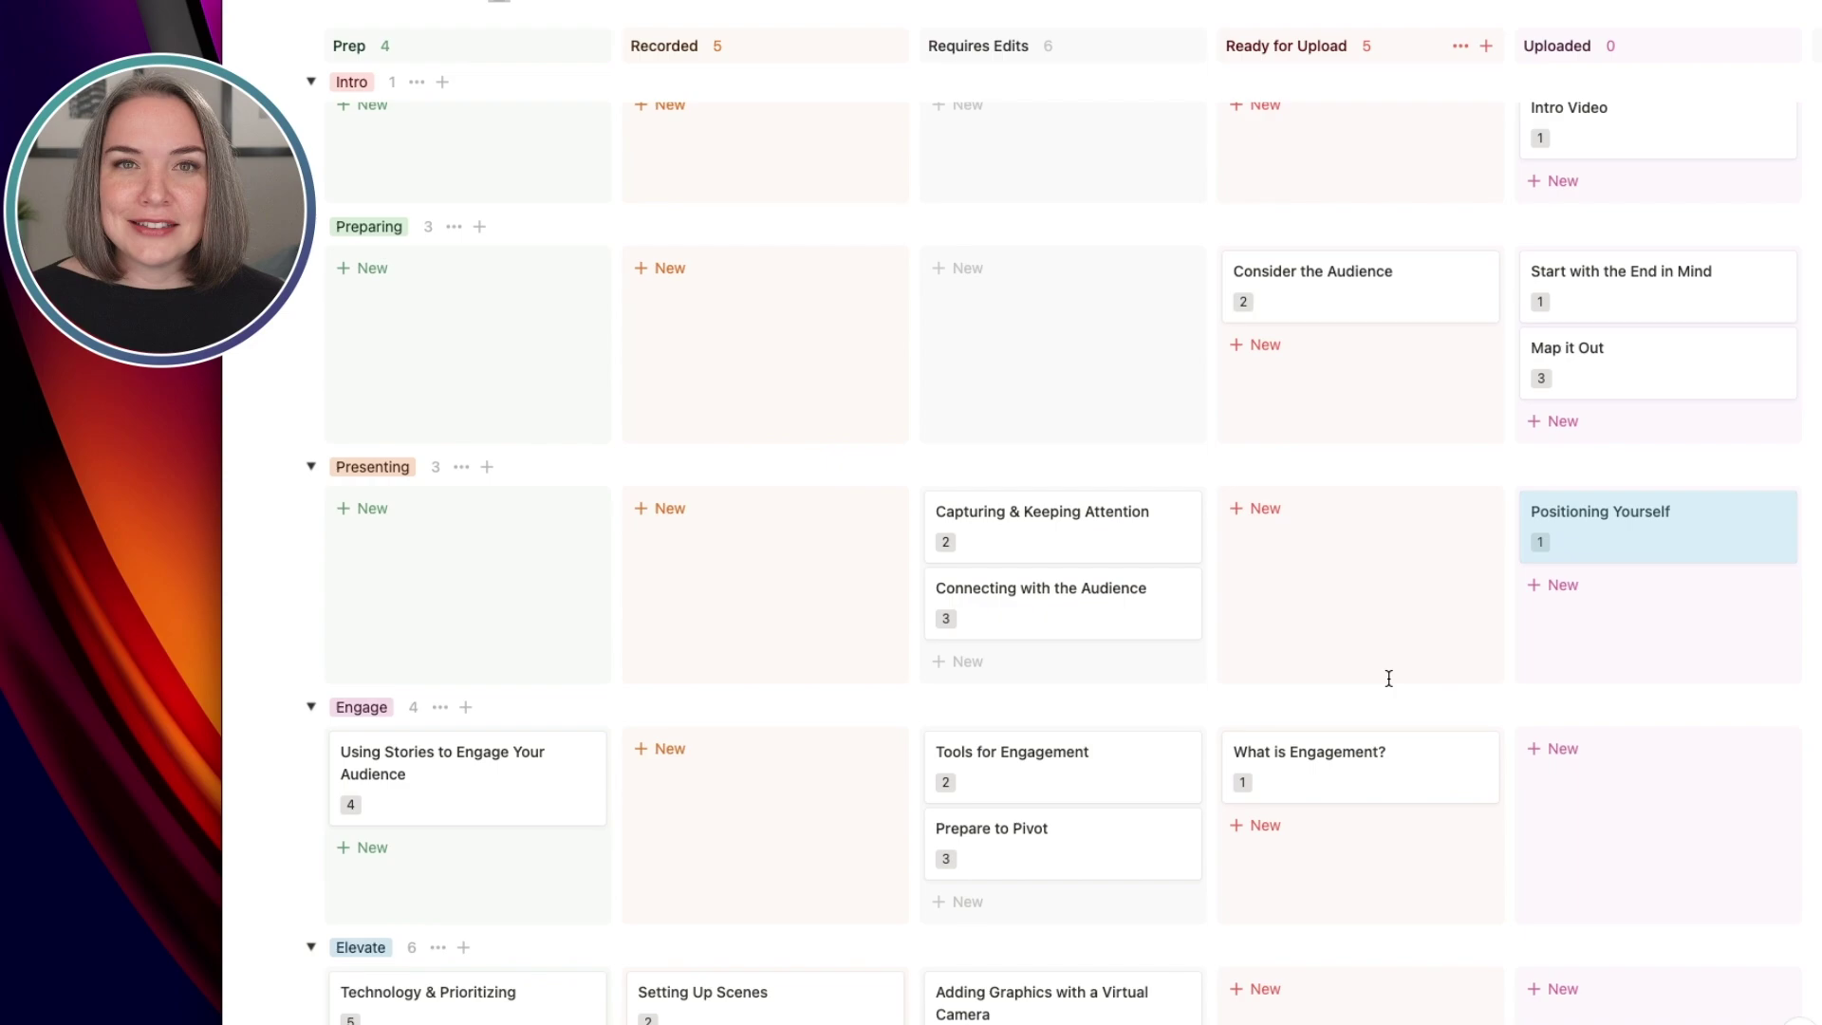
scroll(1391, 676, "down", 1)
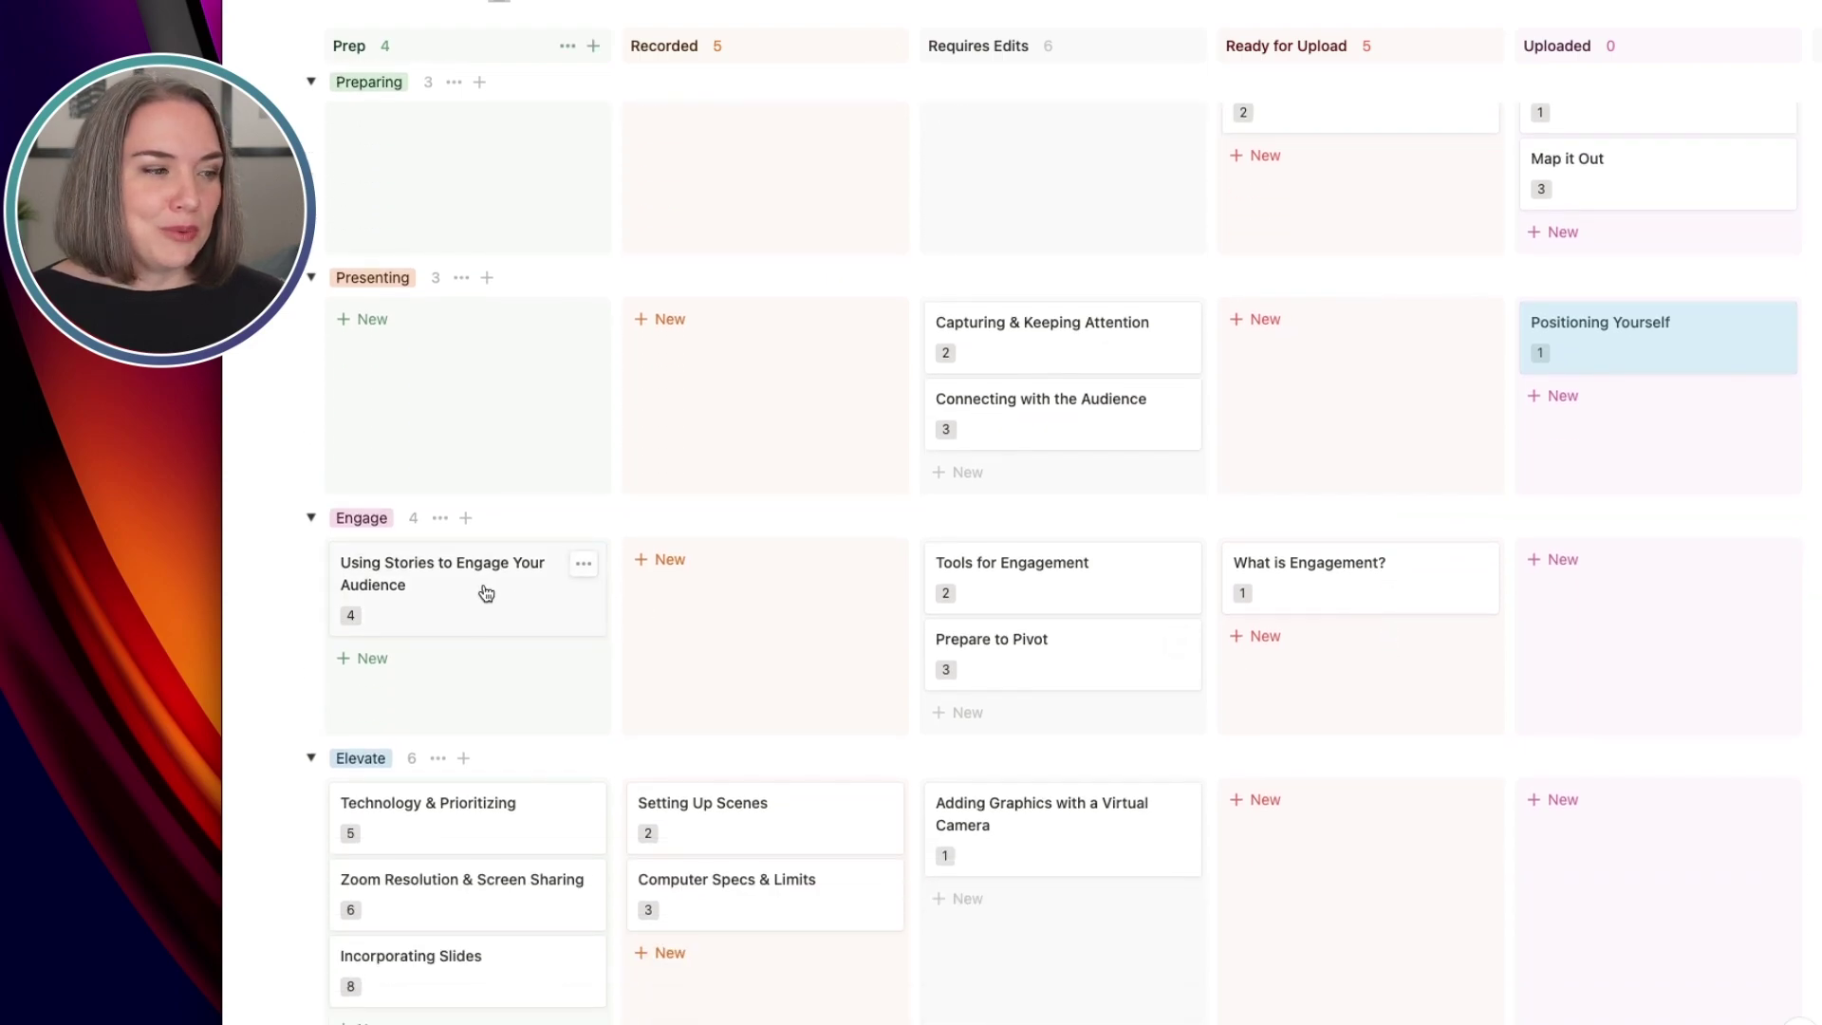
left_click_drag(495, 582, 805, 593)
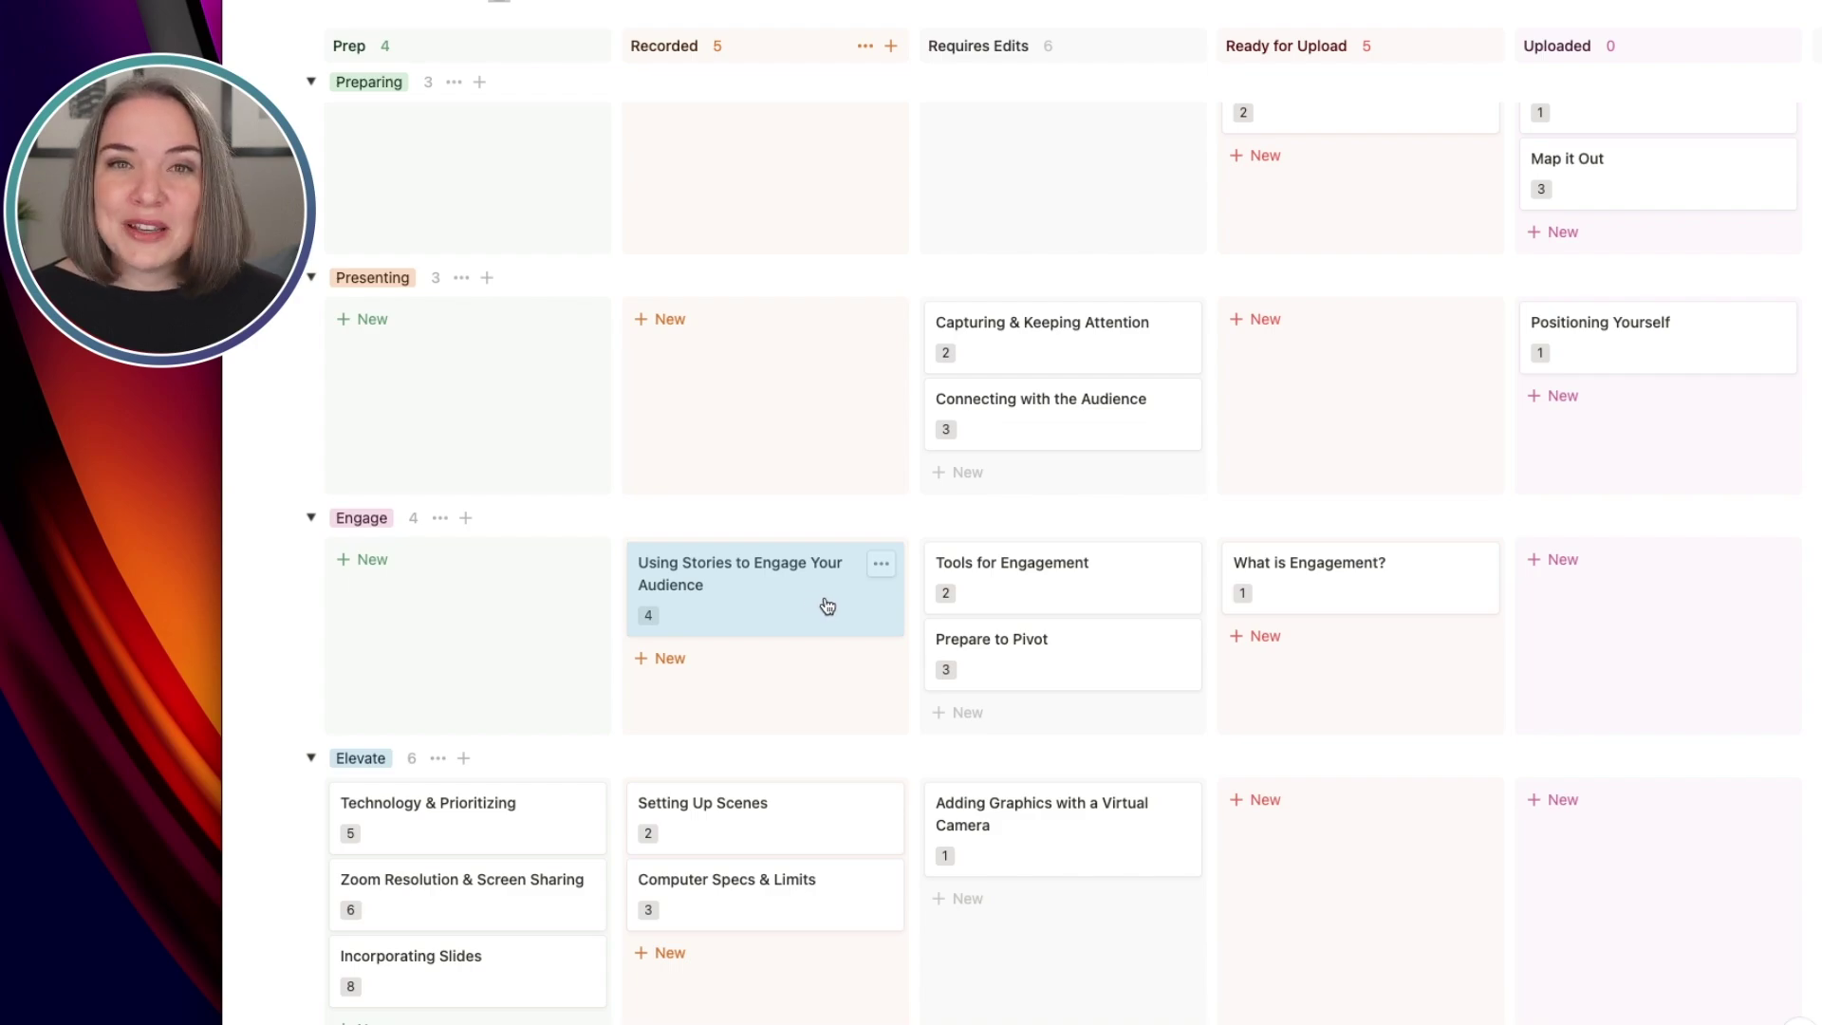
left_click_drag(752, 594, 707, 438)
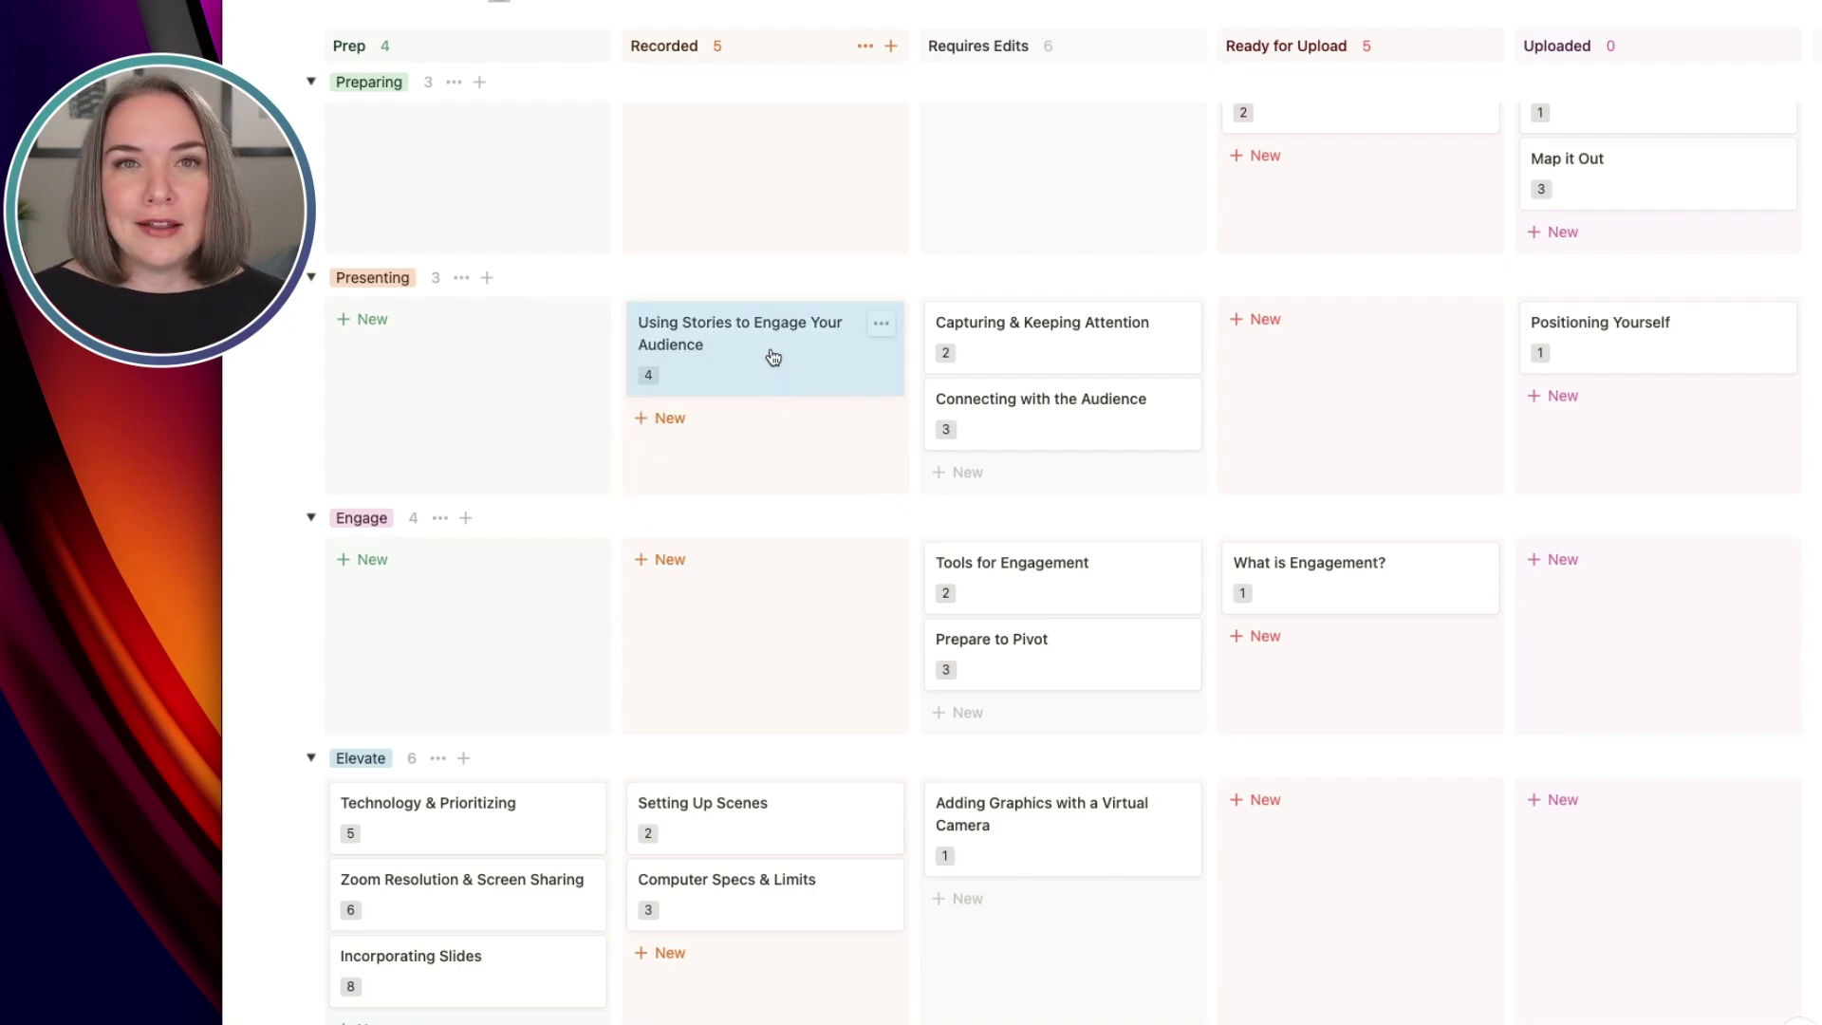
left_click_drag(773, 358, 772, 594)
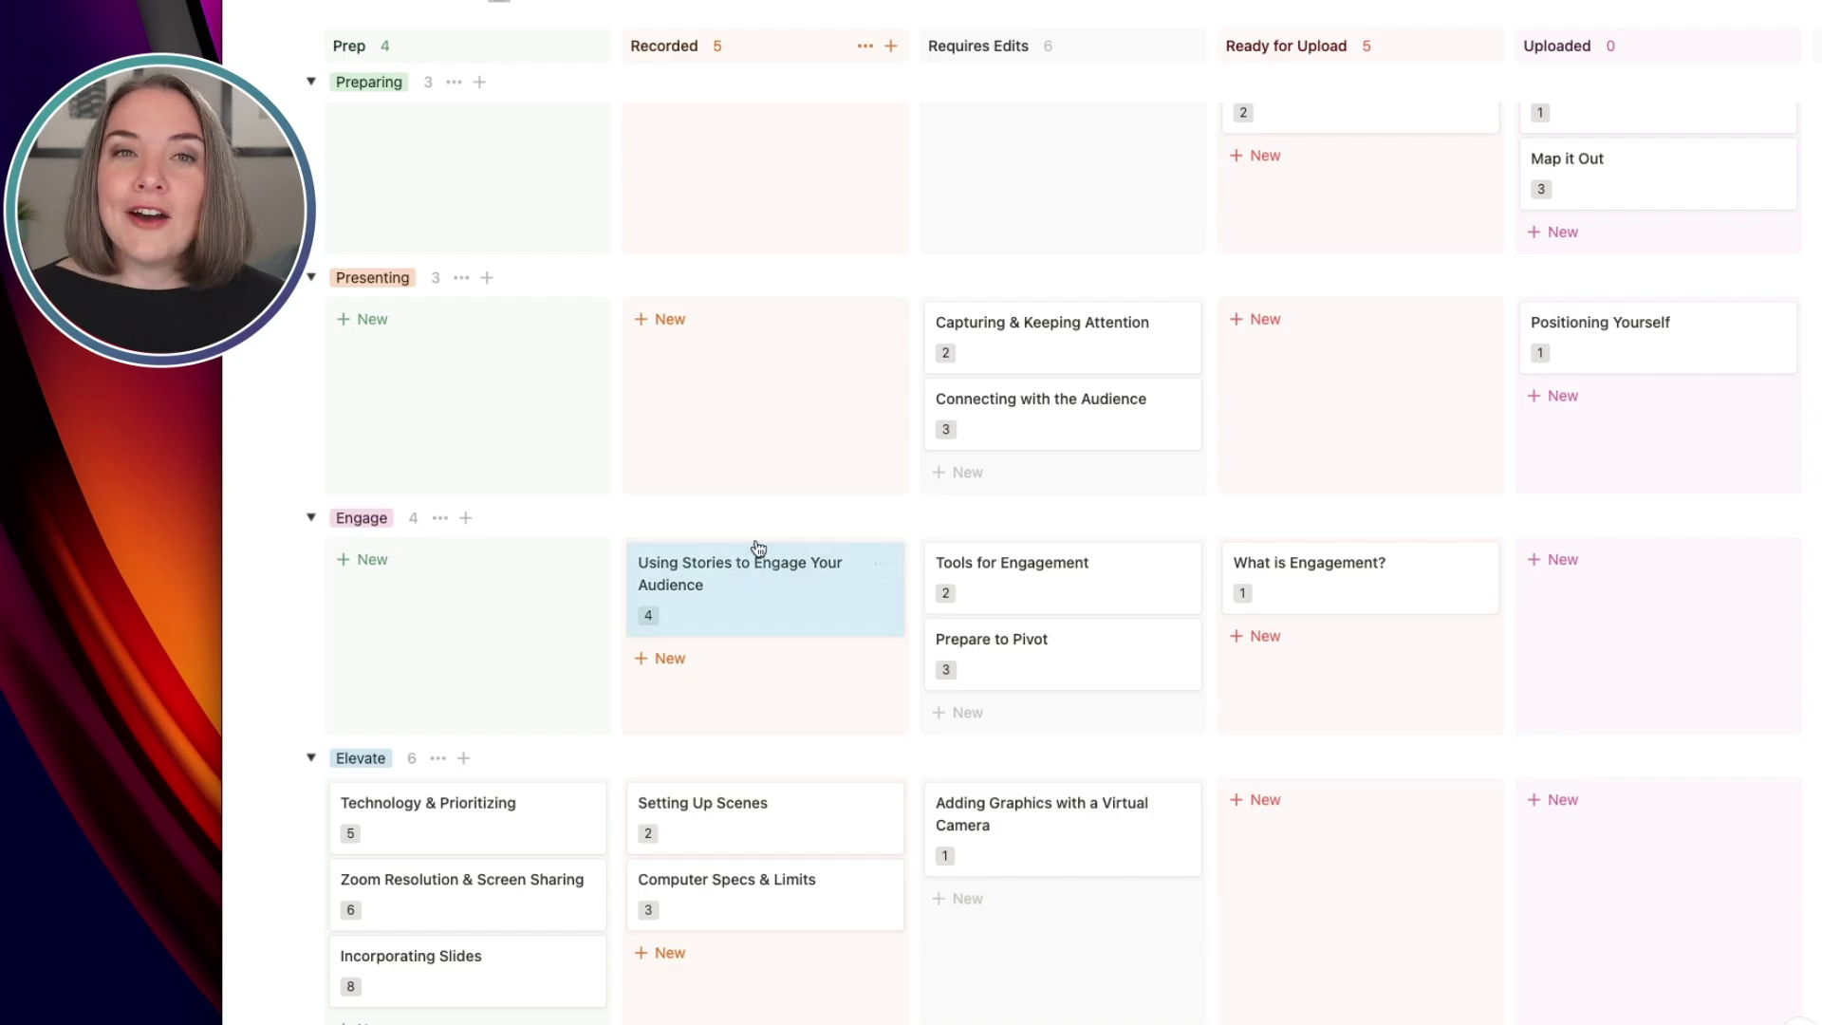
scroll(757, 541, "up", 4)
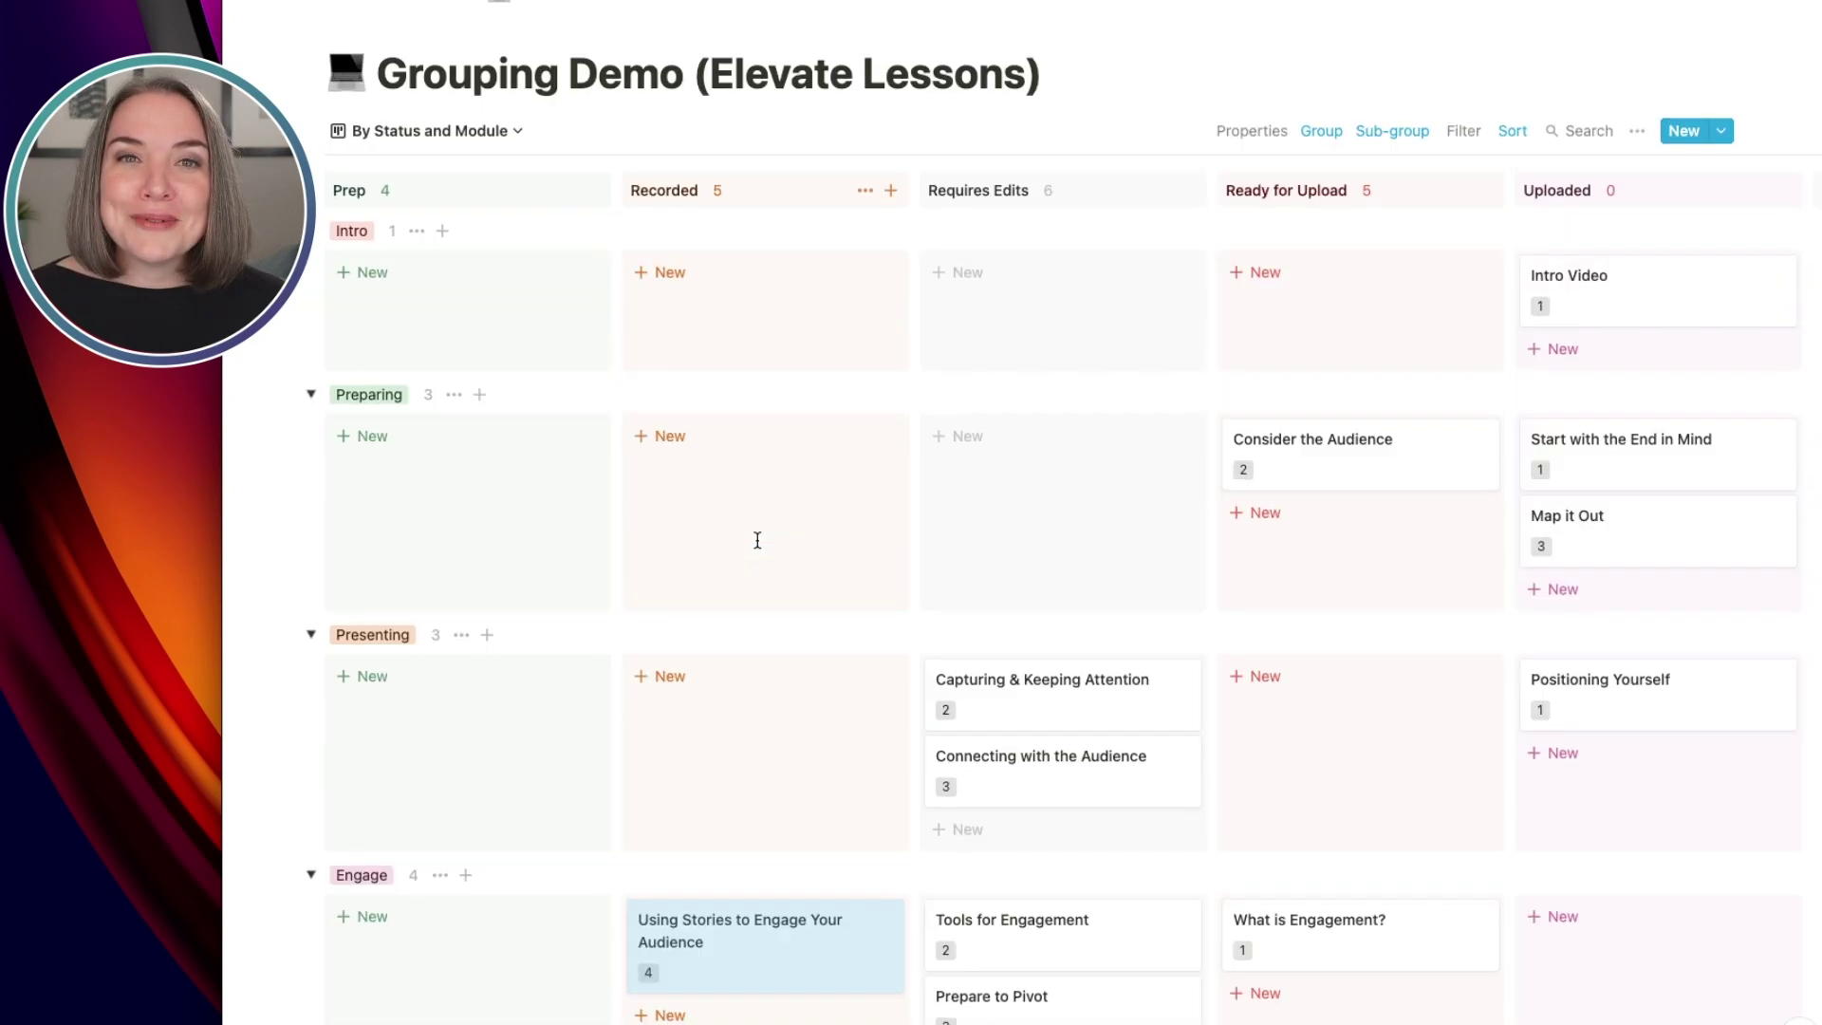
Switch to the Default table view and sum Video Length per module: Intro 5.5, Preparing 18, Presenting 27, Engage 26.95.
left_click(490, 135)
left_click(453, 241)
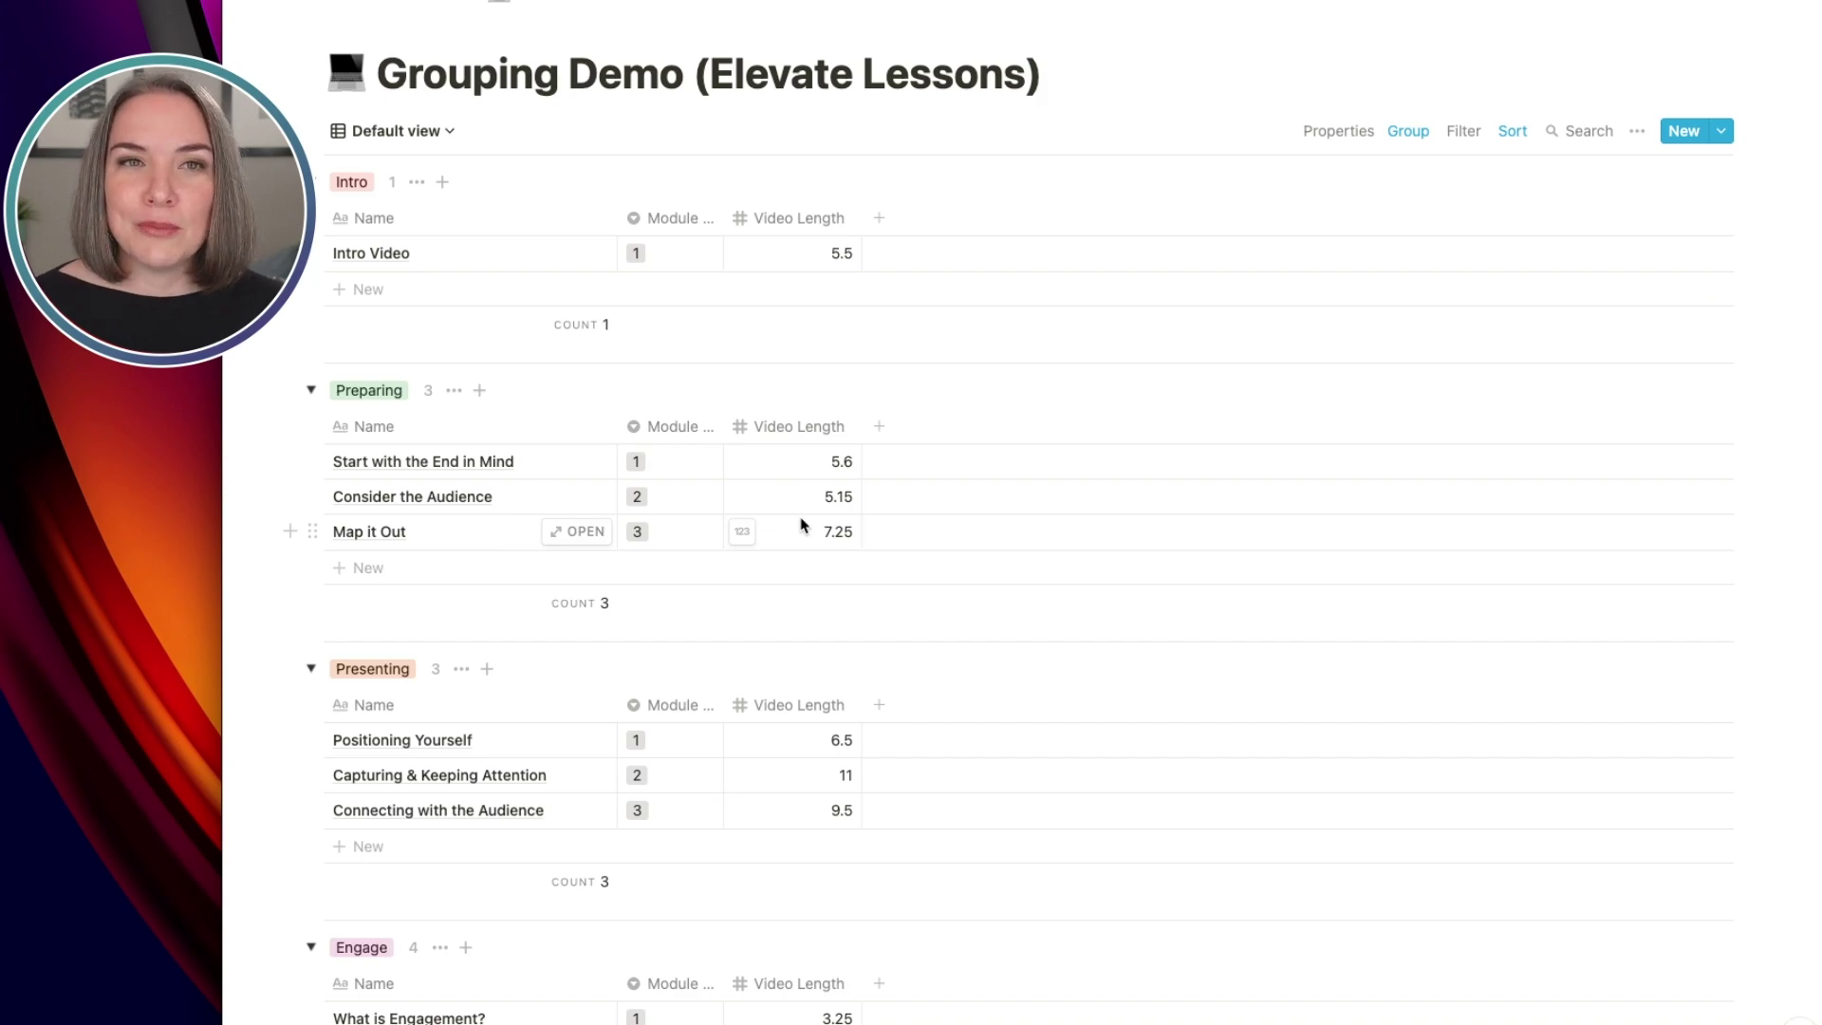
left_click(428, 395)
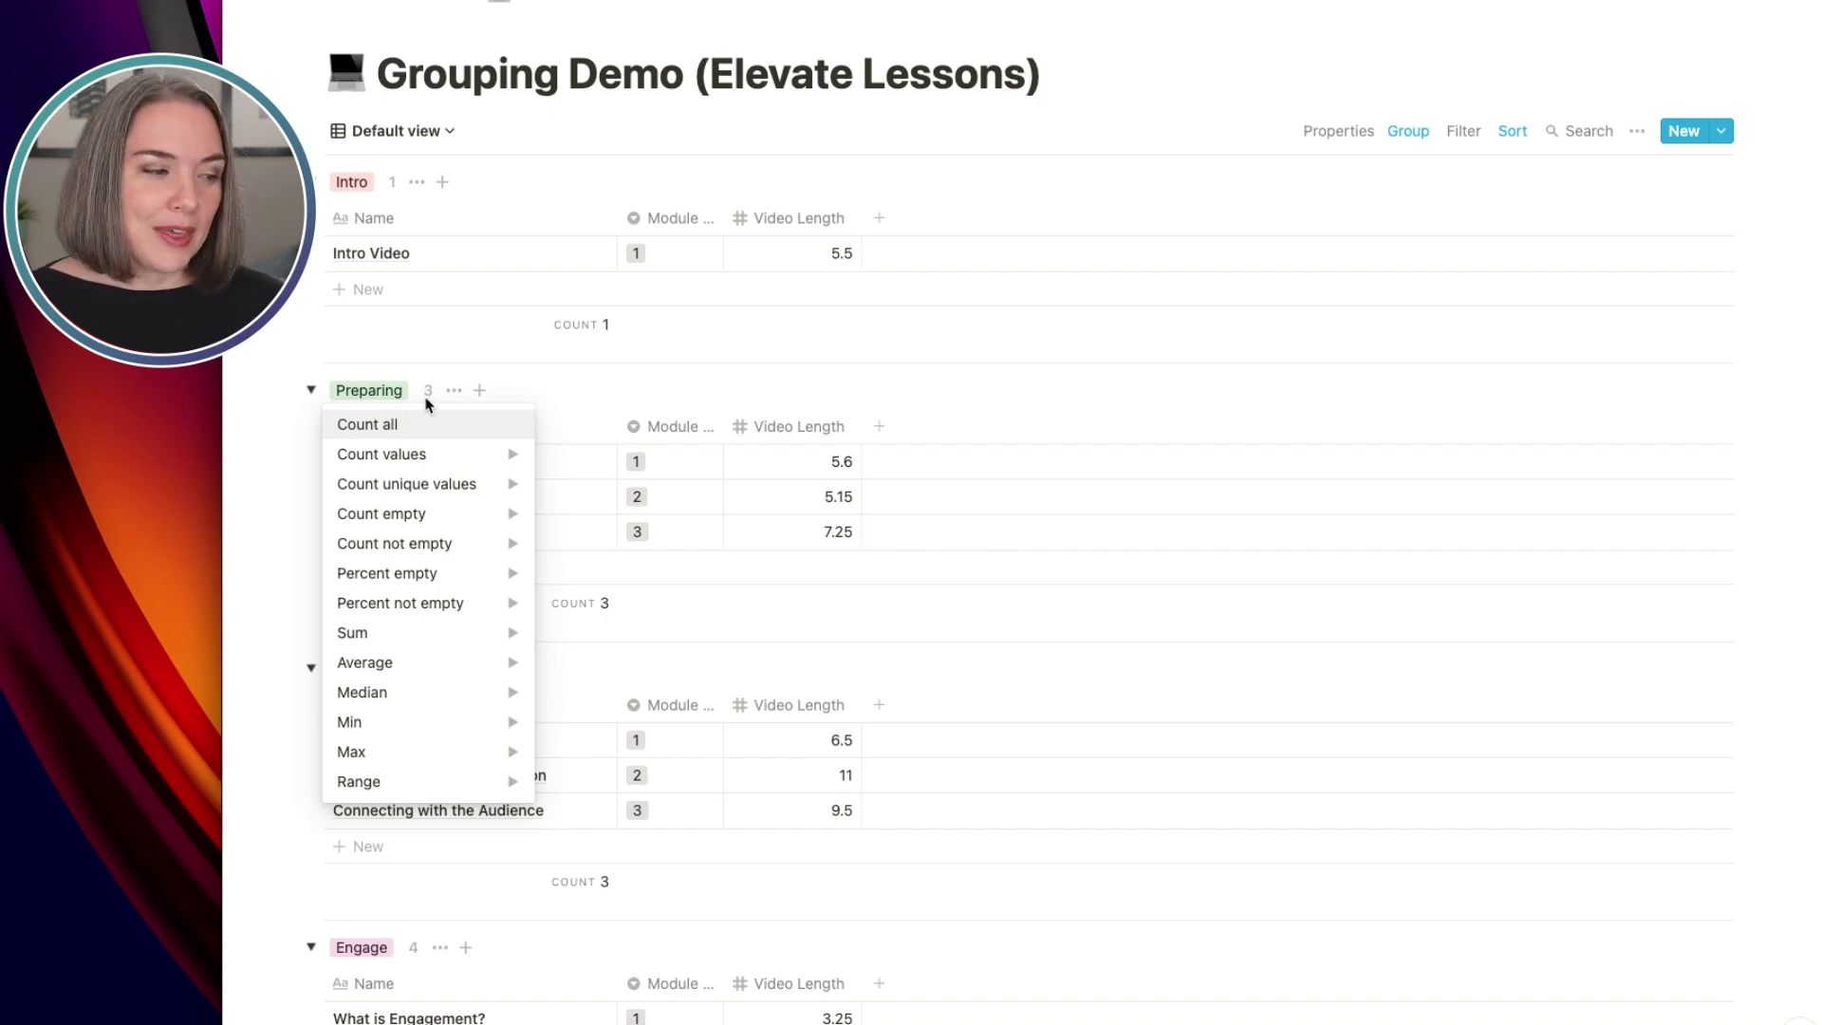
mouse_move(493, 632)
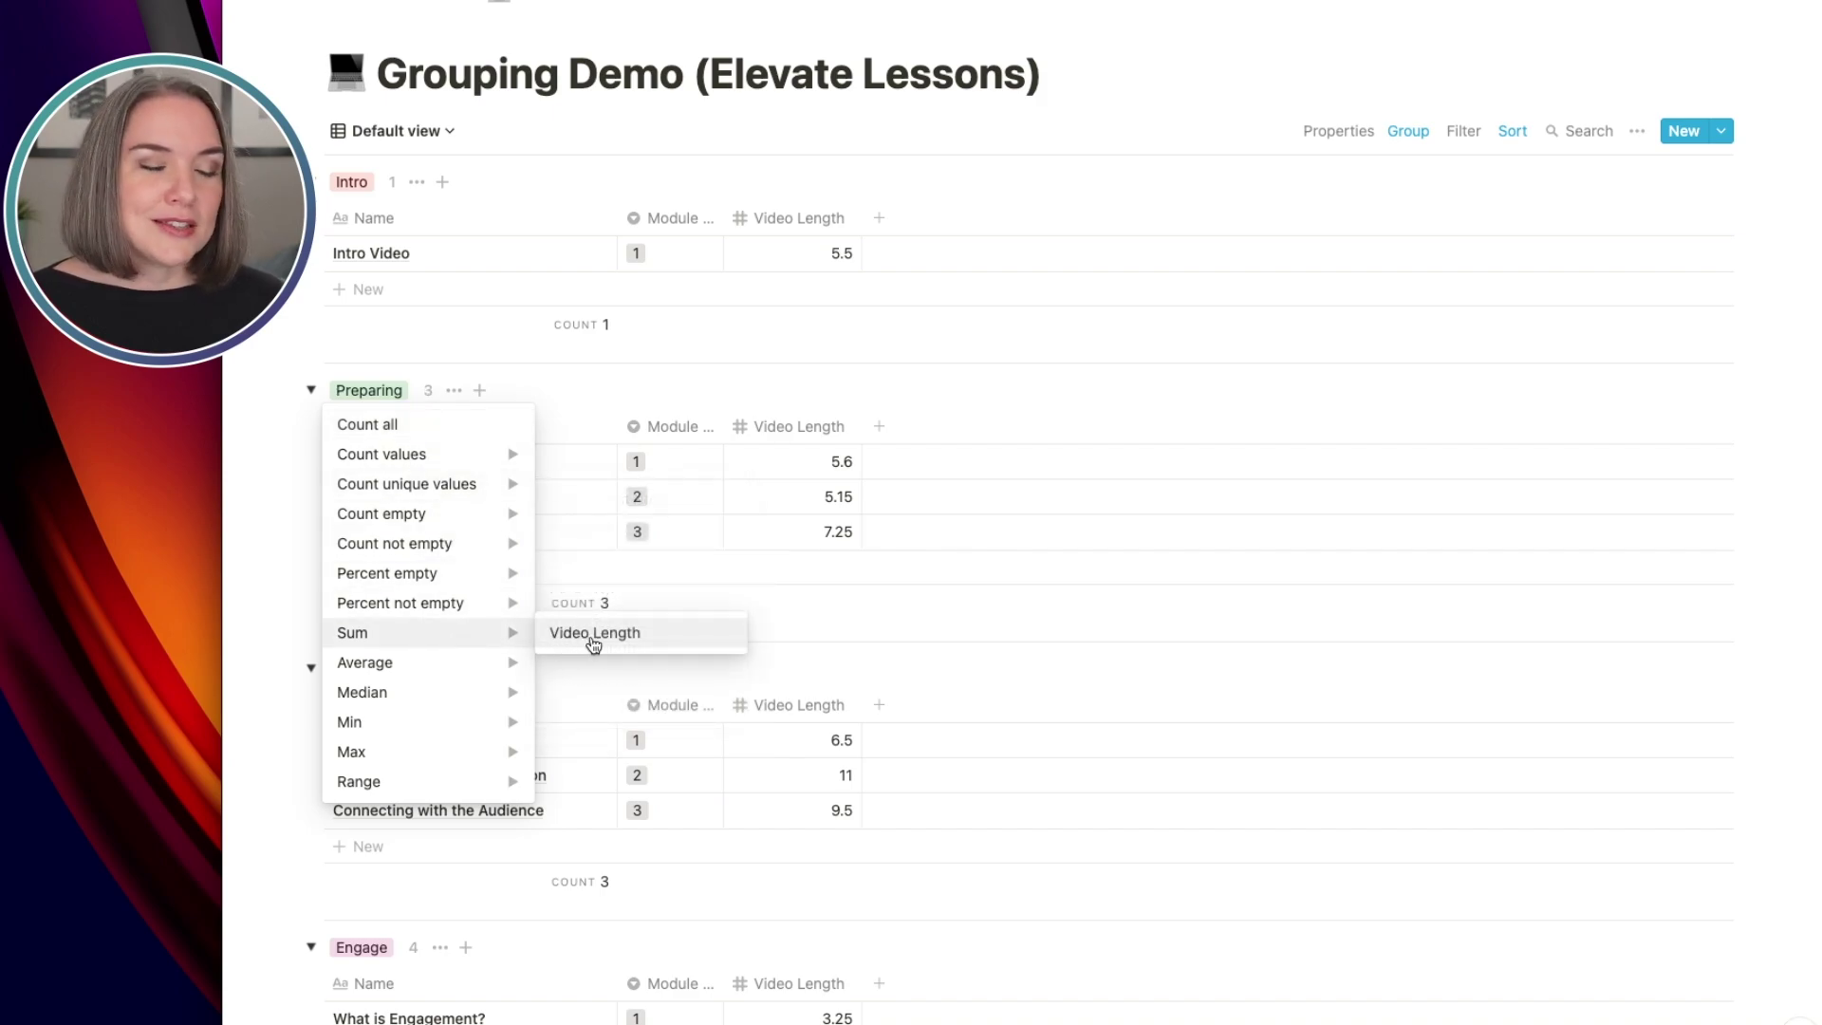
left_click(592, 634)
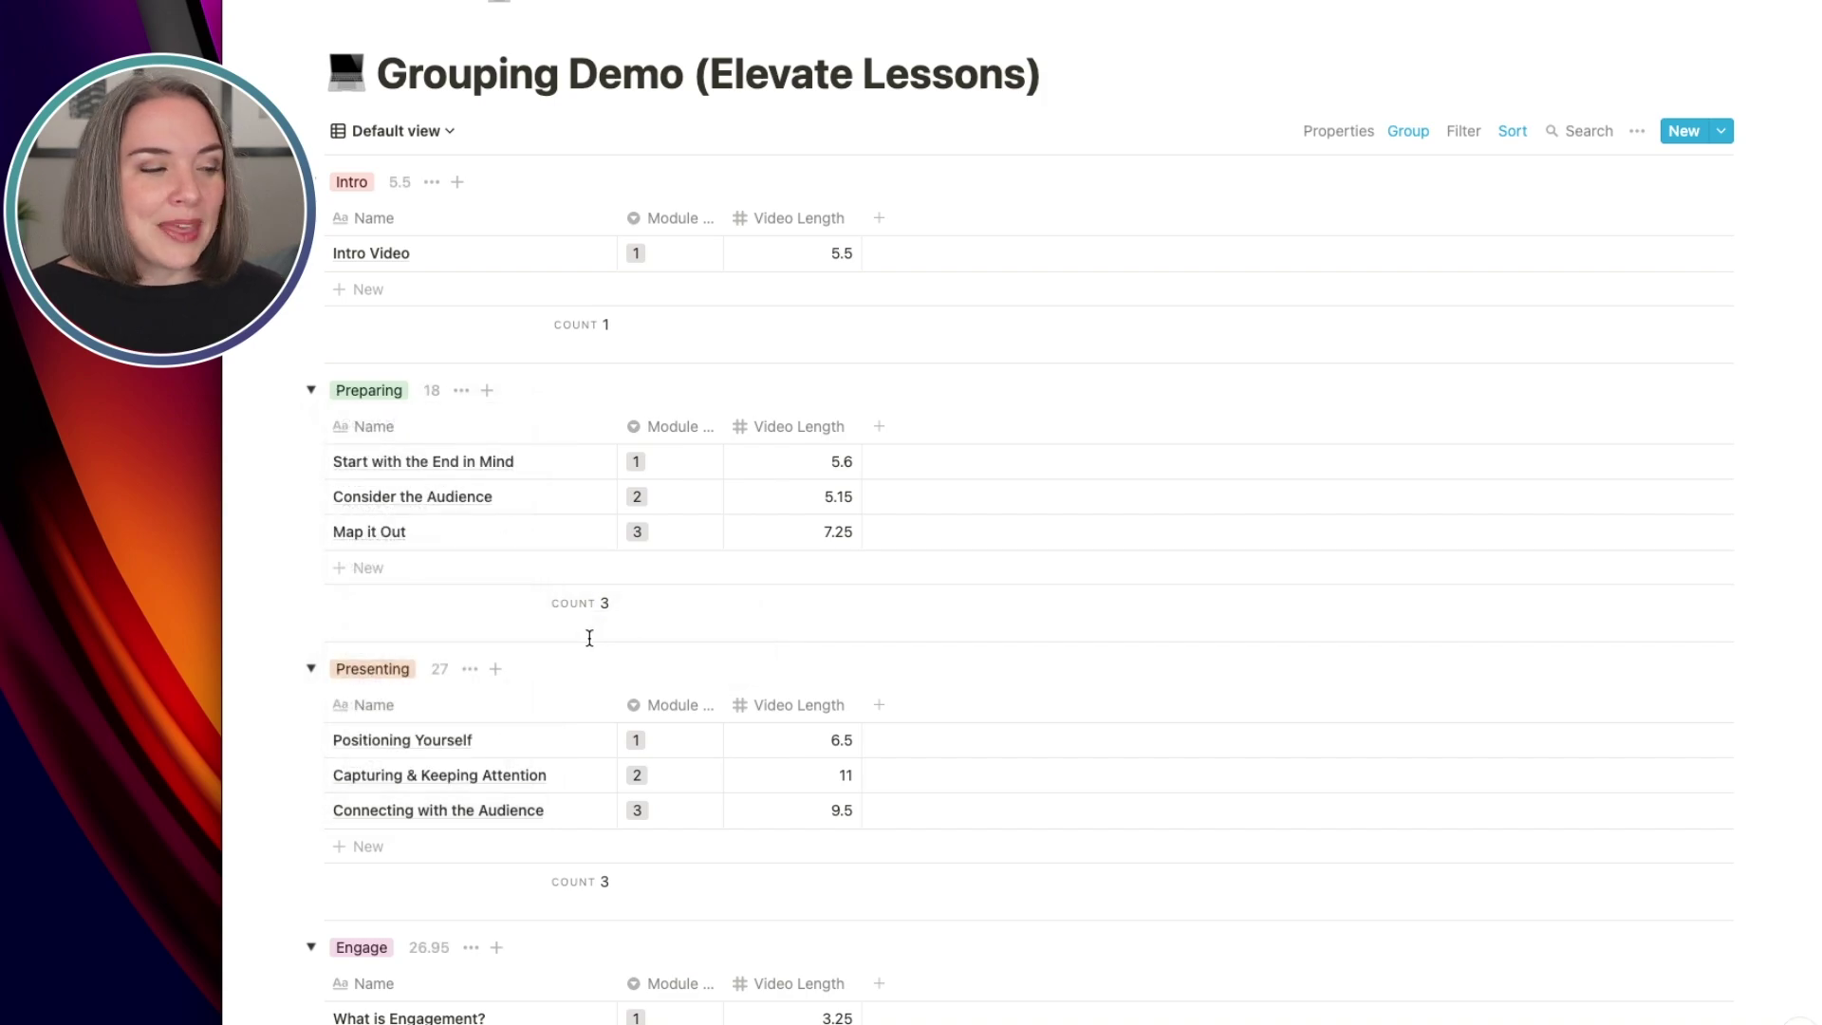
mouse_move(432, 401)
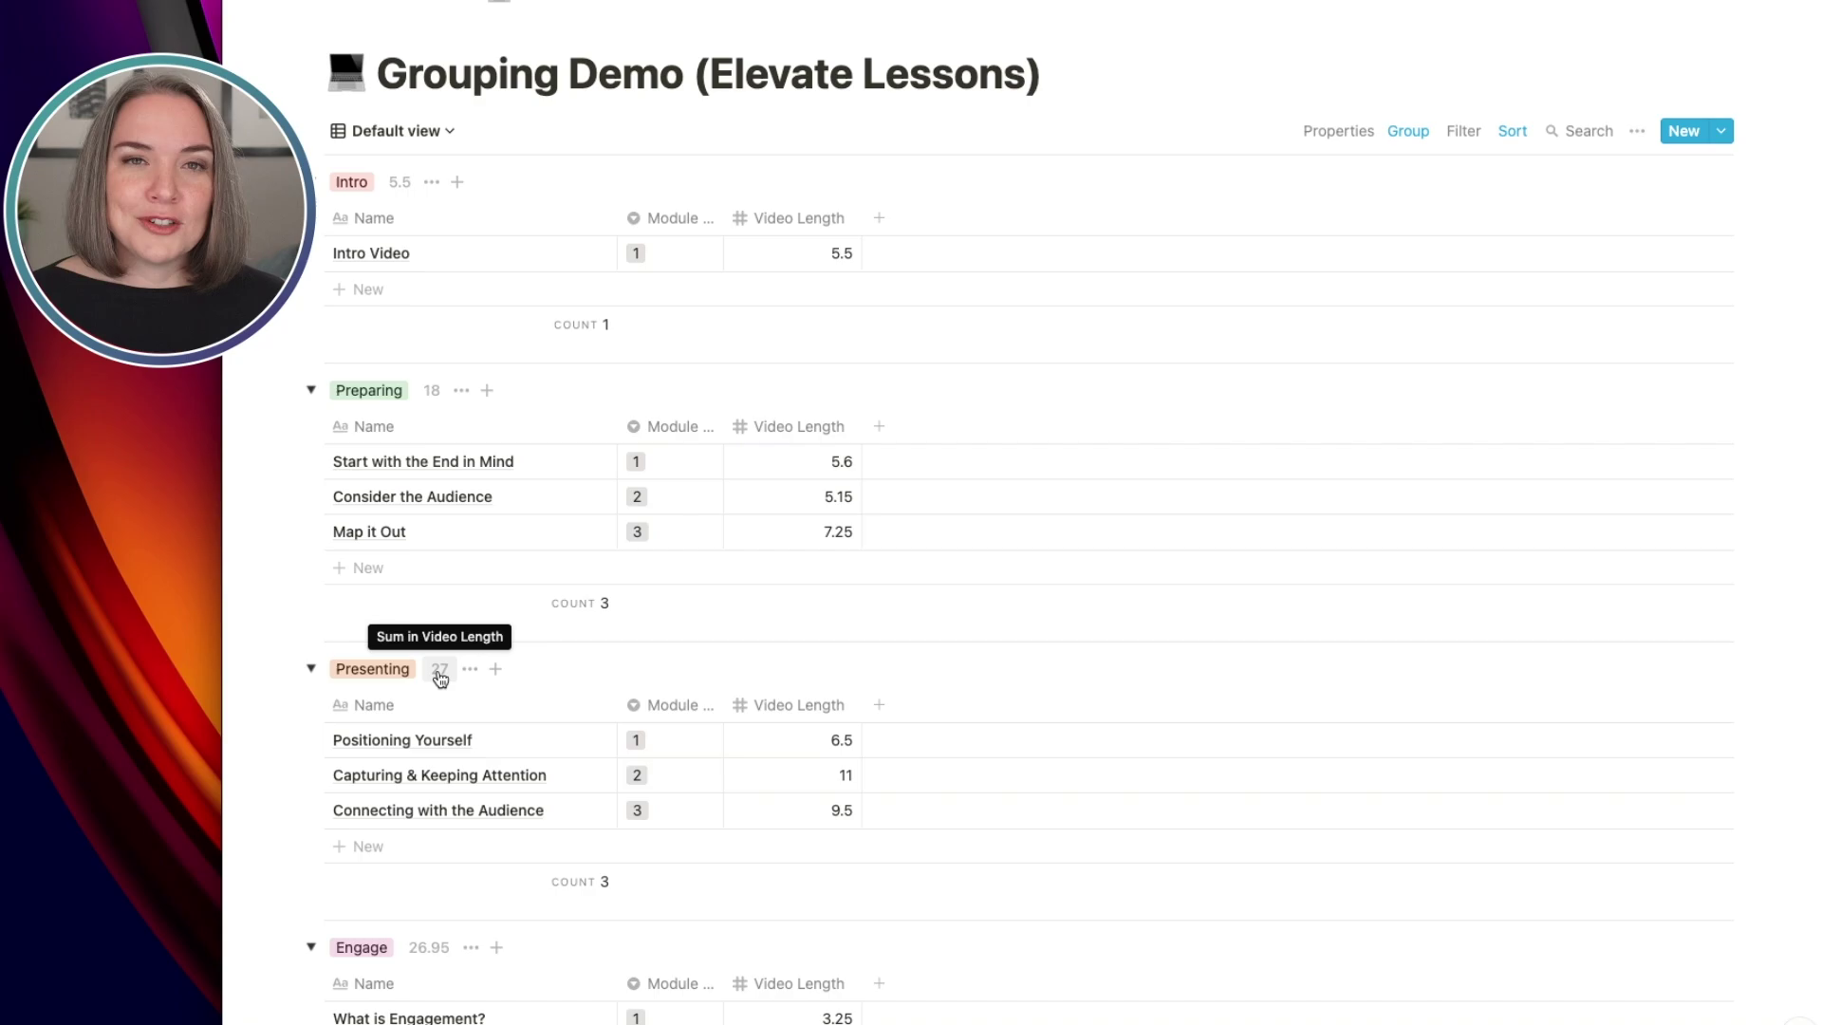
scroll(485, 662, "down", 4)
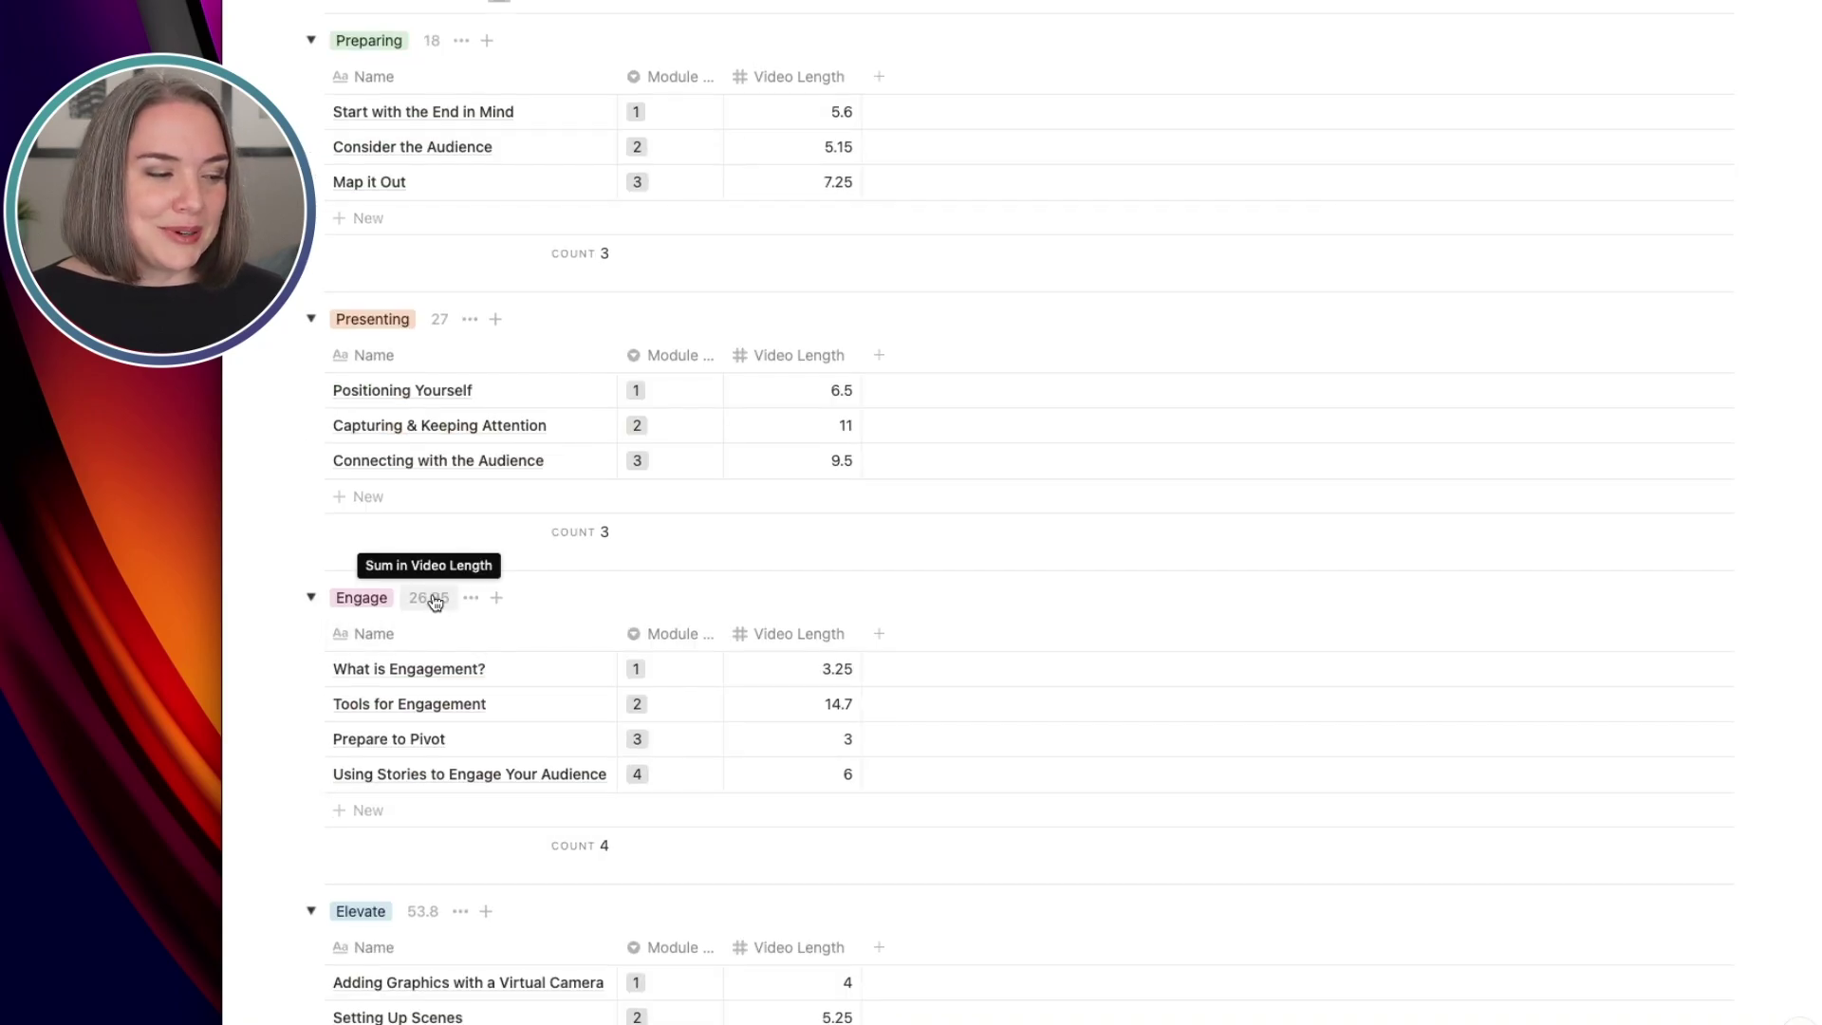
scroll(427, 599, "down", 2)
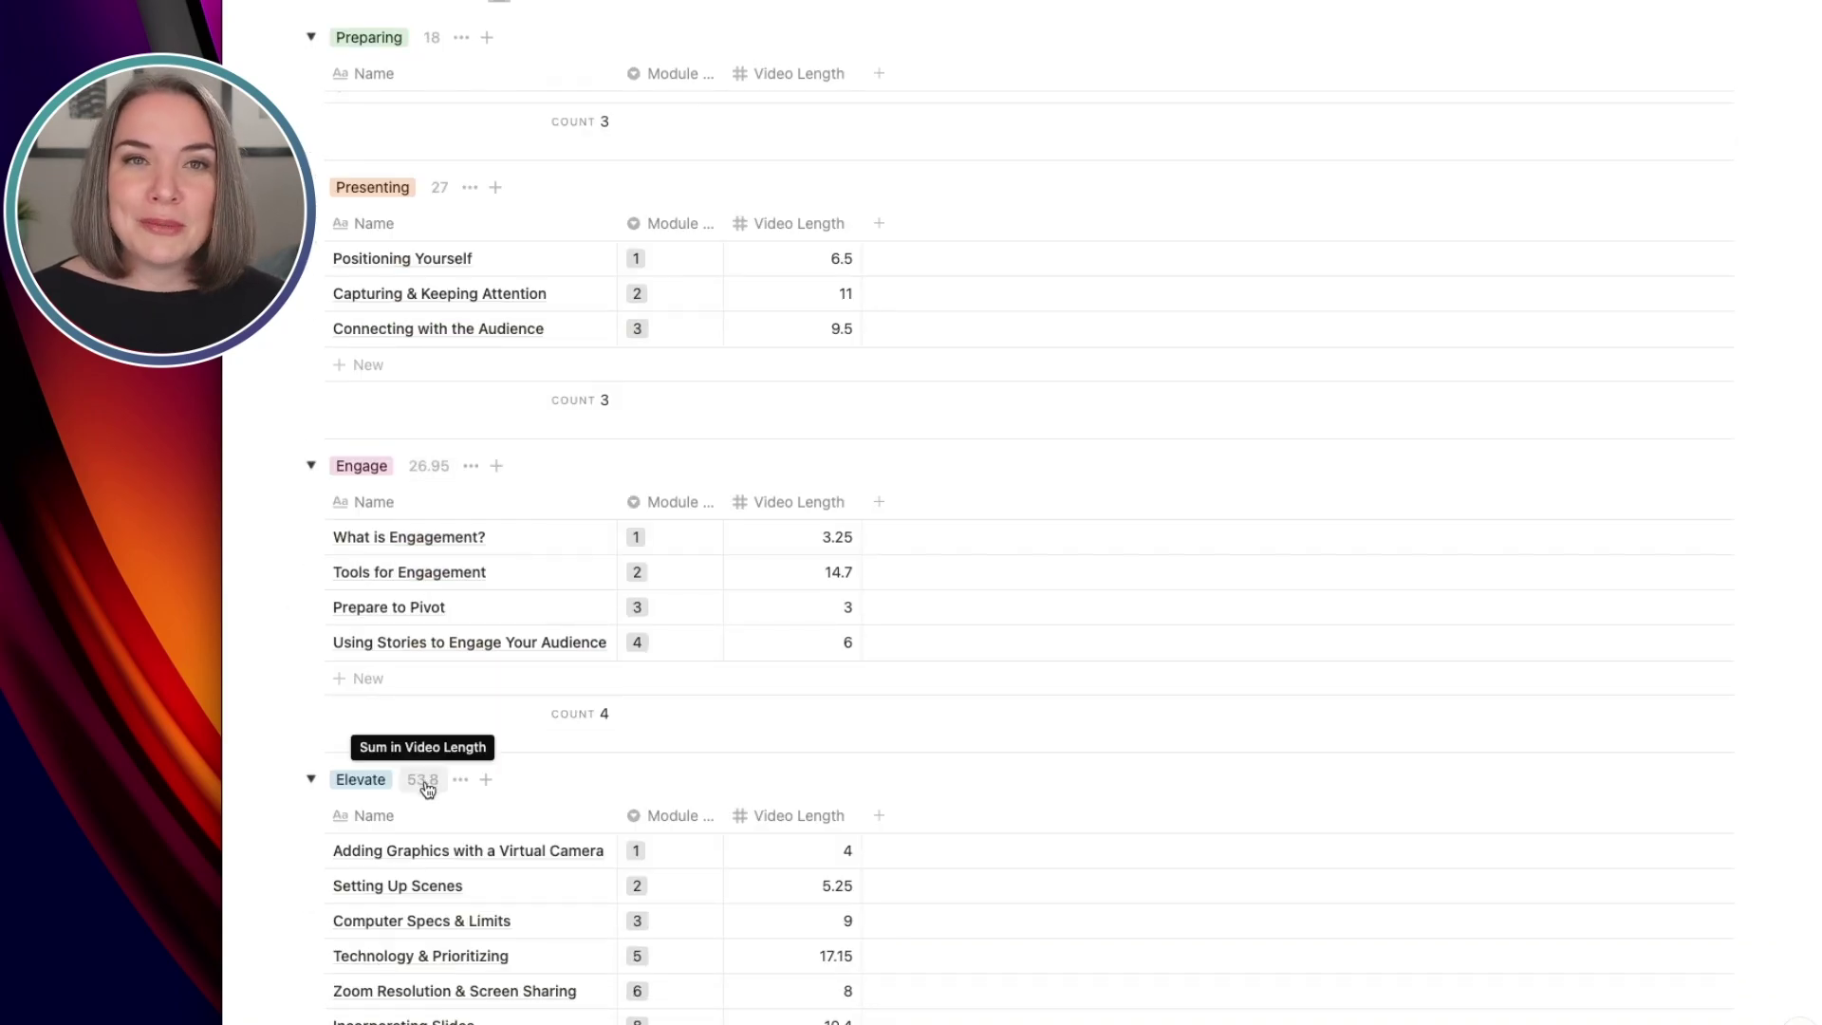
scroll(438, 769, "up", 2)
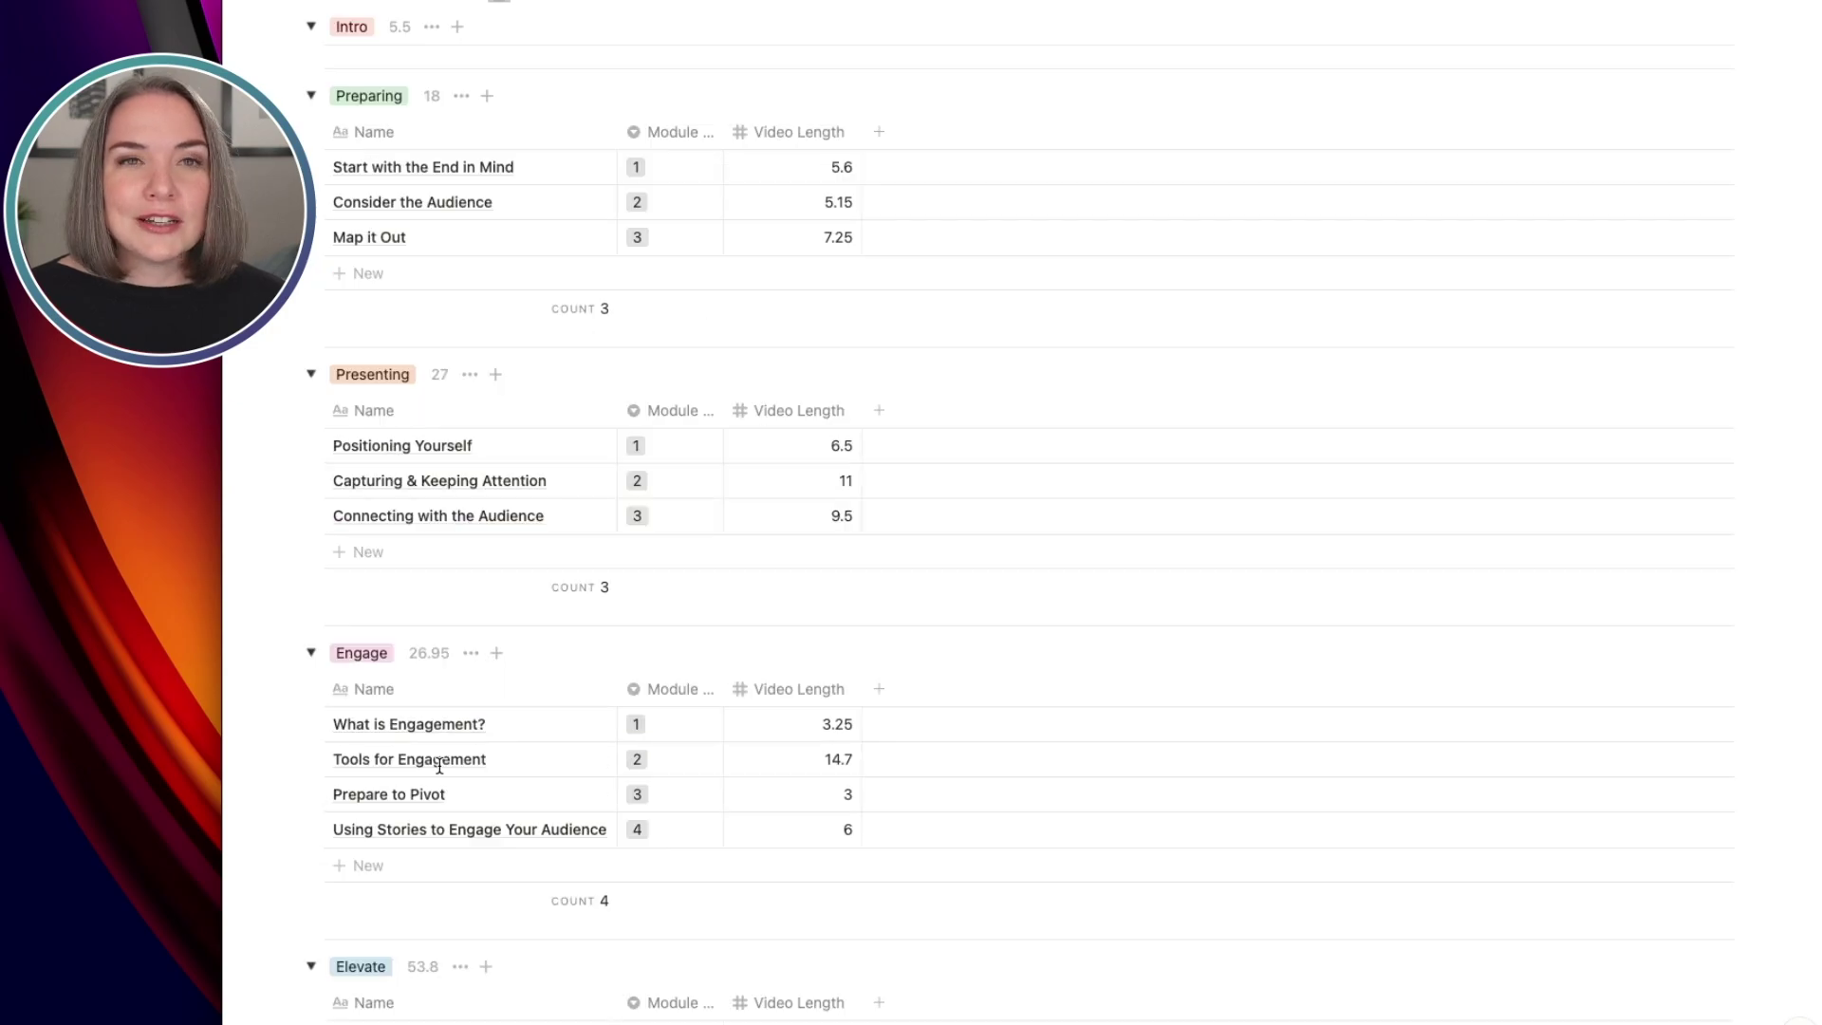
scroll(438, 767, "up", 3)
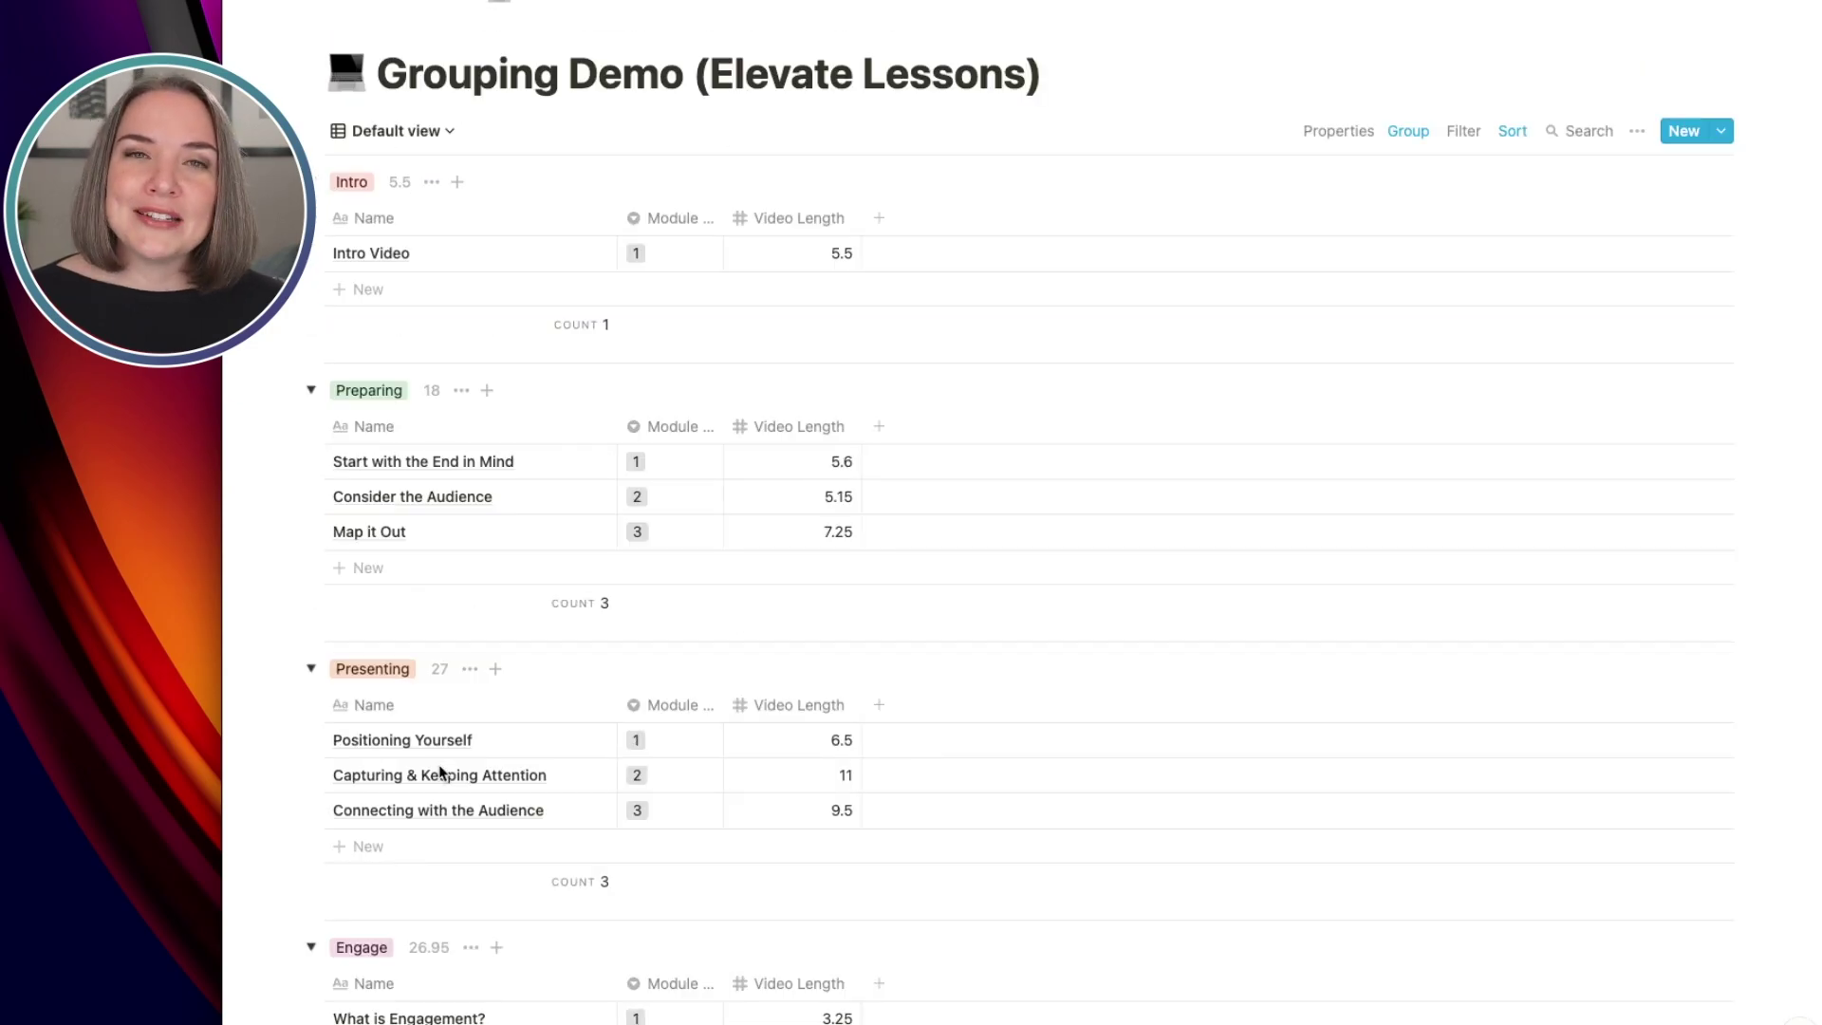